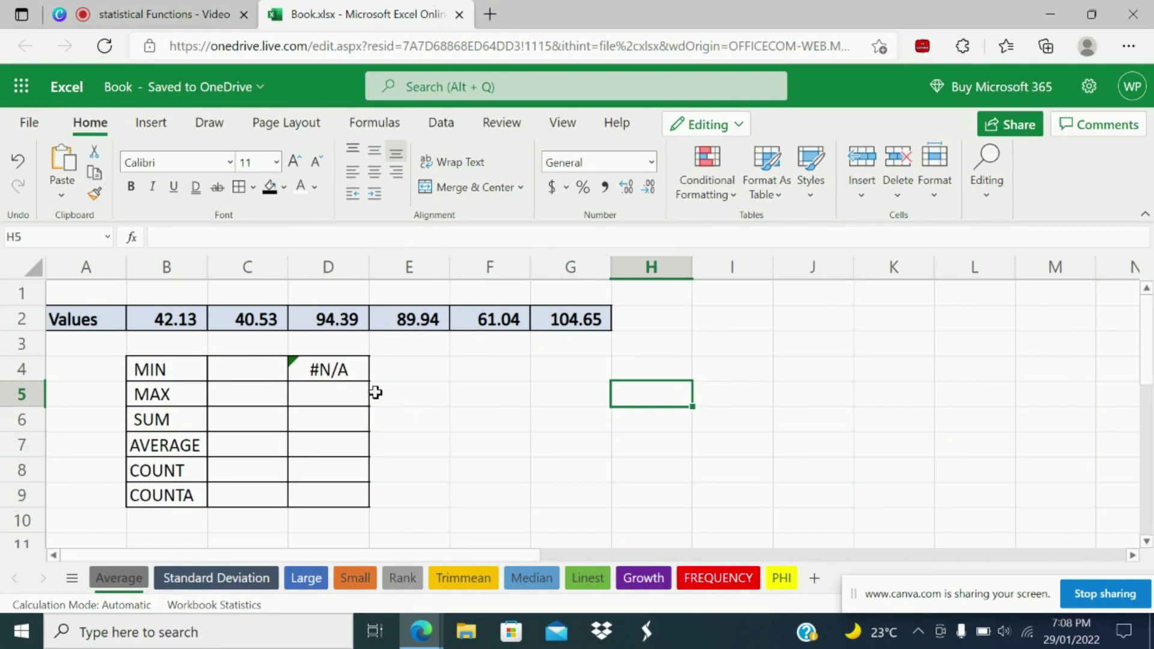
{"action": "left_click", "coordinate": [244, 371]}
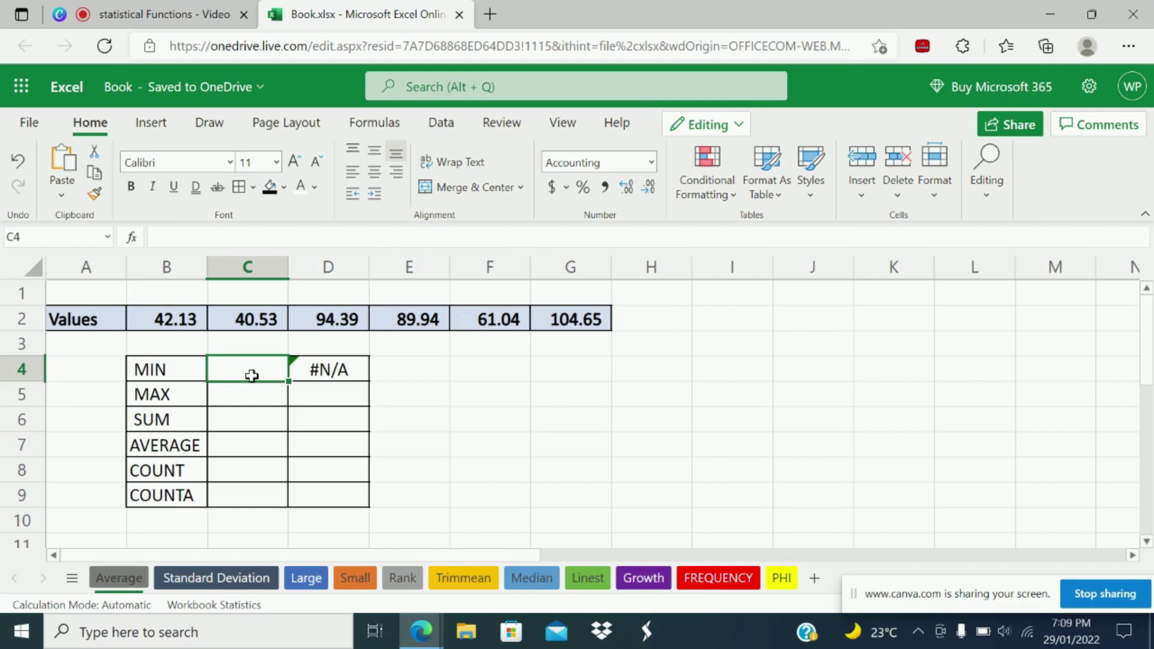
{"action": "left_click_drag", "start_coordinate": [164, 317], "coordinate": [570, 314]}
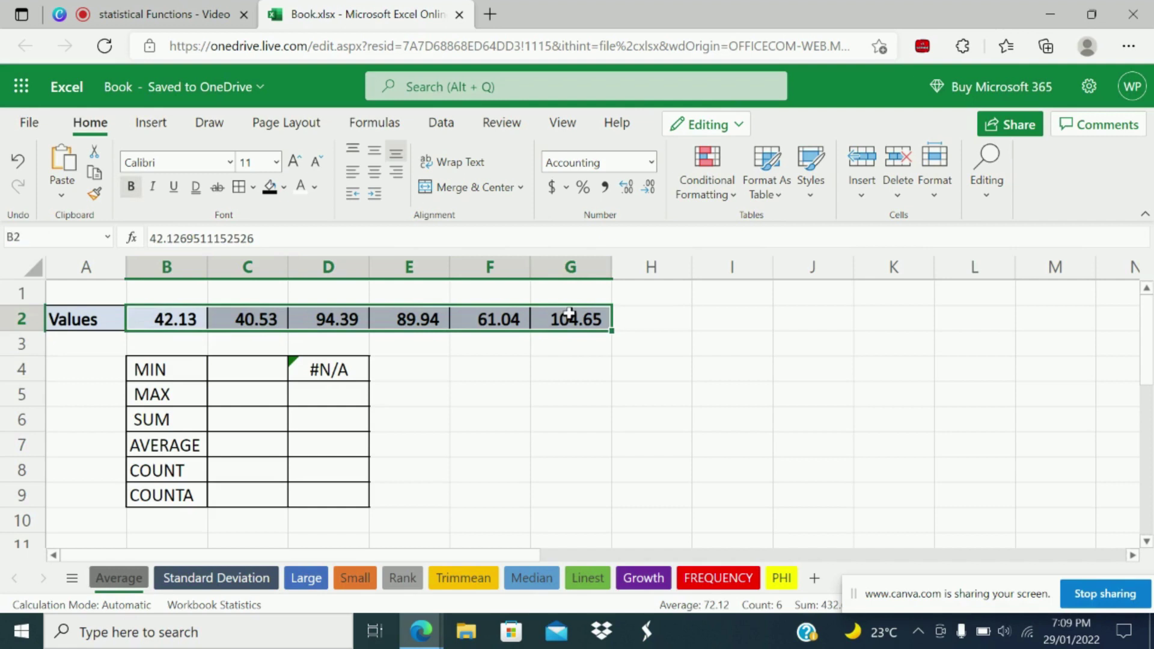
{"action": "left_click", "coordinate": [697, 411]}
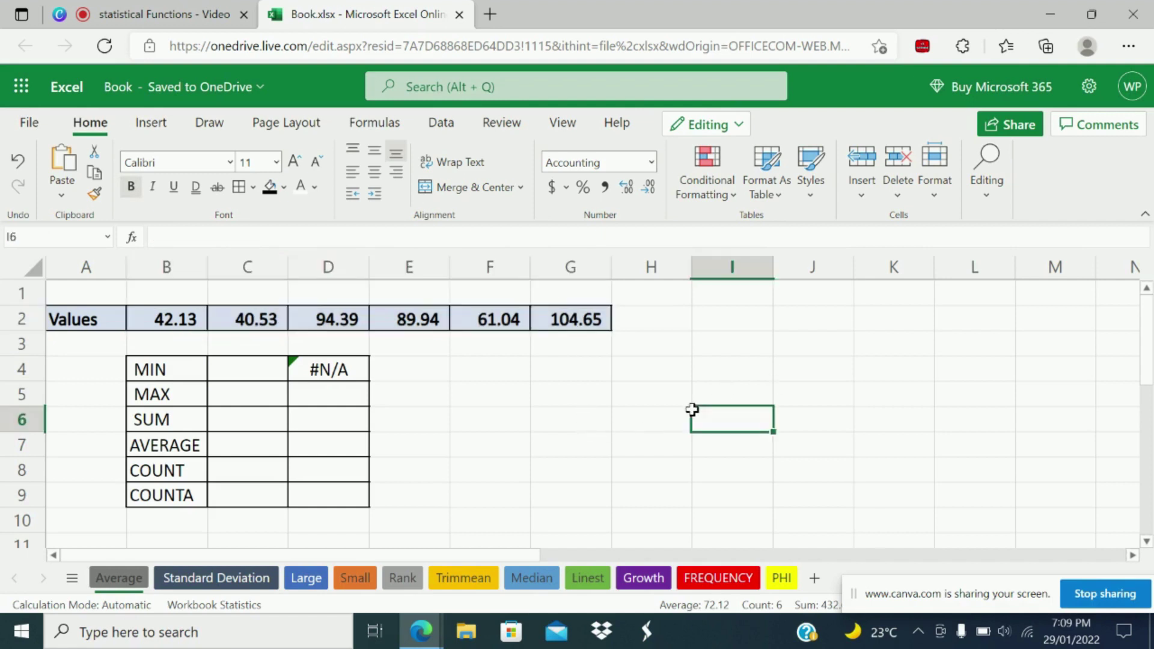
Enter a MIN formula over the values B2:G2 in cell C4
{"action": "left_click", "coordinate": [269, 373]}
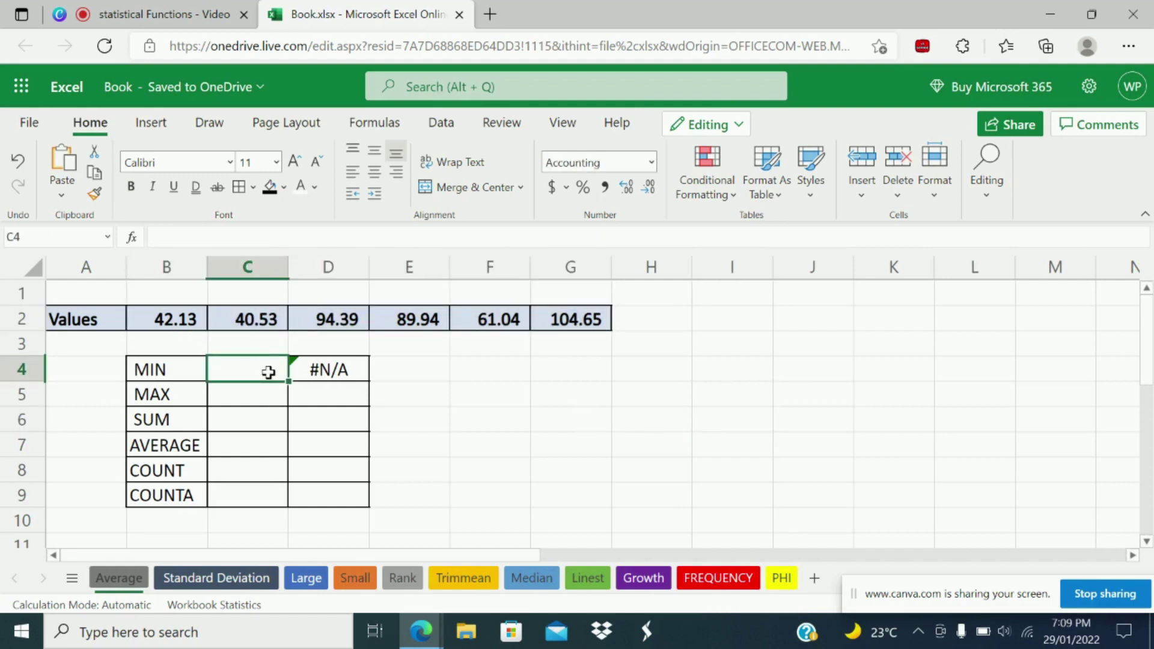
{"action": "type", "text": "=min"}
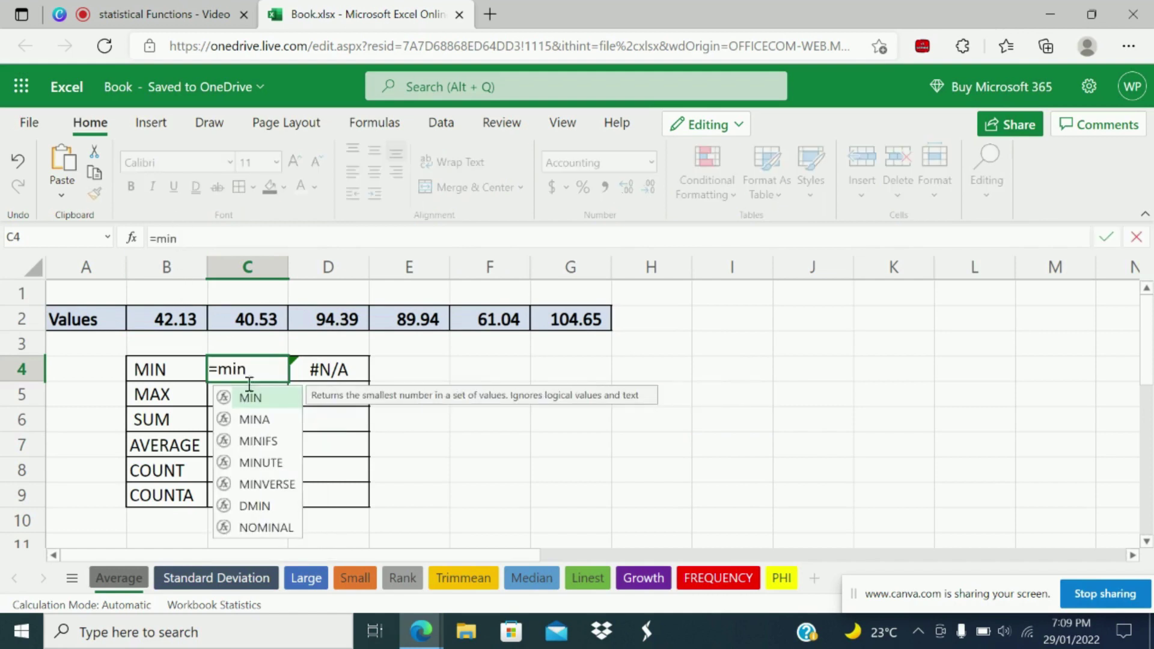
{"action": "left_click", "coordinate": [251, 397]}
{"action": "left_click_drag", "start_coordinate": [173, 320], "coordinate": [561, 317]}
{"action": "key", "text": "Return"}
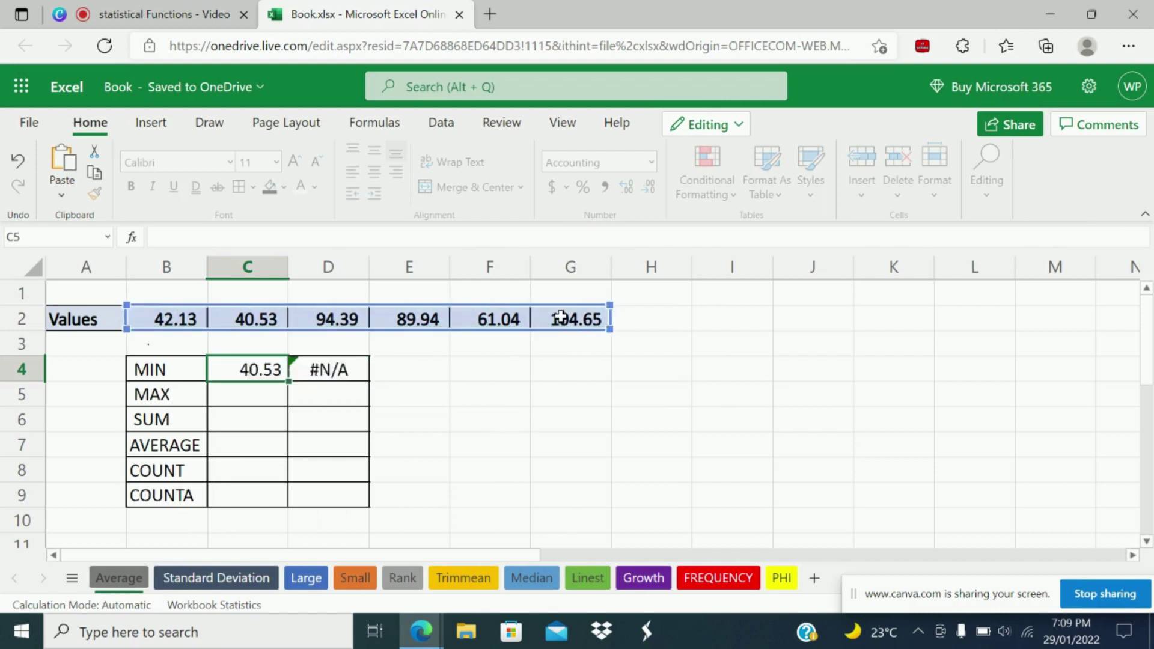
Enter the formula =MAX(B2:G2) in cell C5 beside the MAX label
{"action": "type", "text": "=max"}
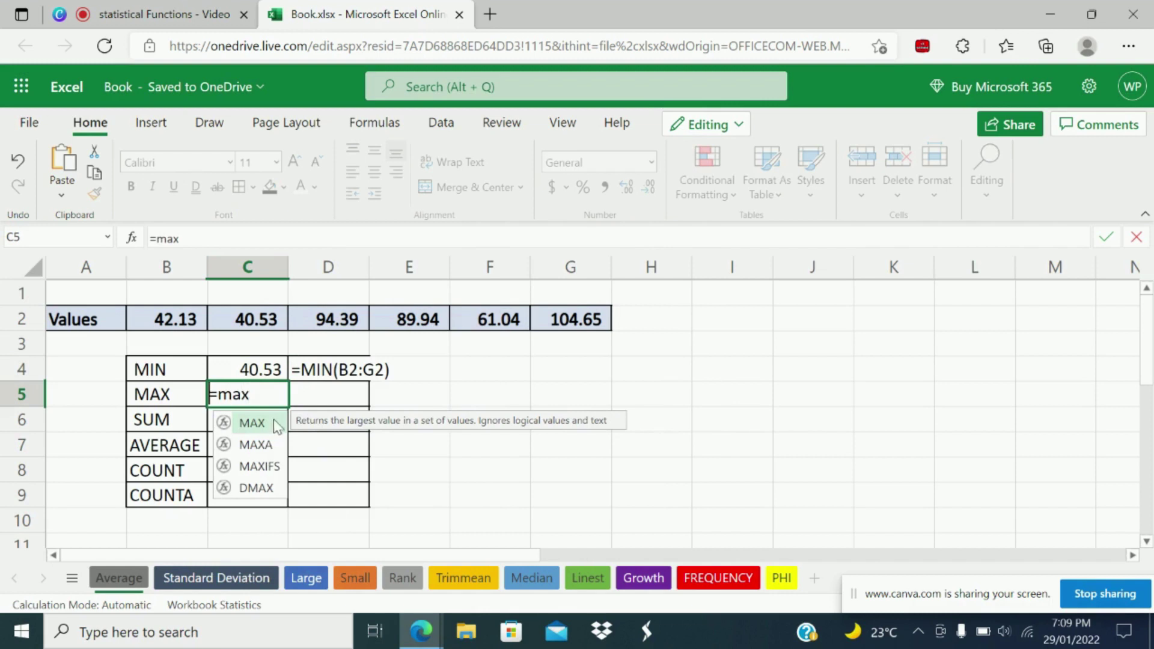
{"action": "left_click", "coordinate": [273, 421]}
{"action": "left_click_drag", "start_coordinate": [175, 319], "coordinate": [562, 320]}
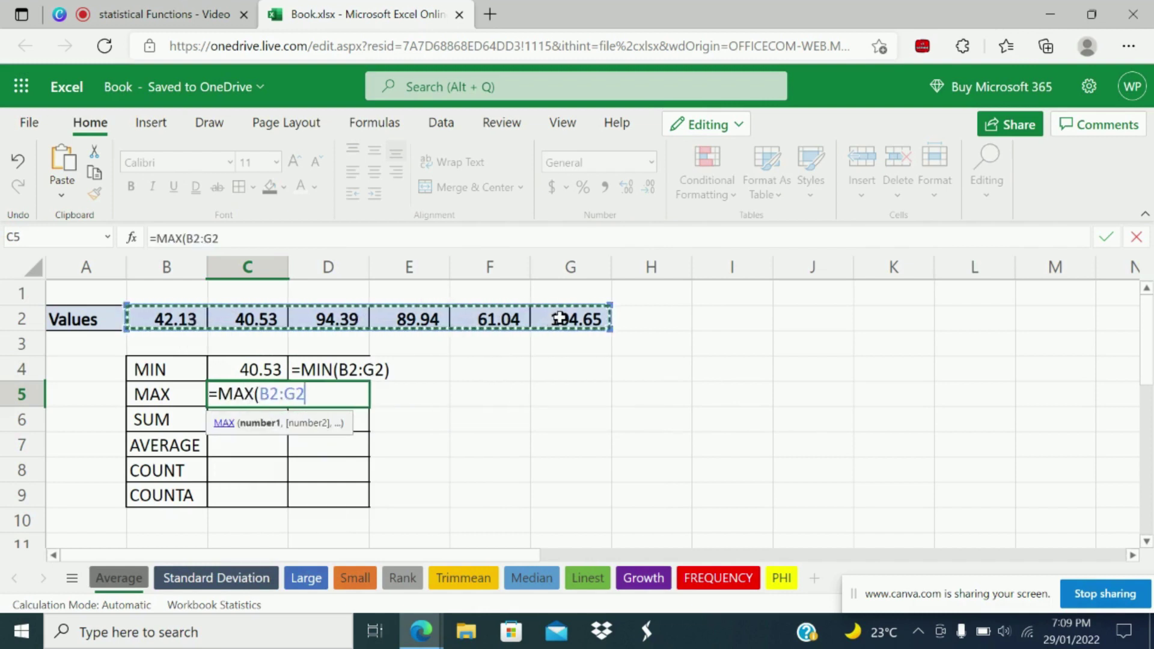
{"action": "type", "text": ")"}
{"action": "key", "text": "Return"}
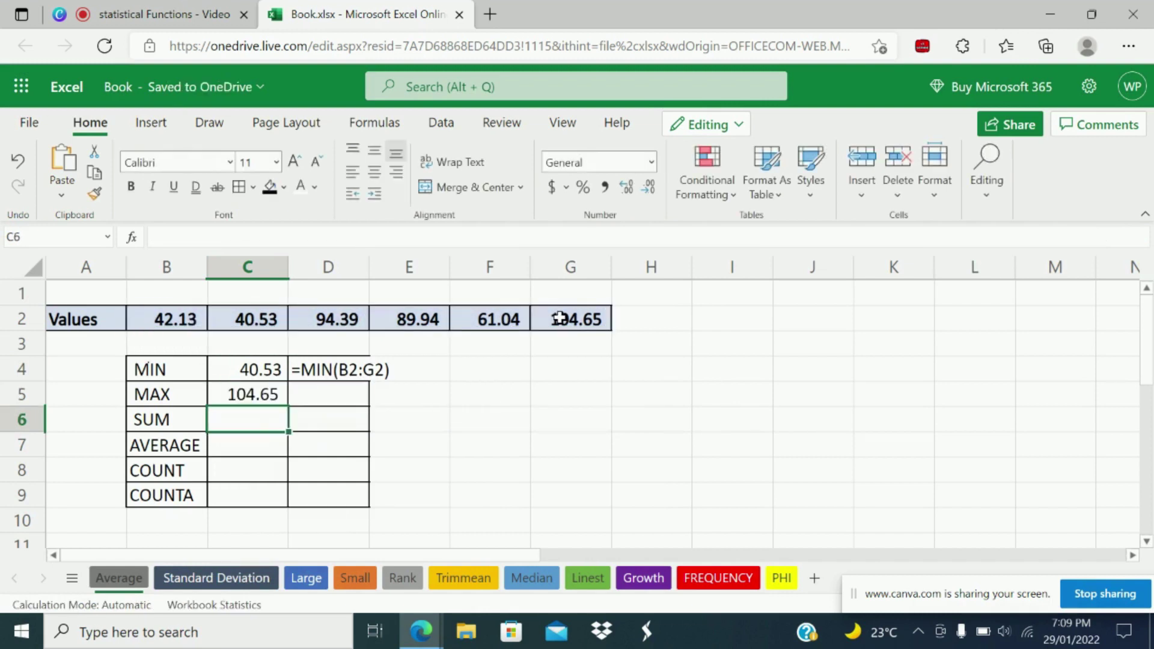
Enter the formula =SUM(B2:G2) in cell C6 beside the SUM label
{"action": "type", "text": "=sum"}
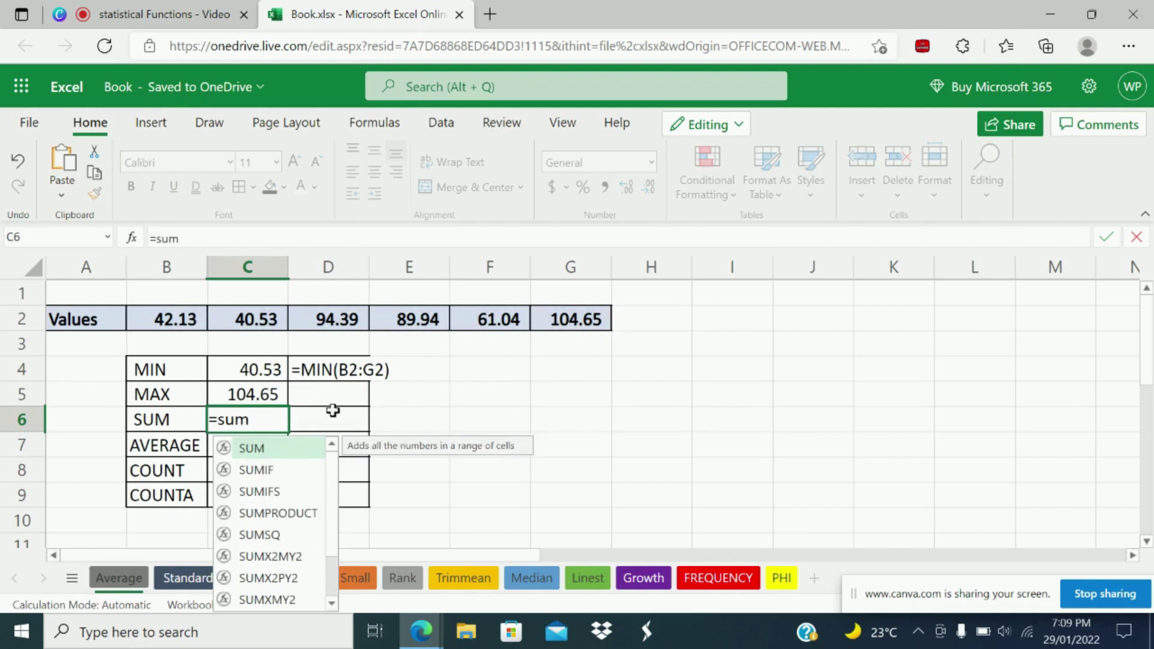
{"action": "left_click", "coordinate": [251, 452]}
{"action": "left_click_drag", "start_coordinate": [177, 319], "coordinate": [551, 321]}
{"action": "type", "text": ")"}
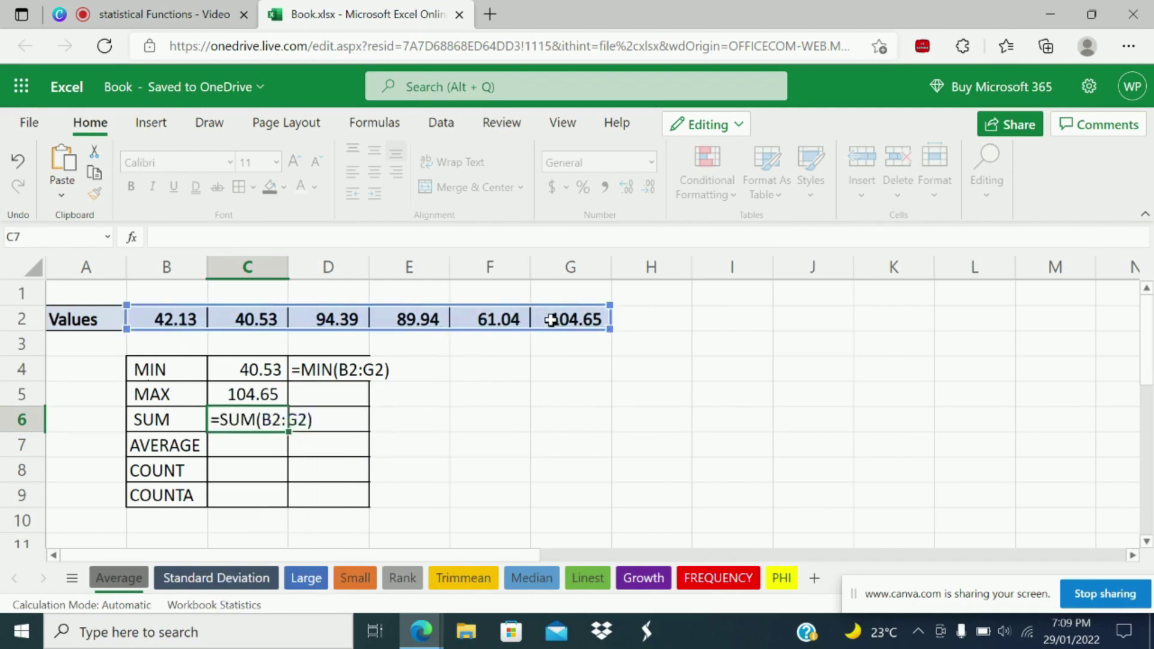
{"action": "key", "text": "Return"}
Enter the formula =AVERAGE(B2:G2) in cell C7 beside the AVERAGE label
{"action": "type", "text": "=av"}
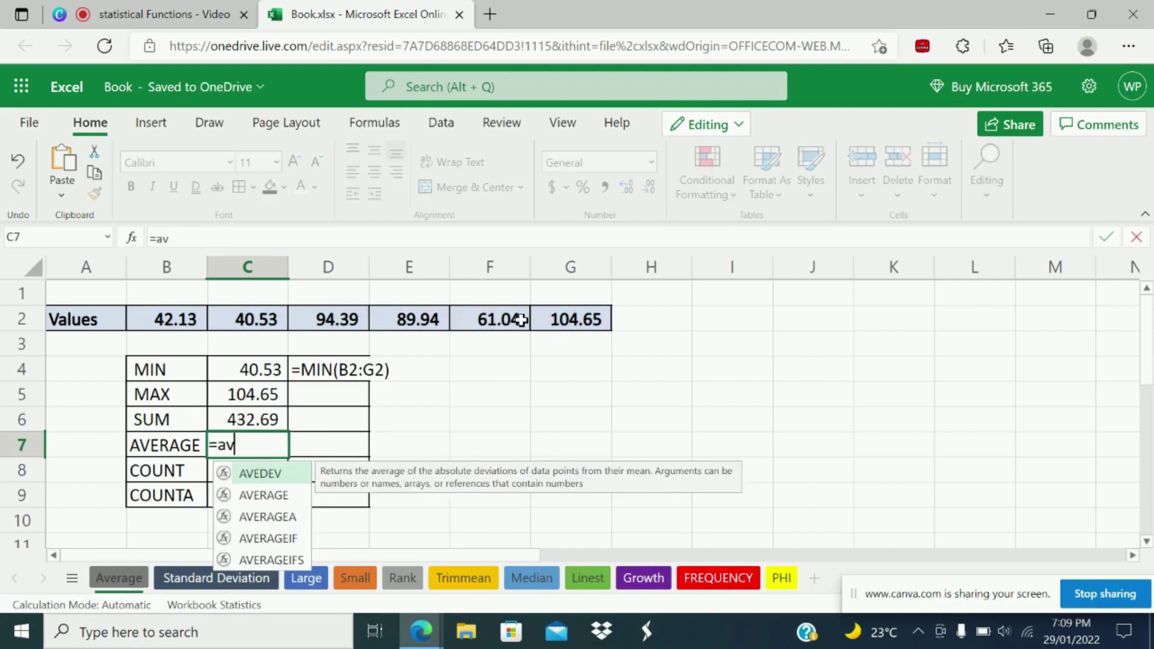
{"action": "left_click", "coordinate": [271, 493]}
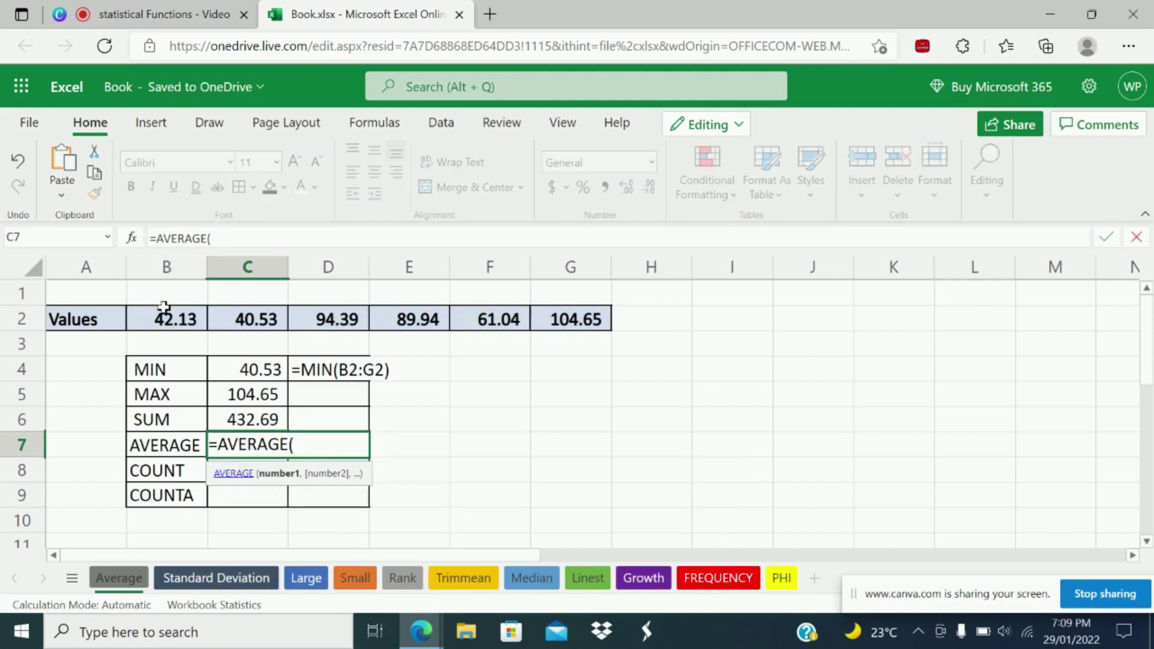
{"action": "left_click_drag", "start_coordinate": [165, 317], "coordinate": [573, 321]}
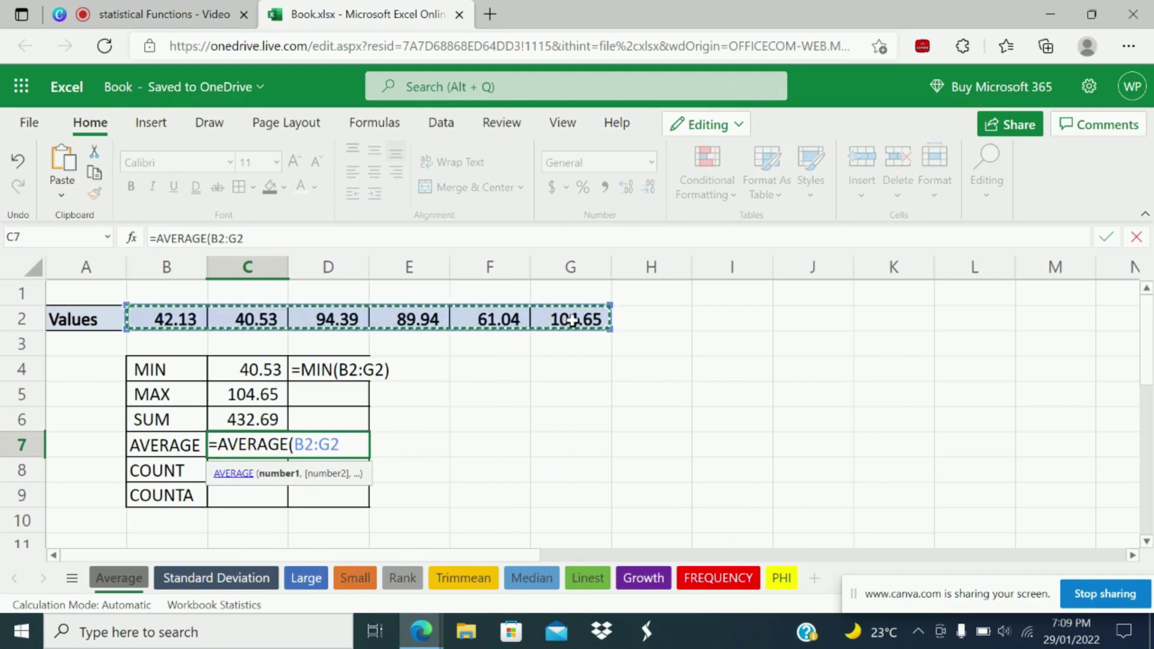
{"action": "type", "text": ")"}
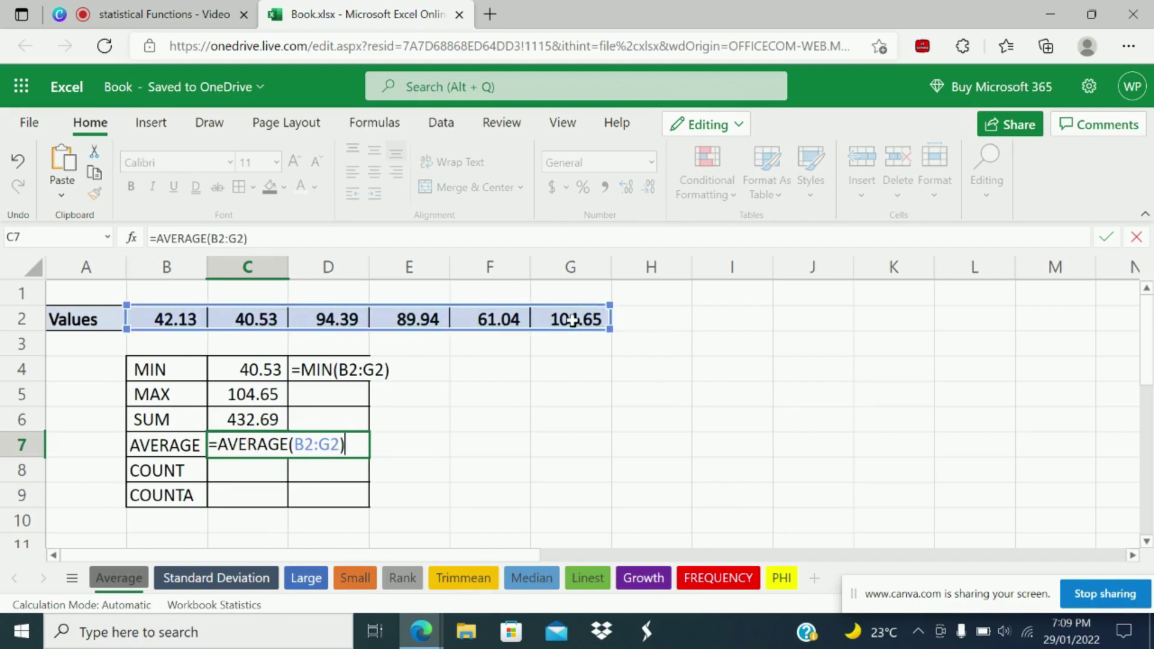
{"action": "key", "text": "Return"}
Enter the formula =COUNT(B2:G2) in cell C8 beside the COUNT label
{"action": "type", "text": "="}
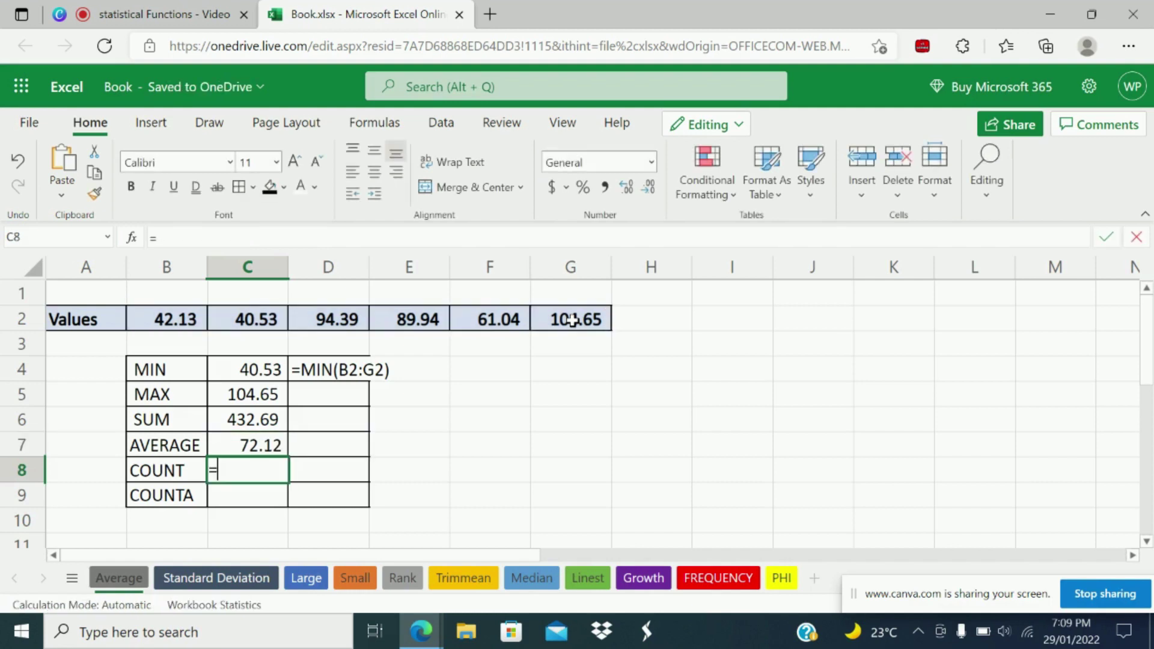
{"action": "type", "text": "count"}
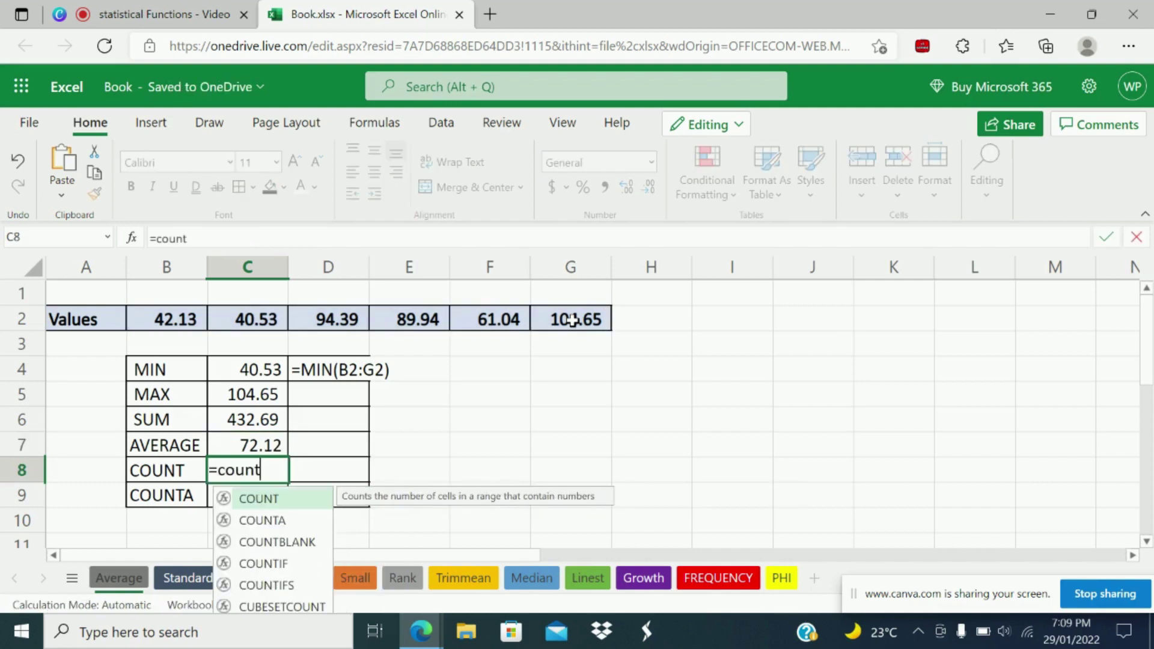
{"action": "double_click", "coordinate": [240, 500]}
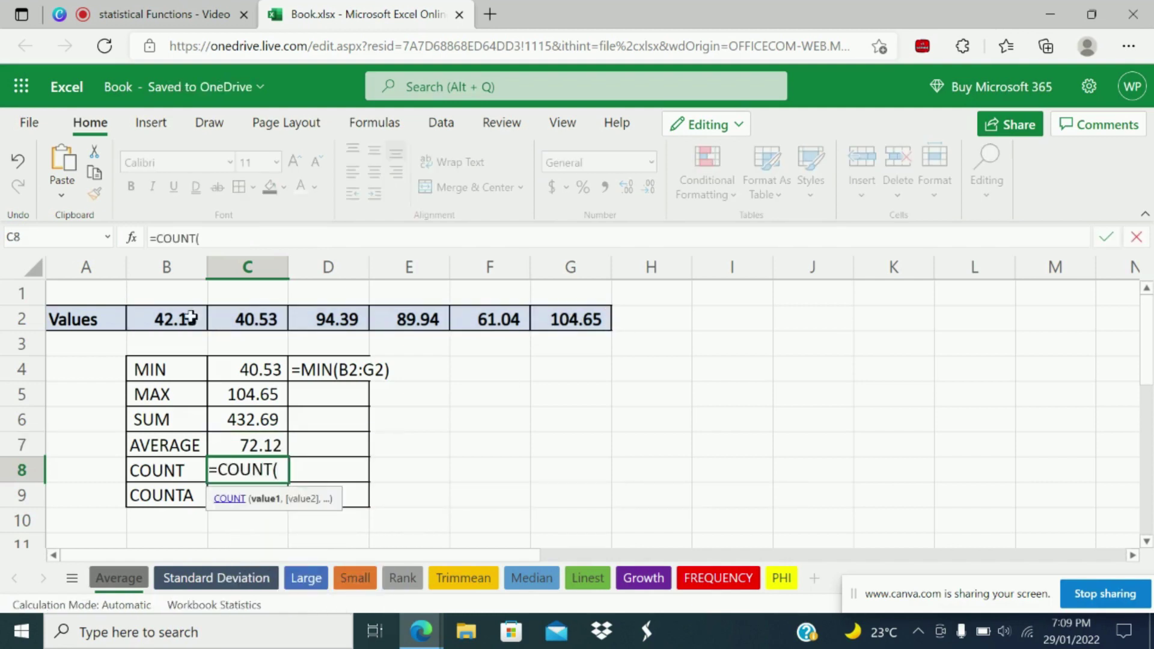
{"action": "left_click_drag", "start_coordinate": [192, 317], "coordinate": [610, 317]}
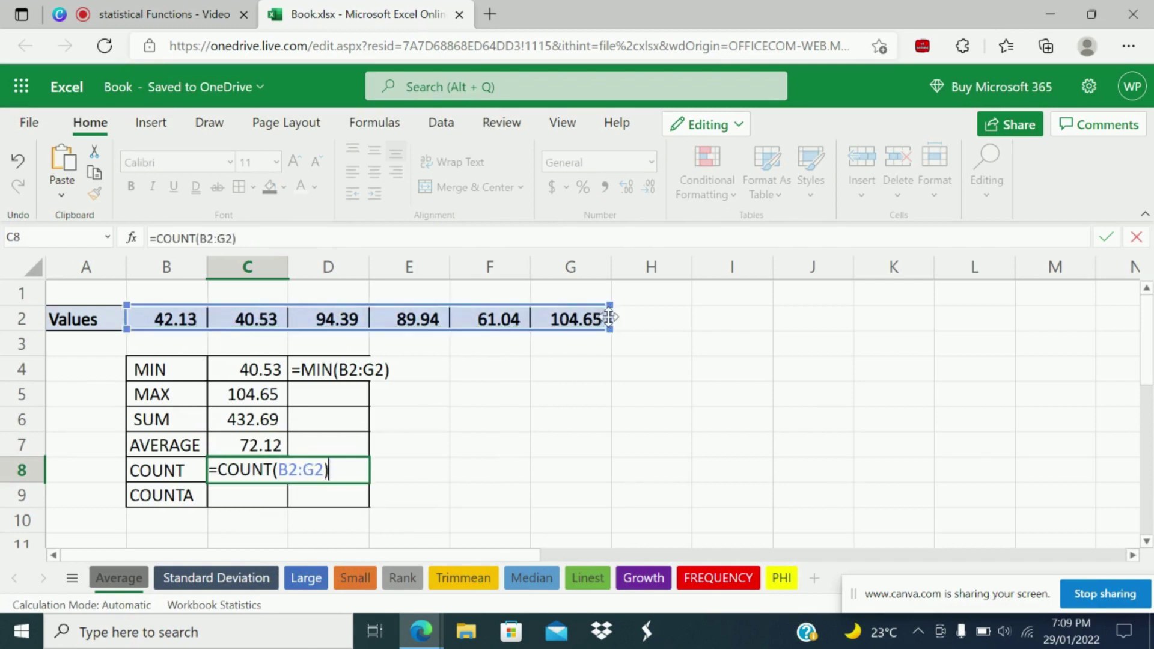
{"action": "key", "text": "Return"}
Enter a COUNTA formula over the values B2:G2 in cell C9
{"action": "type", "text": "=coun"}
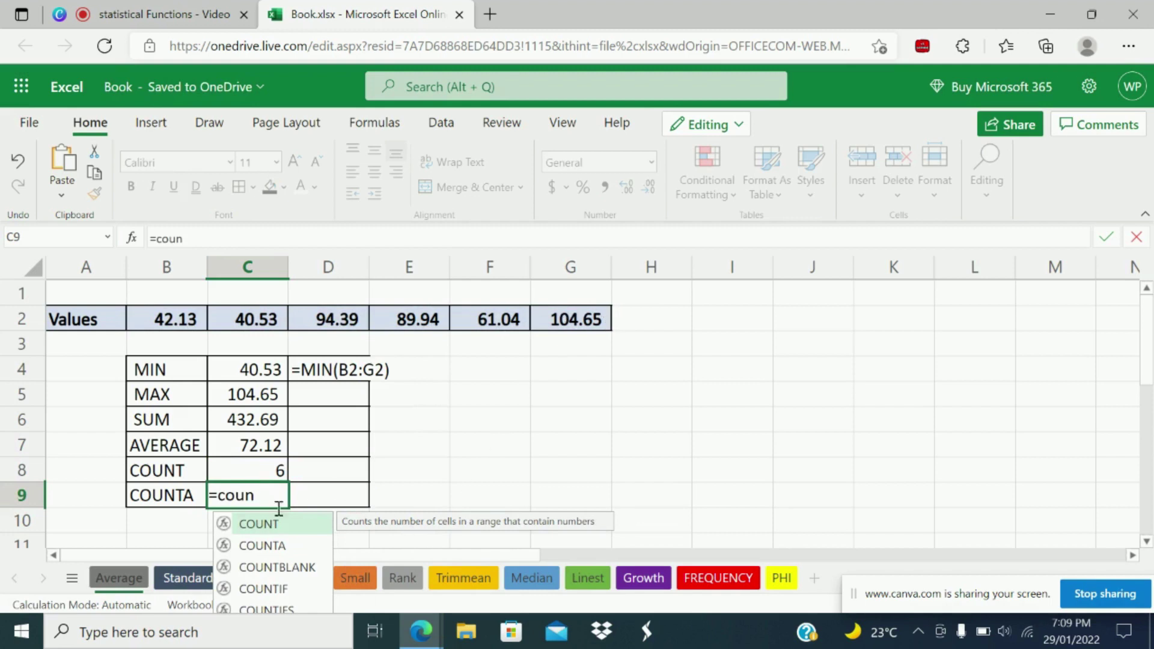
{"action": "double_click", "coordinate": [259, 545]}
{"action": "left_click_drag", "start_coordinate": [158, 328], "coordinate": [553, 322]}
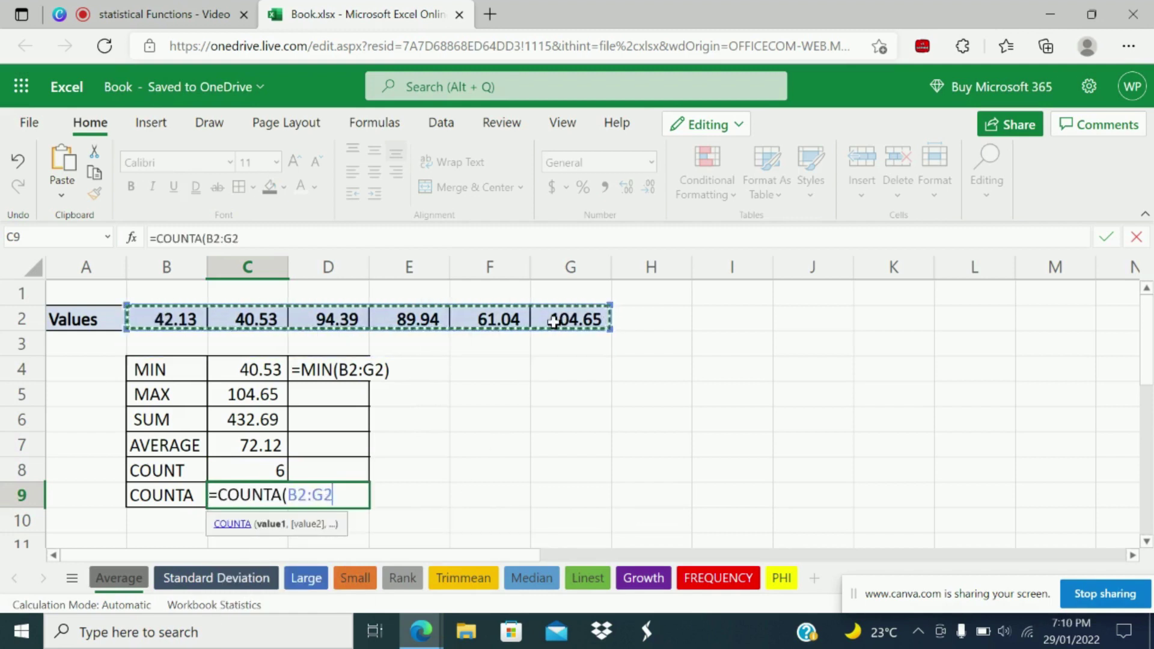
{"action": "key", "text": "Return"}
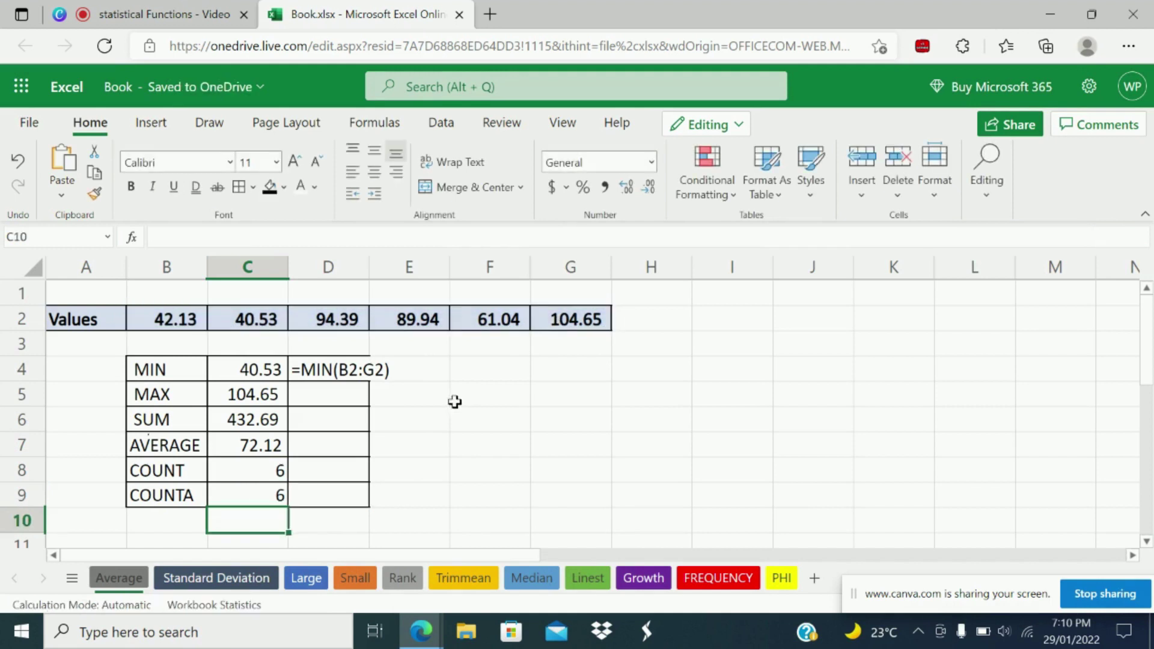
Apply the comma number format with two decimals to the results in C4:C9
{"action": "left_click_drag", "start_coordinate": [258, 371], "coordinate": [260, 496]}
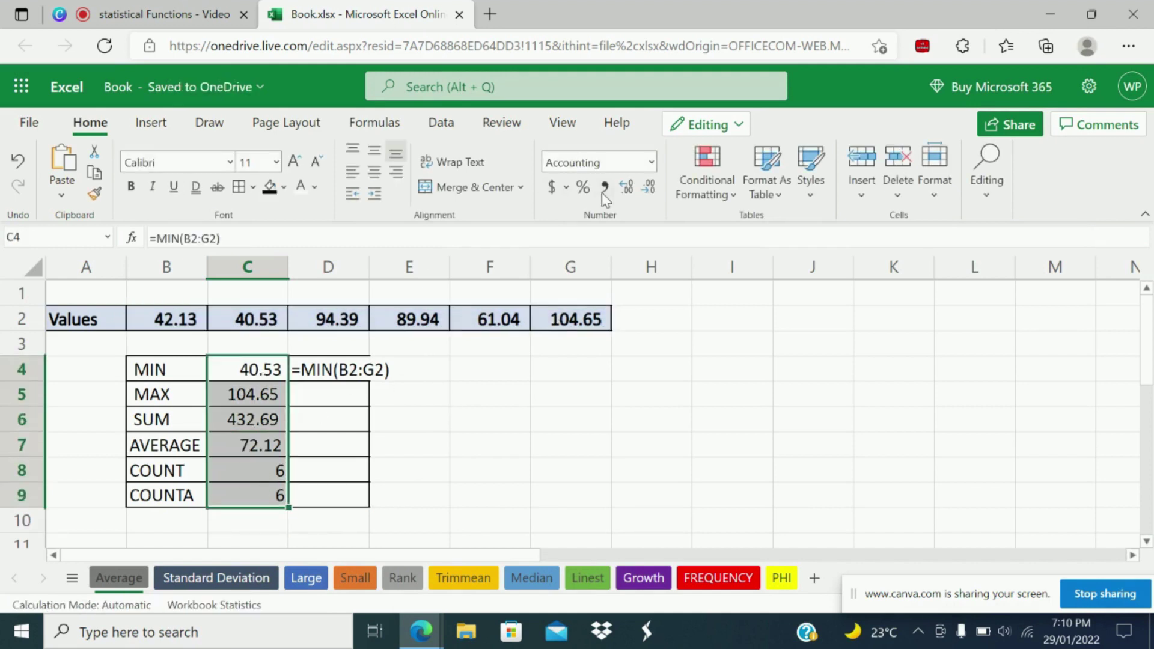
{"action": "key", "text": "ctrl+shift+1"}
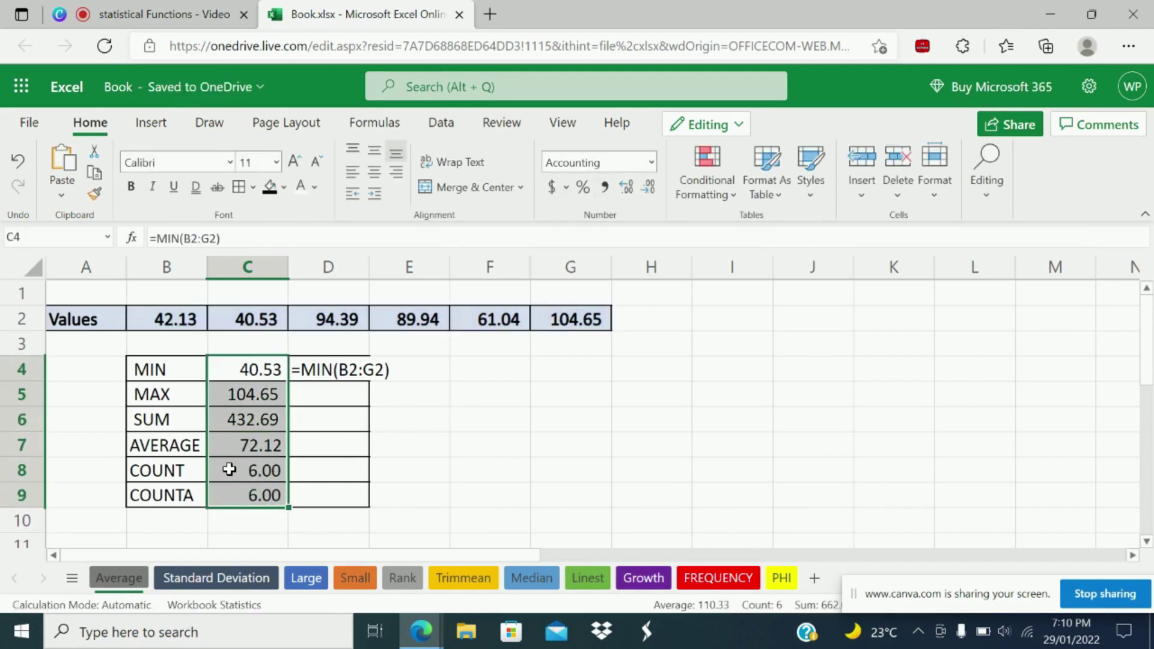
Compare the MIN, MAX, SUM, AVERAGE, COUNT and COUNTA results in C4:C9 with the source values in B2:G2
{"action": "left_click", "coordinate": [255, 371]}
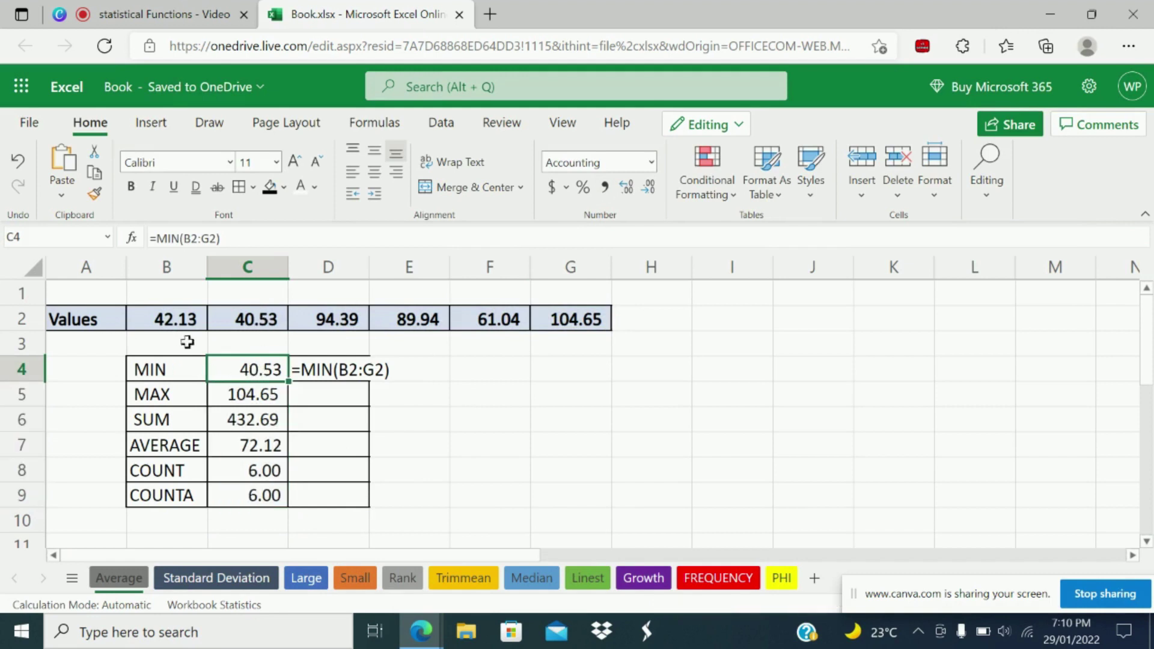
{"action": "left_click", "coordinate": [241, 320]}
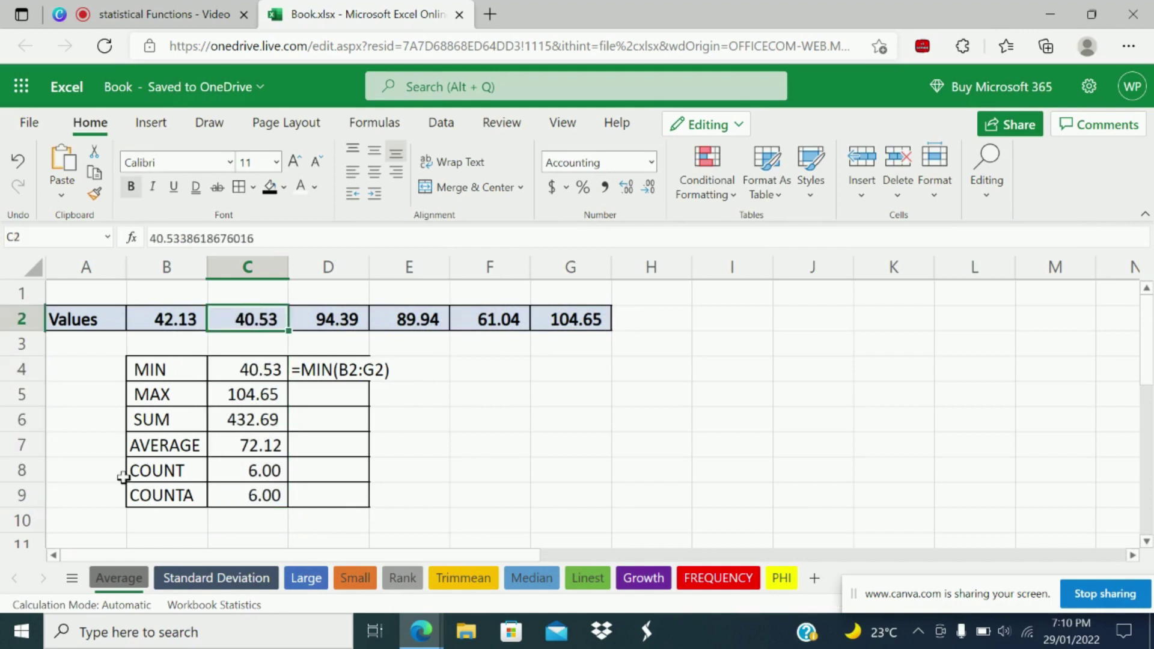
{"action": "left_click", "coordinate": [164, 392]}
{"action": "left_click", "coordinate": [567, 317]}
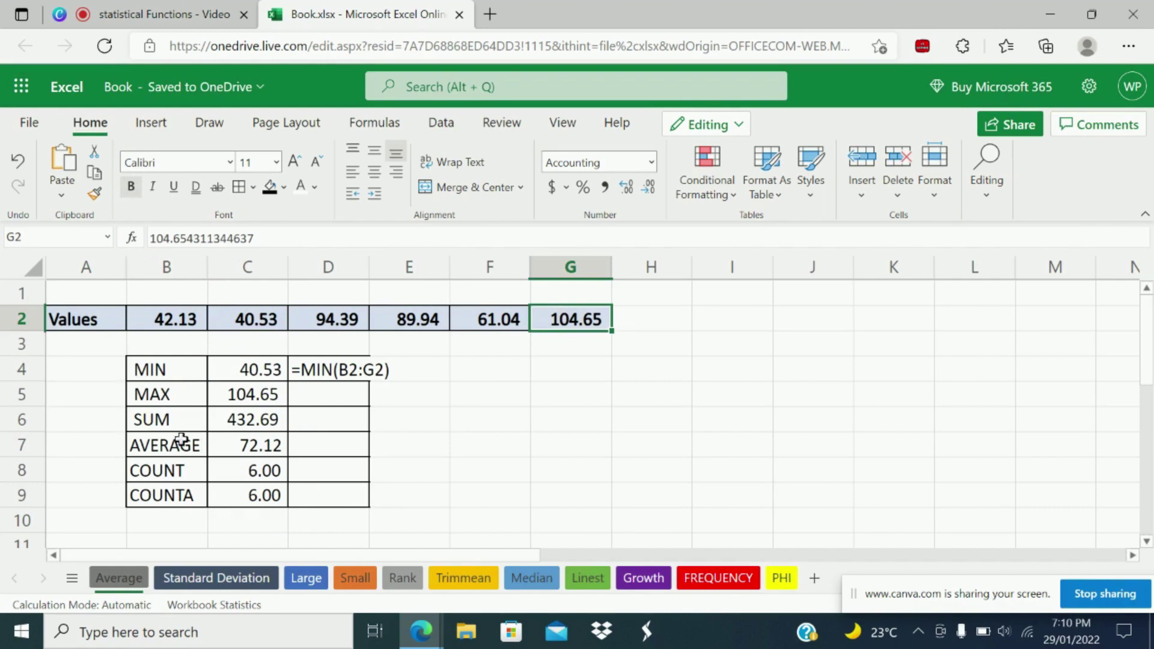
{"action": "left_click", "coordinate": [159, 418]}
{"action": "left_click_drag", "start_coordinate": [173, 317], "coordinate": [600, 318]}
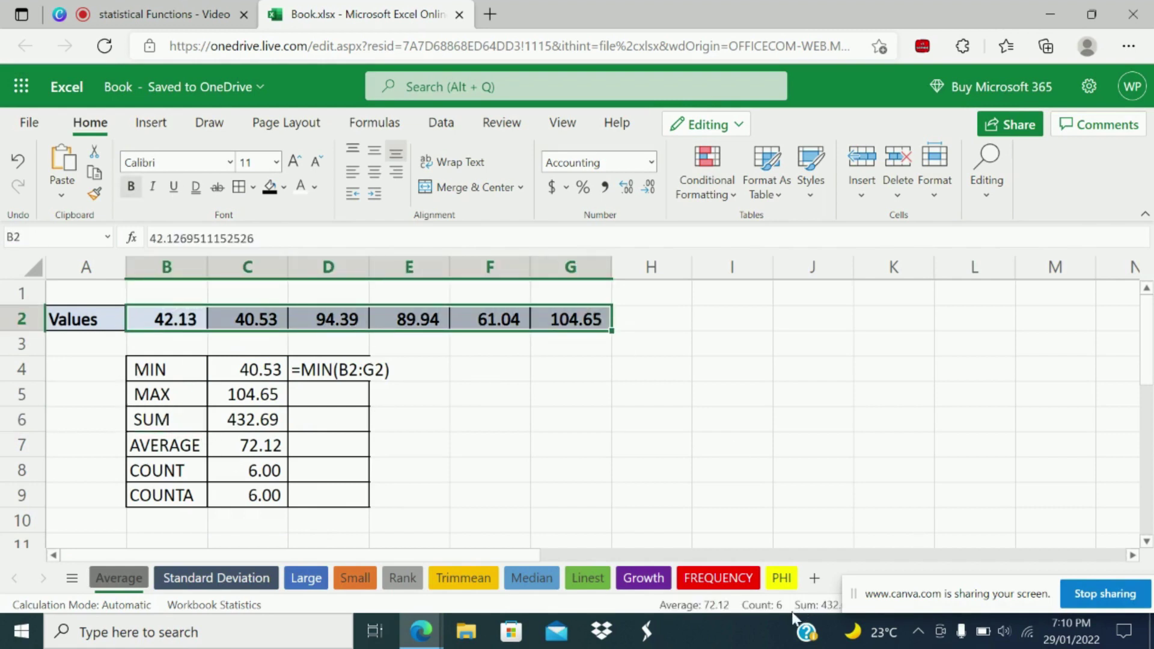
{"action": "left_click", "coordinate": [264, 425]}
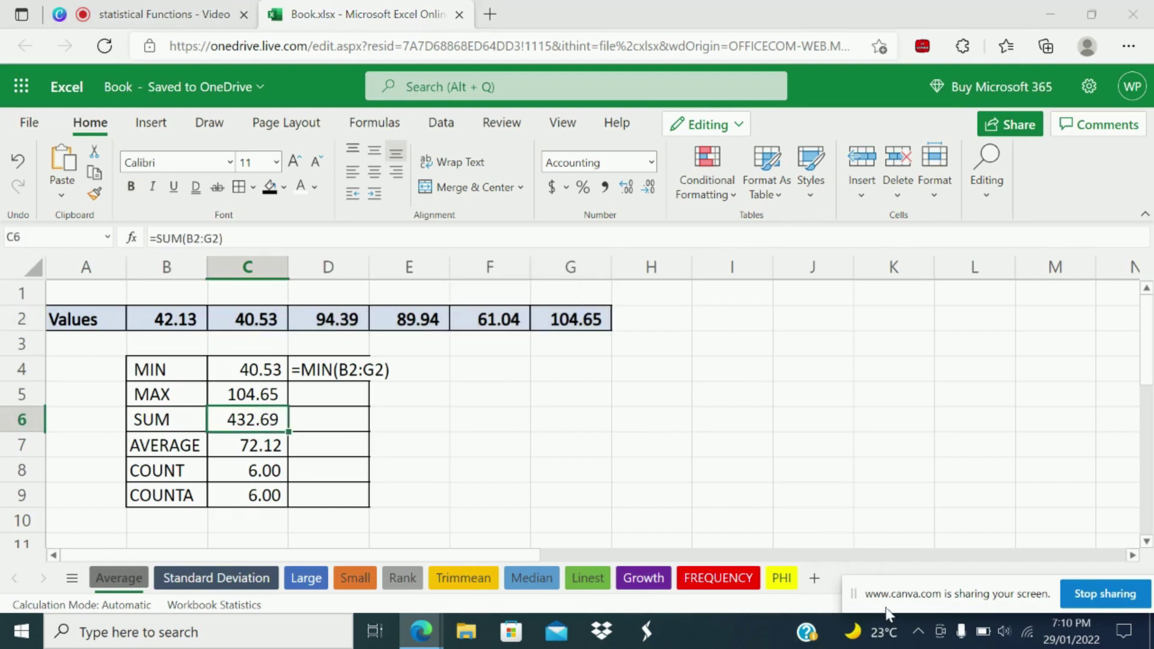
{"action": "left_click", "coordinate": [464, 452]}
{"action": "left_click", "coordinate": [256, 446]}
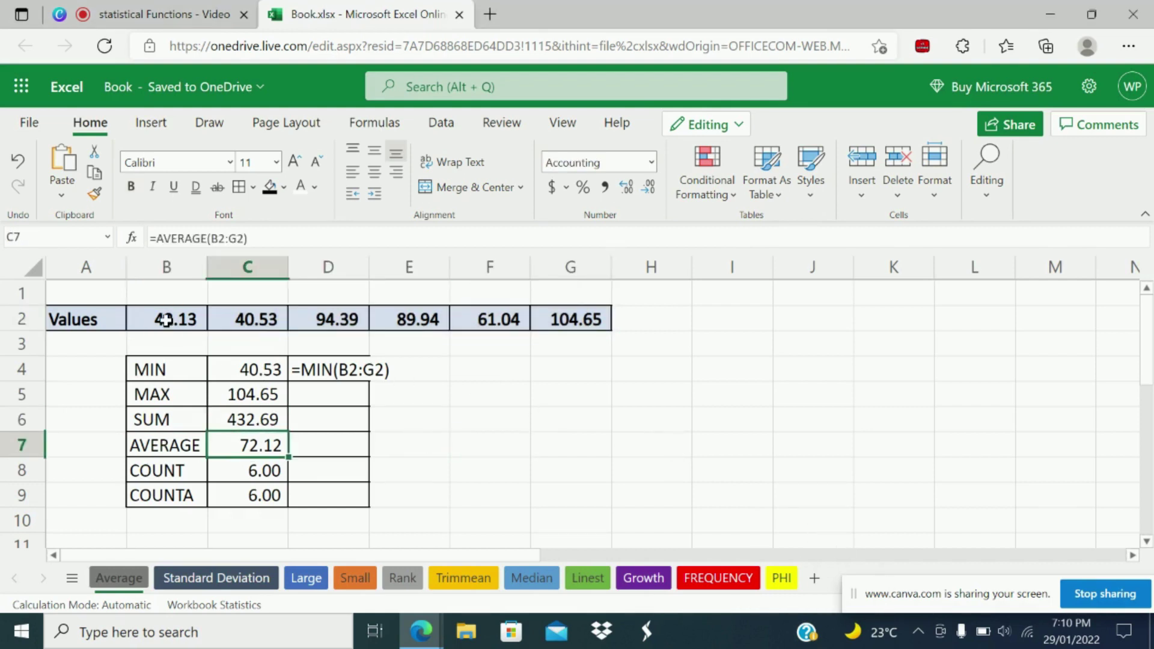
{"action": "left_click_drag", "start_coordinate": [165, 319], "coordinate": [583, 322]}
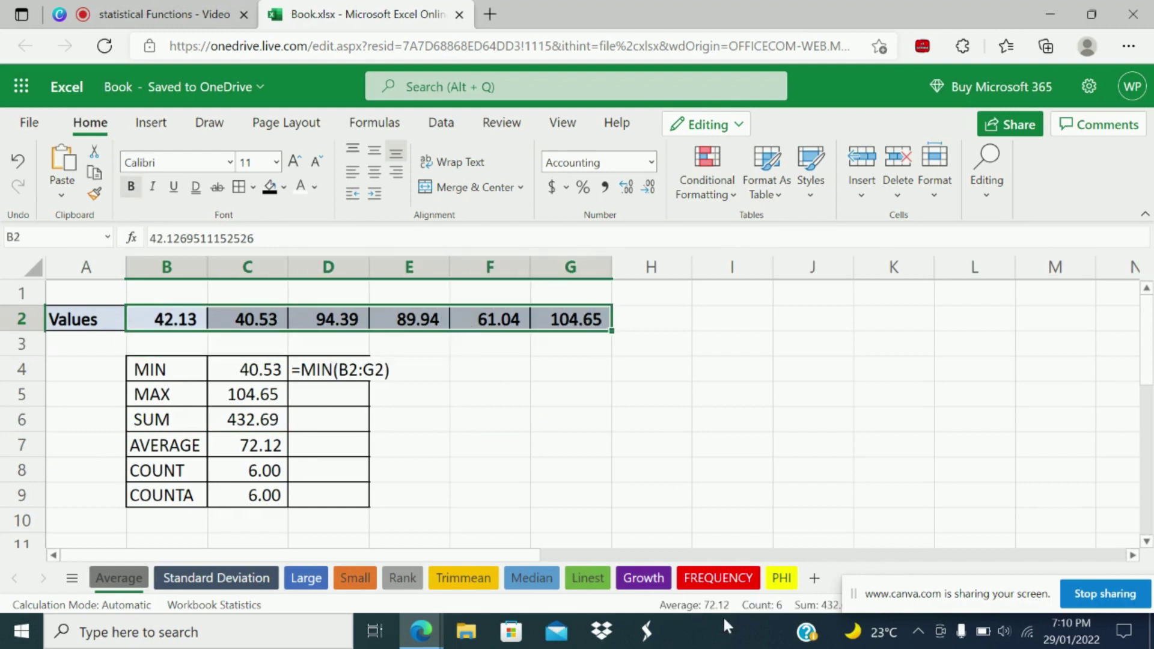
{"action": "left_click", "coordinate": [259, 478]}
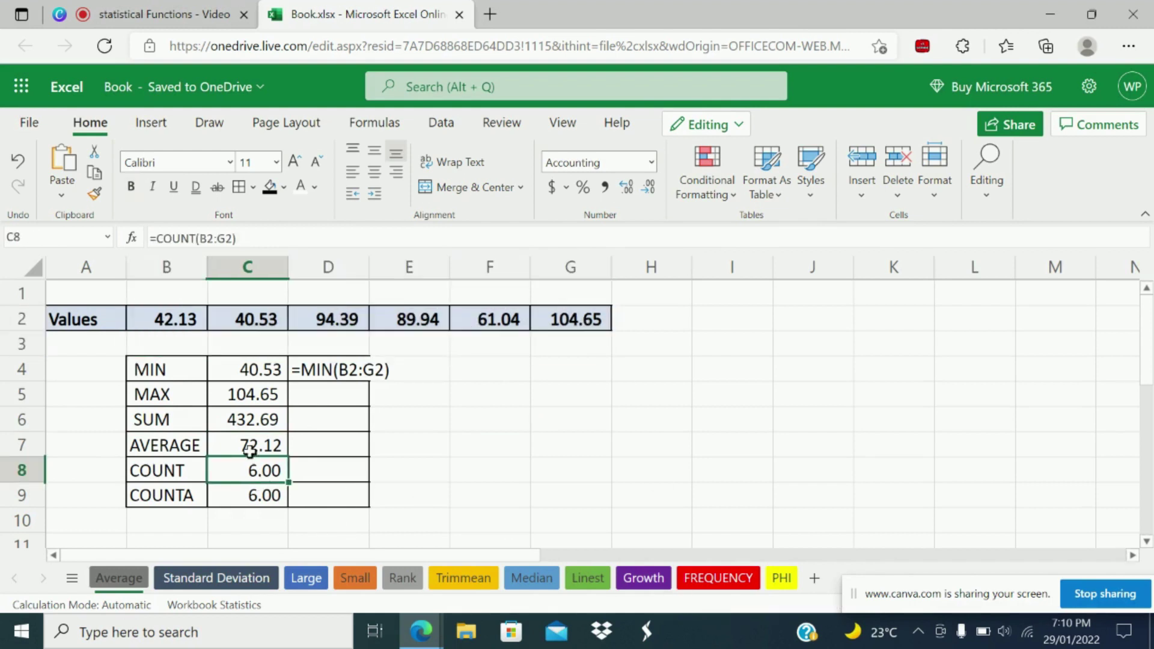
{"action": "left_click", "coordinate": [235, 504]}
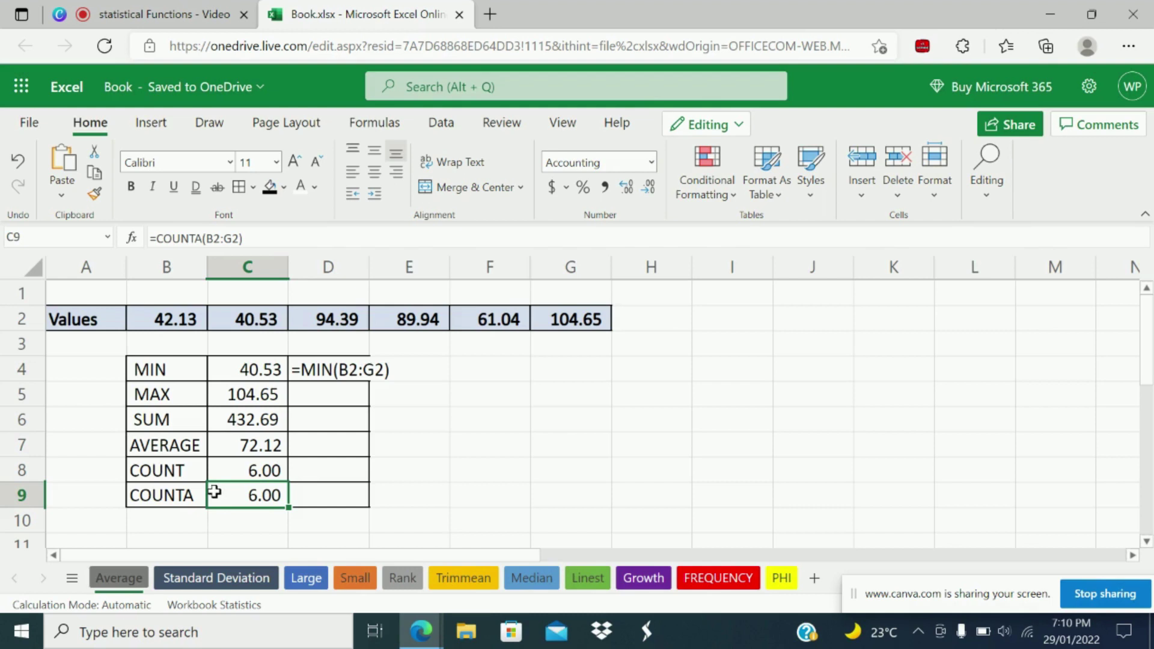
{"action": "left_click_drag", "start_coordinate": [157, 316], "coordinate": [562, 312]}
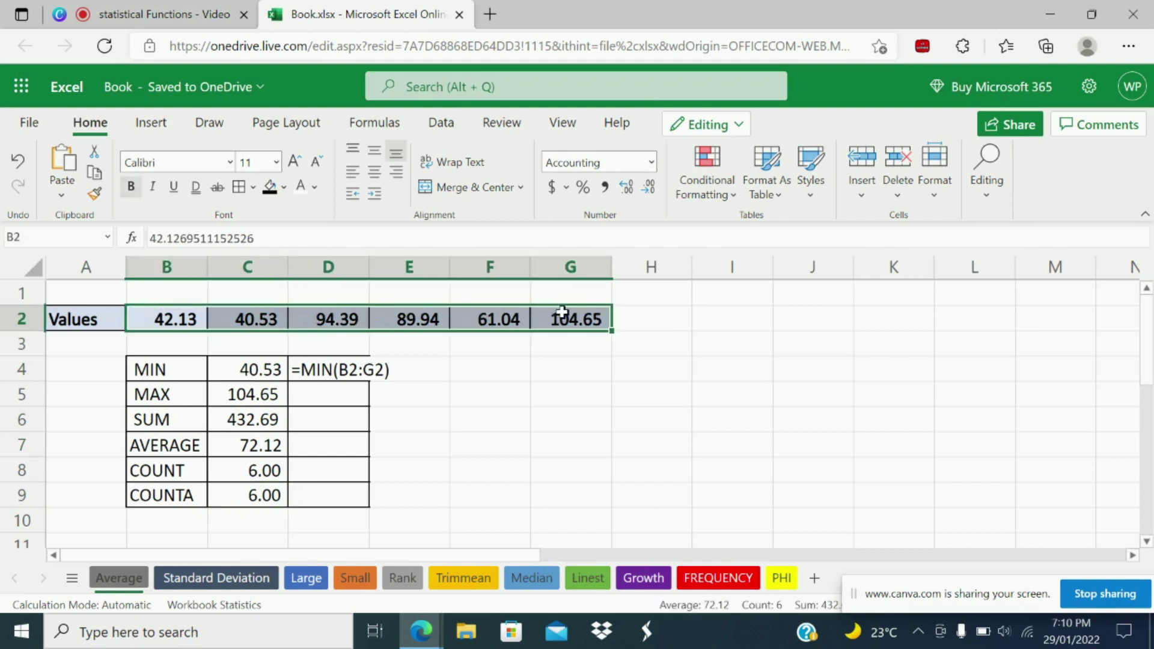
{"action": "left_click", "coordinate": [180, 494]}
{"action": "left_click", "coordinate": [245, 495]}
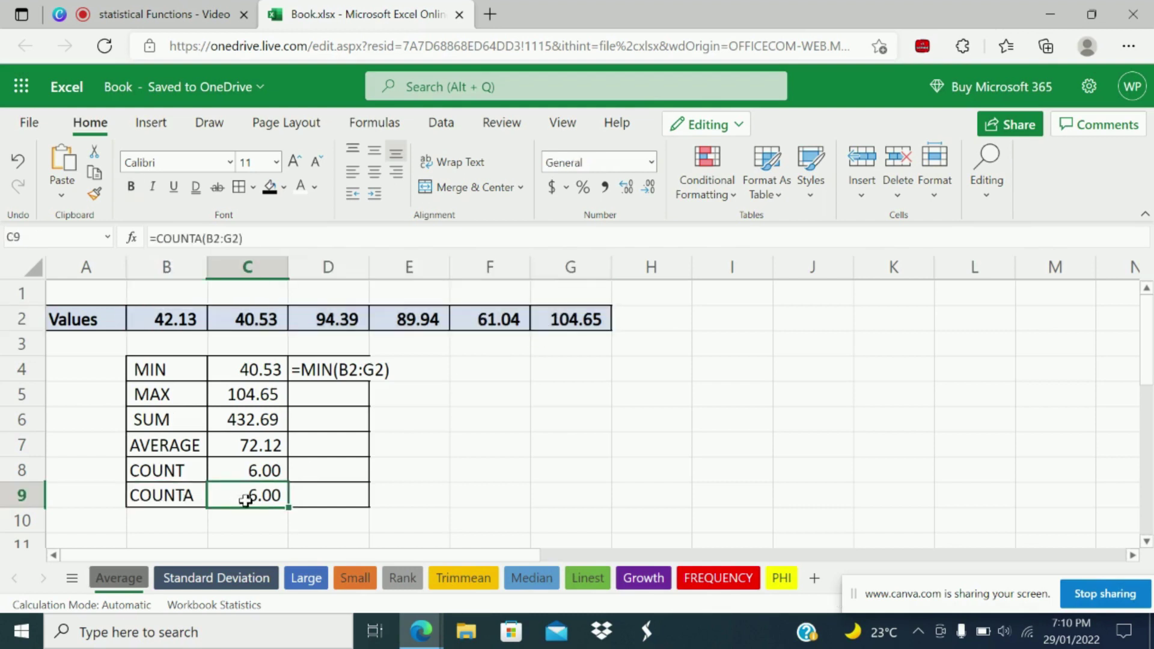
Copy the FORMULATEXT formula from D4 down to D9 beside the results
{"action": "left_click_drag", "start_coordinate": [158, 325], "coordinate": [547, 325]}
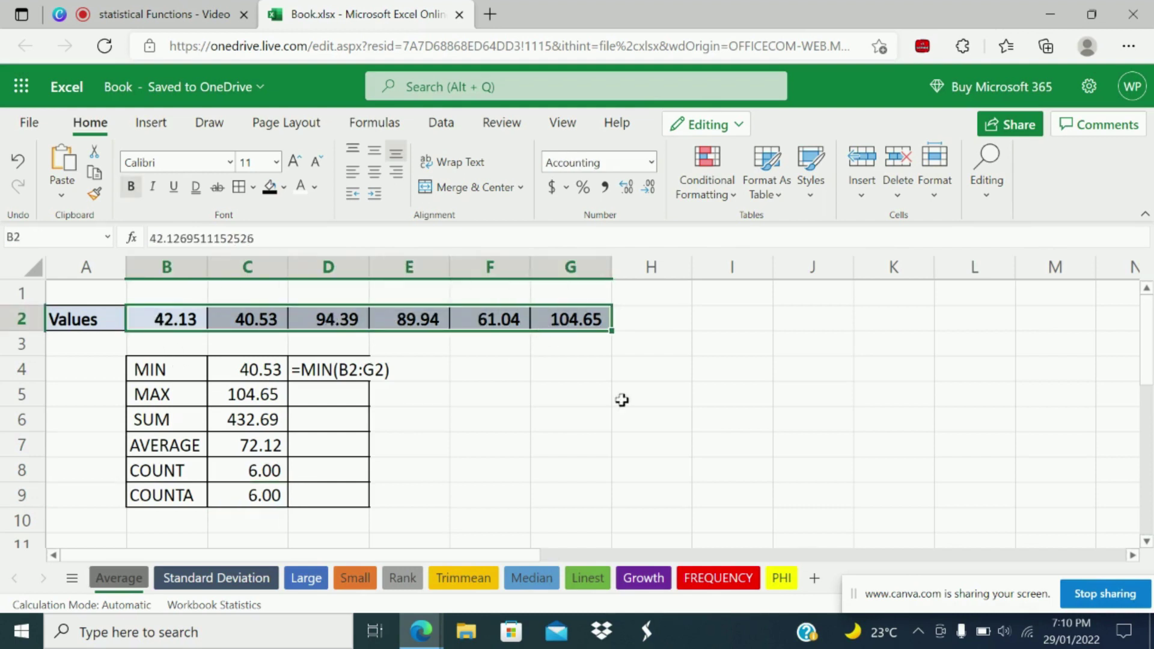
{"action": "left_click", "coordinate": [750, 445]}
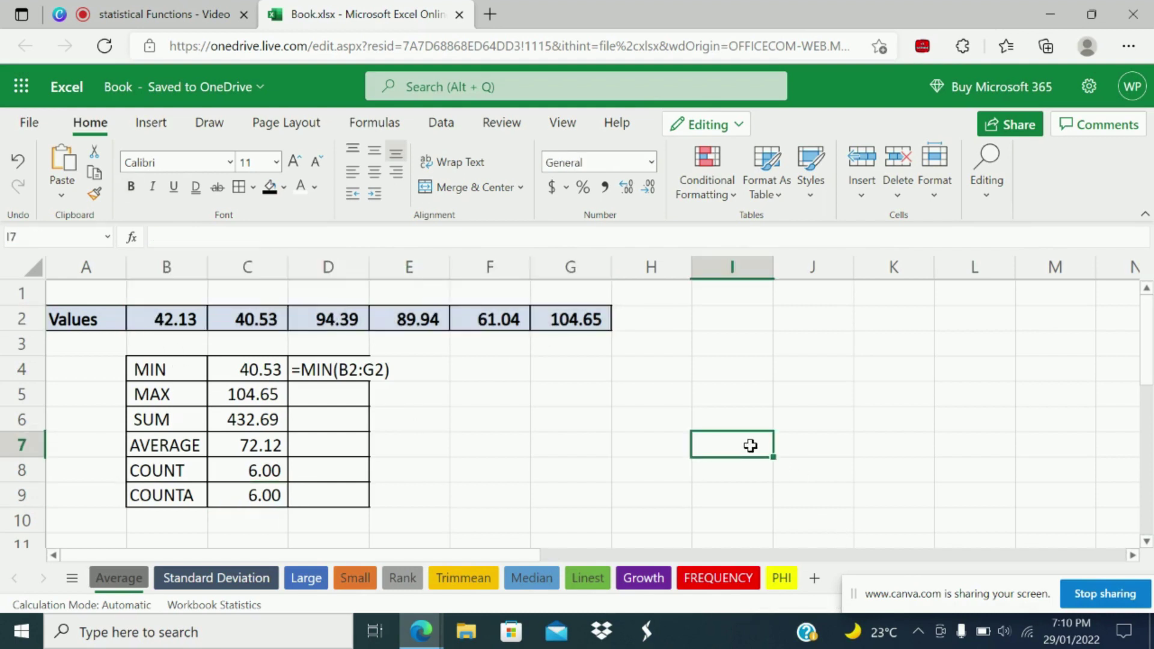
{"action": "left_click", "coordinate": [347, 369]}
{"action": "key", "text": "ctrl+c"}
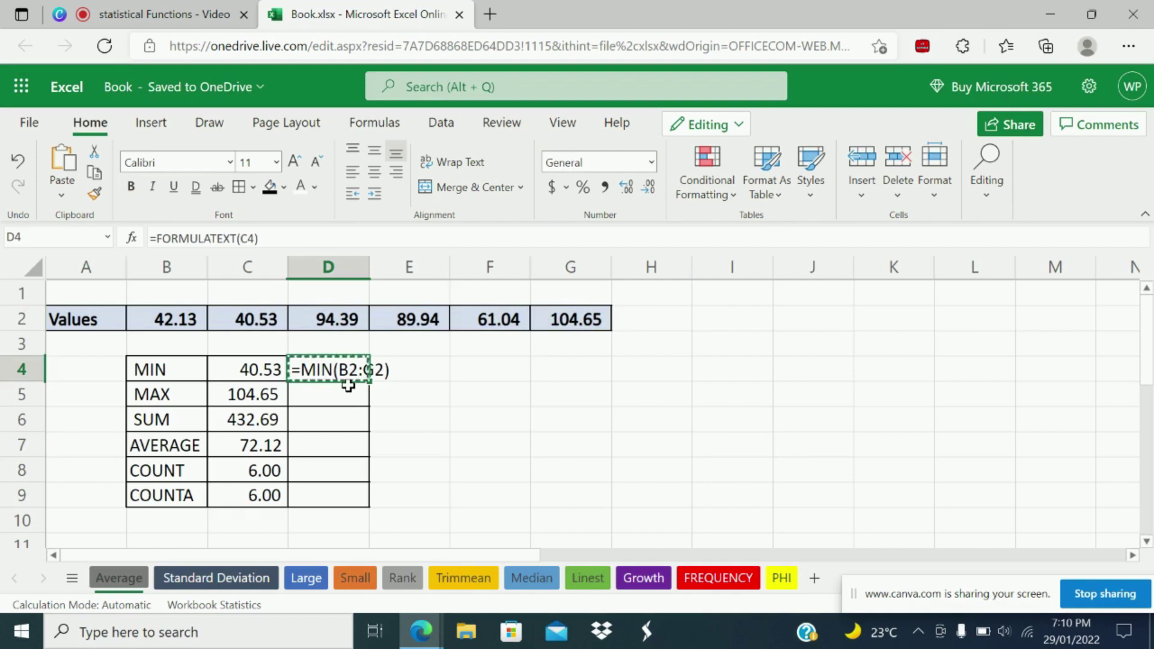
{"action": "left_click", "coordinate": [337, 489], "text": "shift"}
{"action": "key", "text": "ctrl+v"}
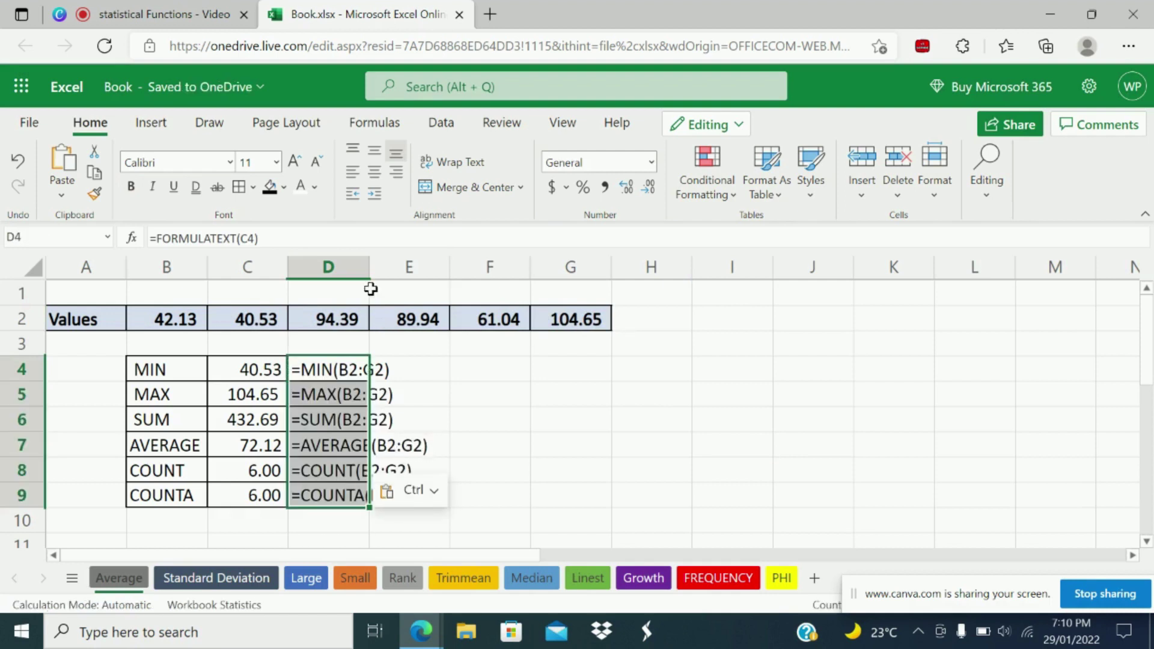
Widen column D to fit the formula texts and check the MIN formula in C4 against its text in D4
{"action": "left_click", "coordinate": [361, 371]}
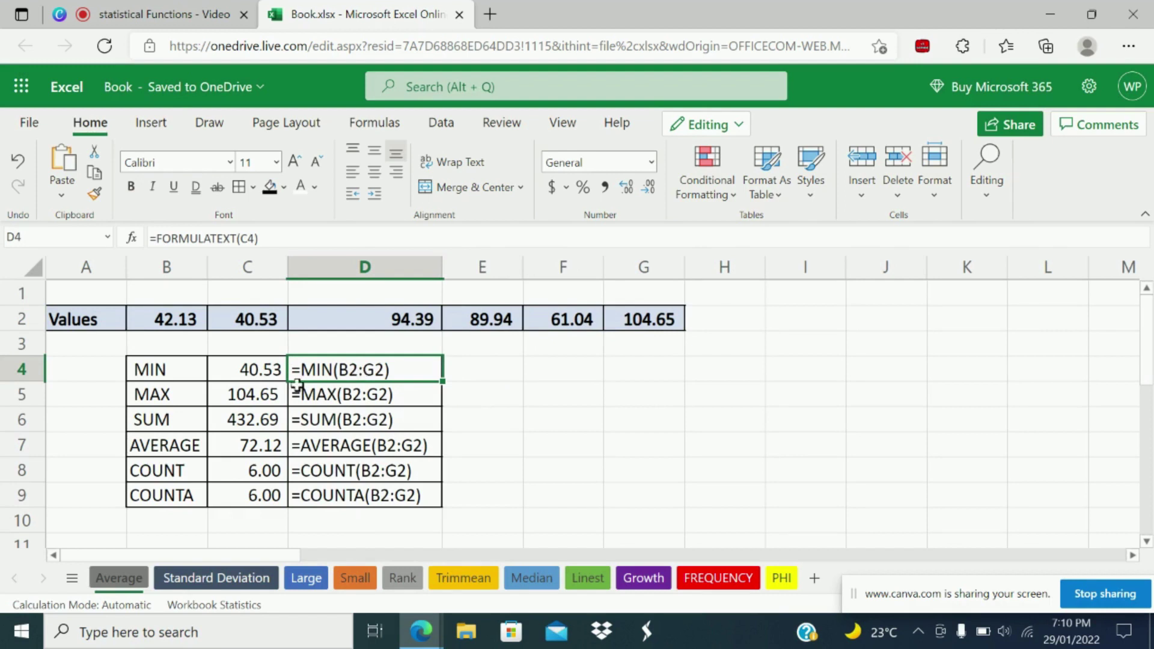
{"action": "left_click", "coordinate": [265, 368]}
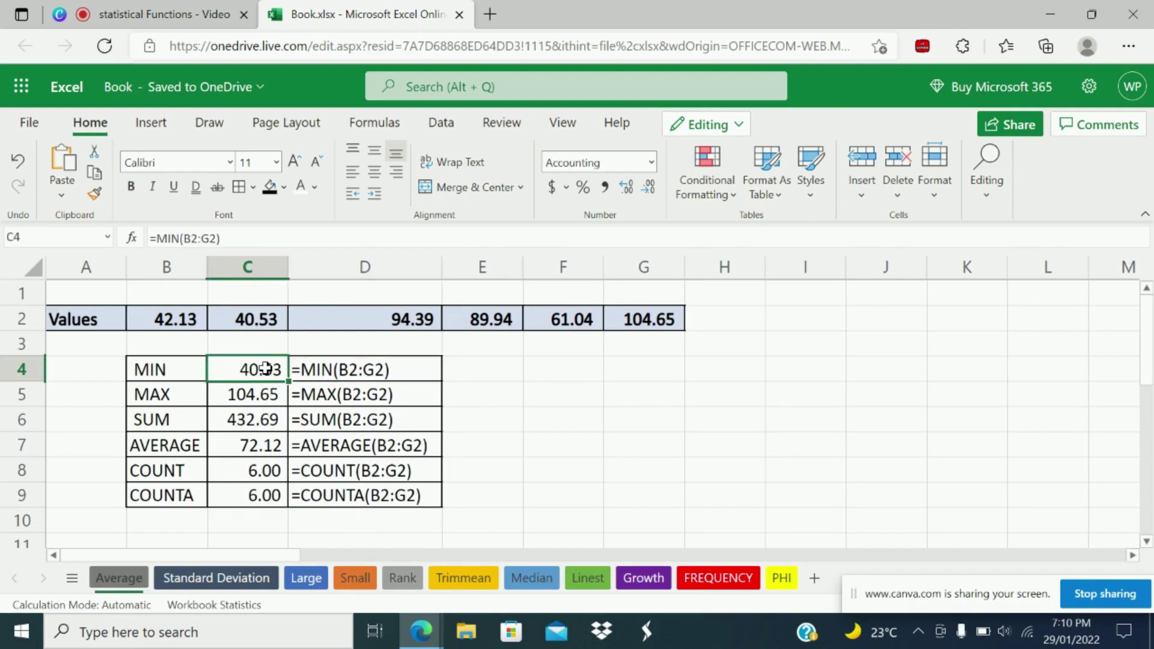
{"action": "left_click", "coordinate": [423, 377]}
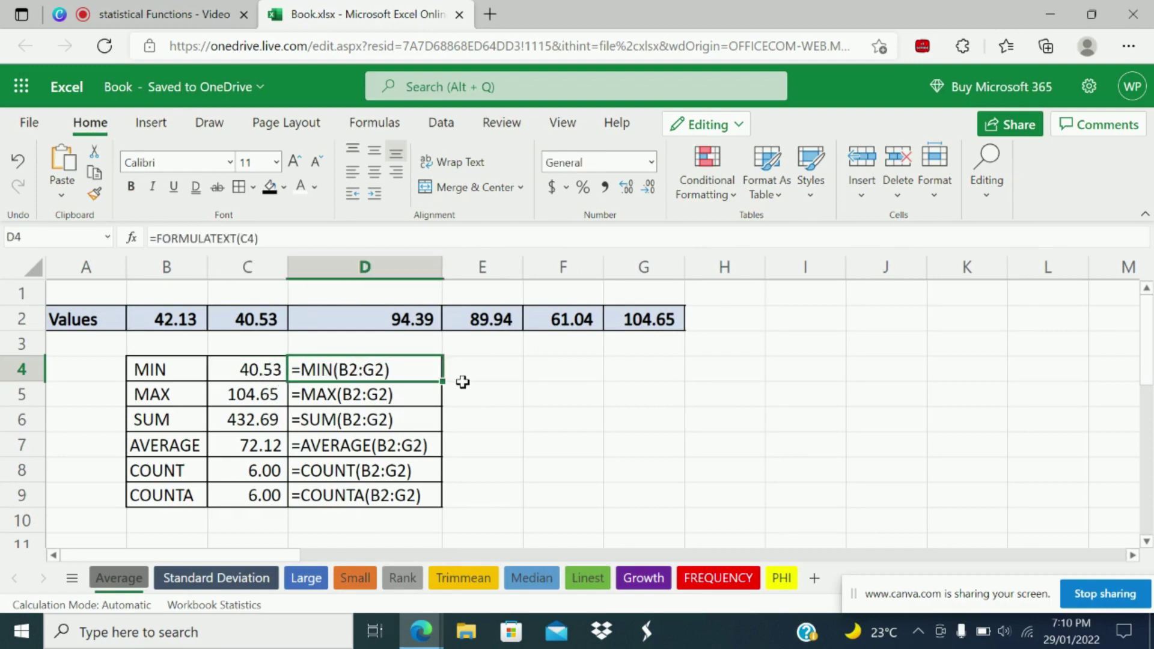
{"action": "left_click", "coordinate": [511, 436]}
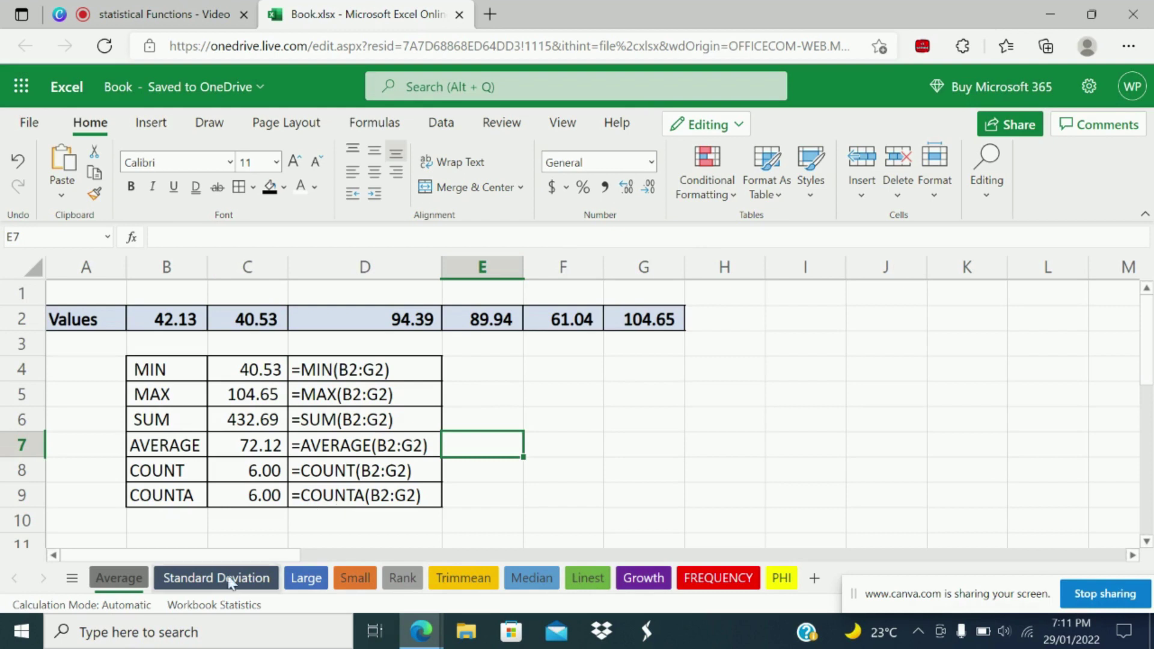
On the Standard Deviation sheet, enter the formula =STDEV.S(B6:B10) in cell C6 under RESULT
{"action": "left_click", "coordinate": [209, 589]}
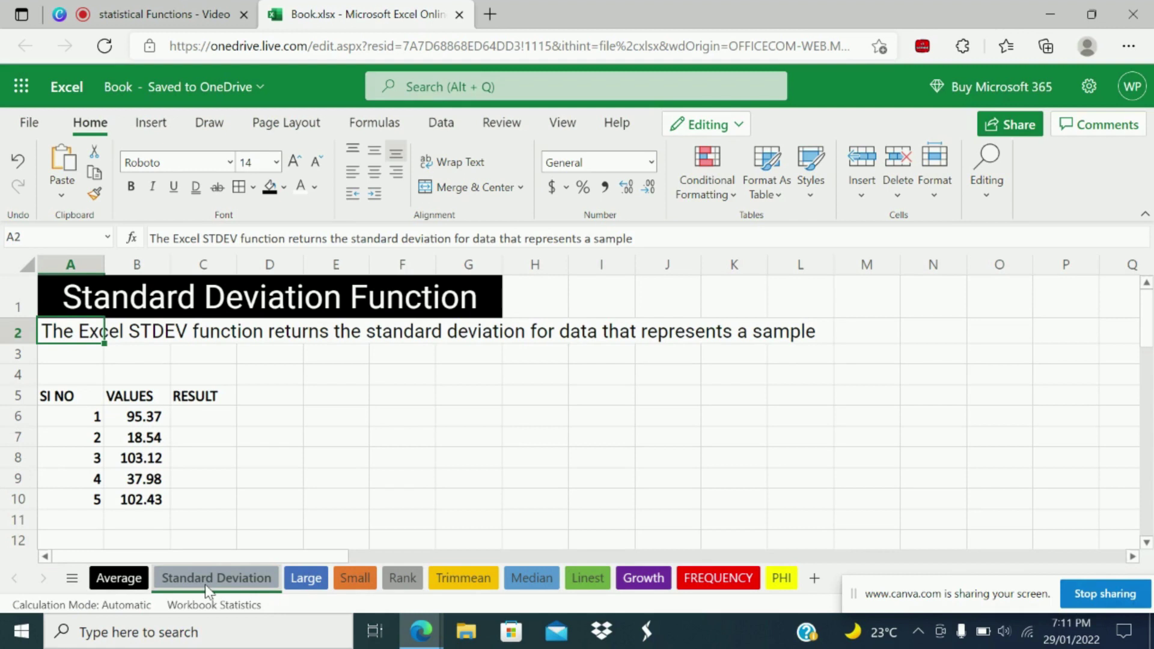
{"action": "left_click", "coordinate": [217, 417]}
{"action": "type", "text": "=st"}
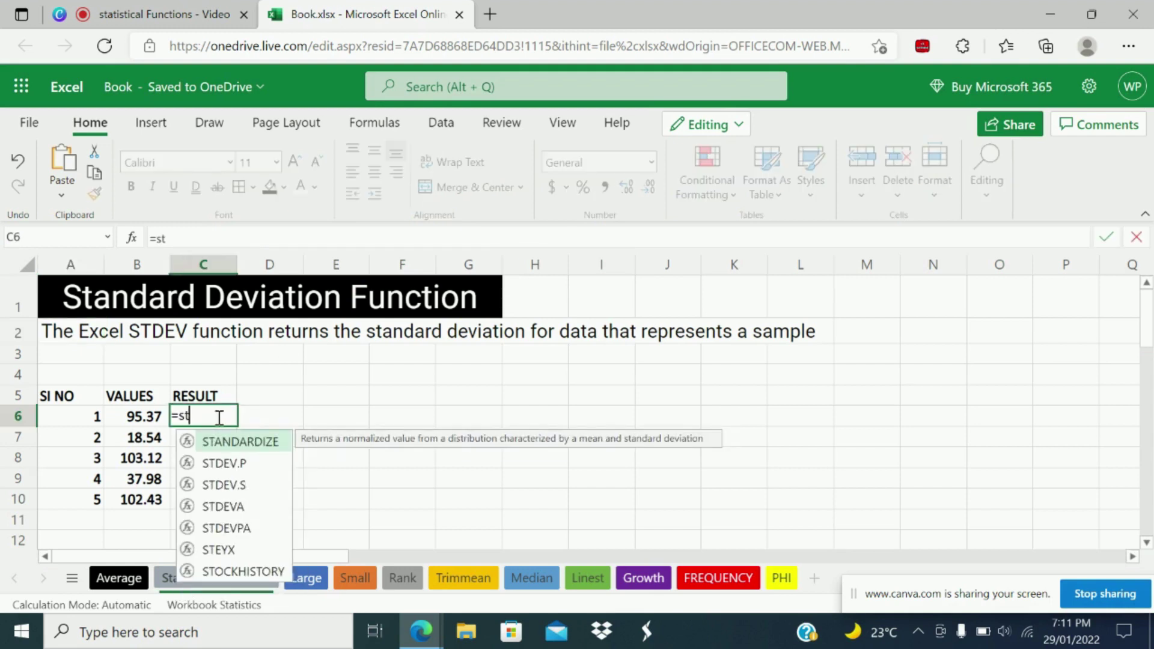
{"action": "double_click", "coordinate": [253, 488]}
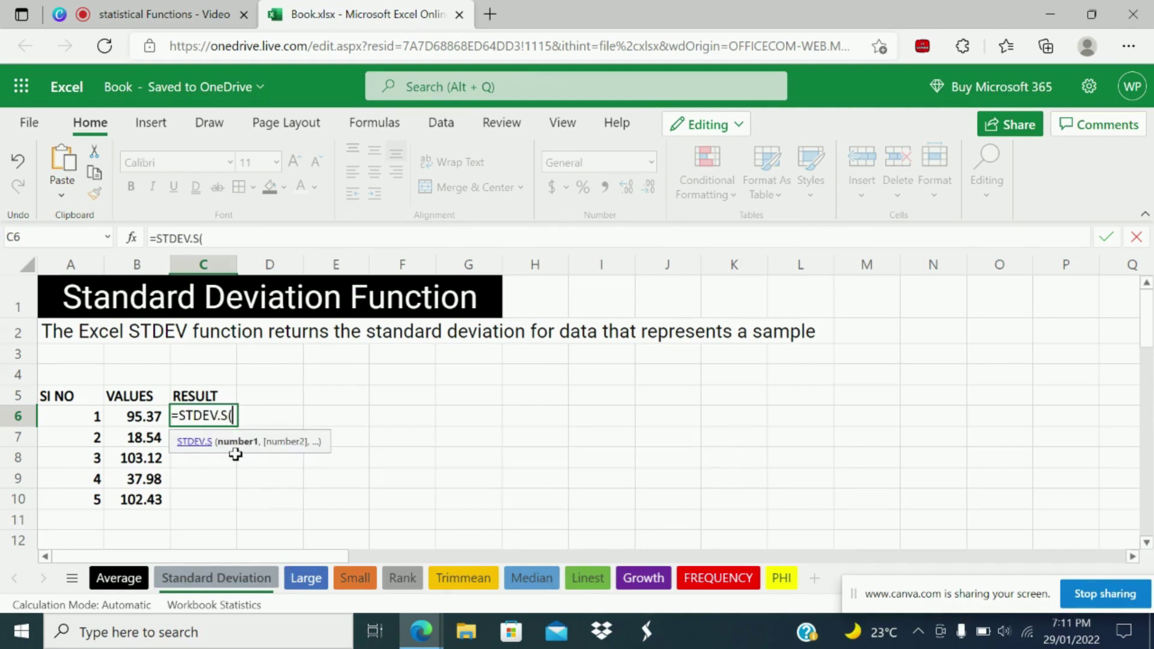
{"action": "key", "text": "BackSpace"}
{"action": "key", "text": "BackSpace"}
{"action": "key", "text": "BackSpace"}
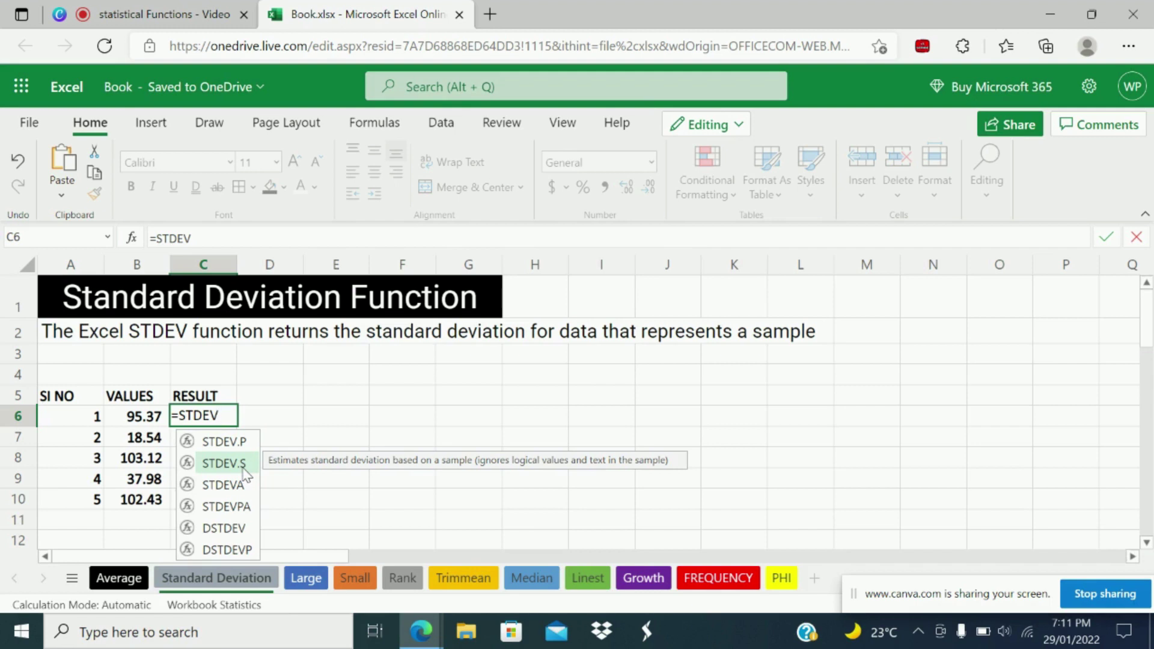
{"action": "double_click", "coordinate": [243, 468]}
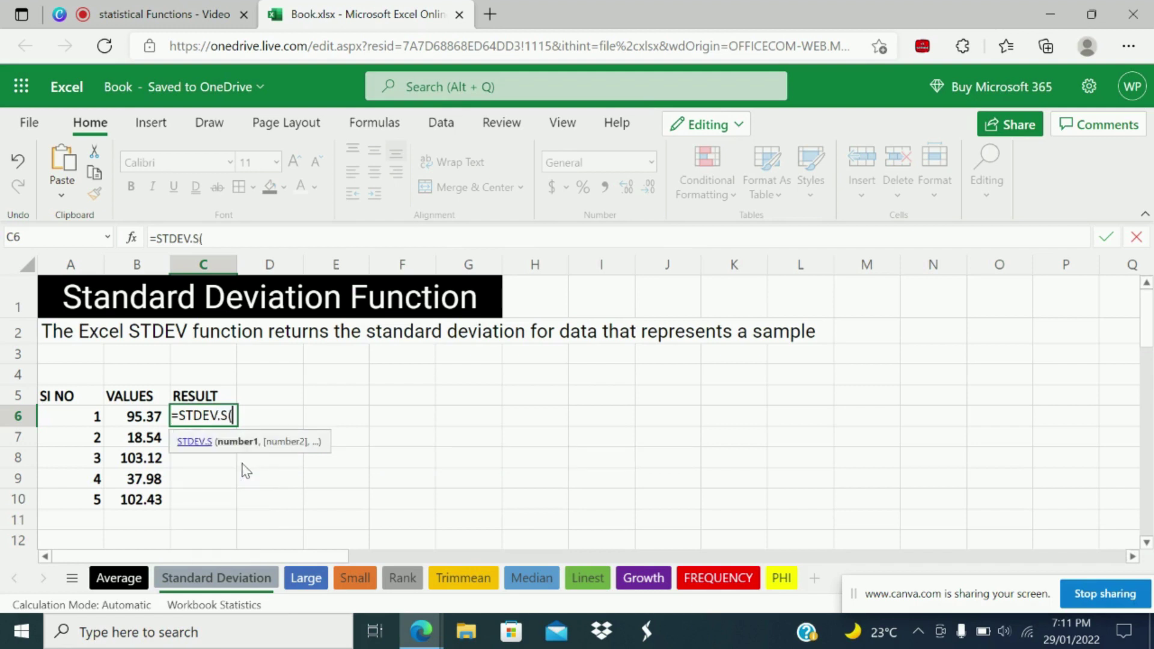
{"action": "left_click_drag", "start_coordinate": [120, 417], "coordinate": [127, 502]}
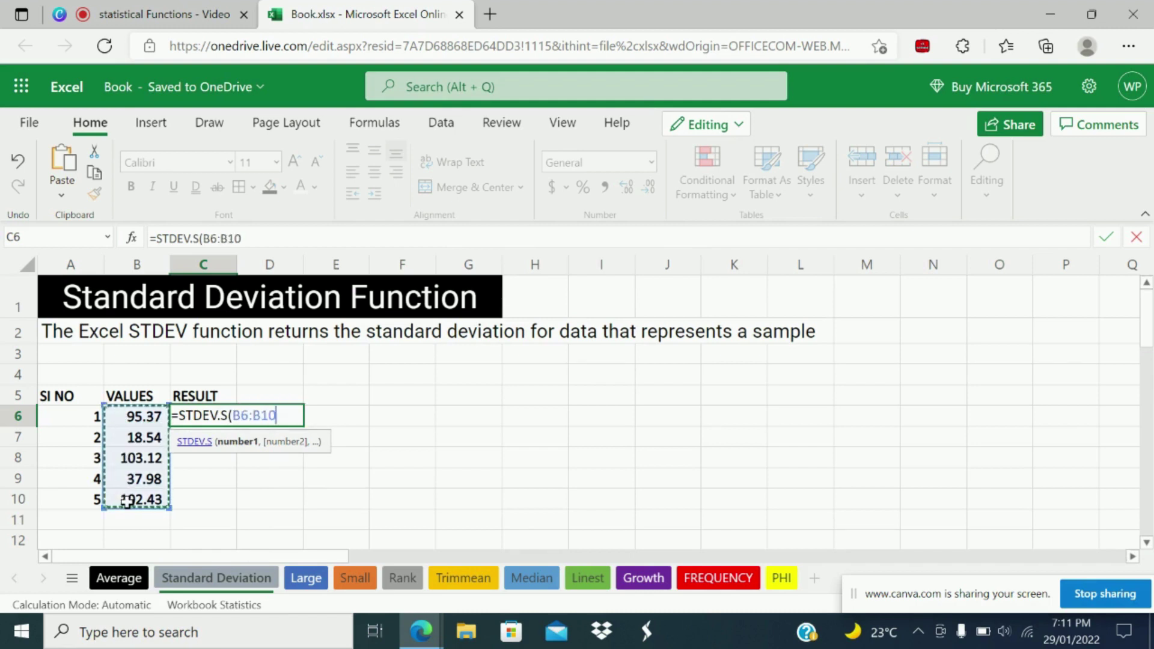
{"action": "type", "text": ")"}
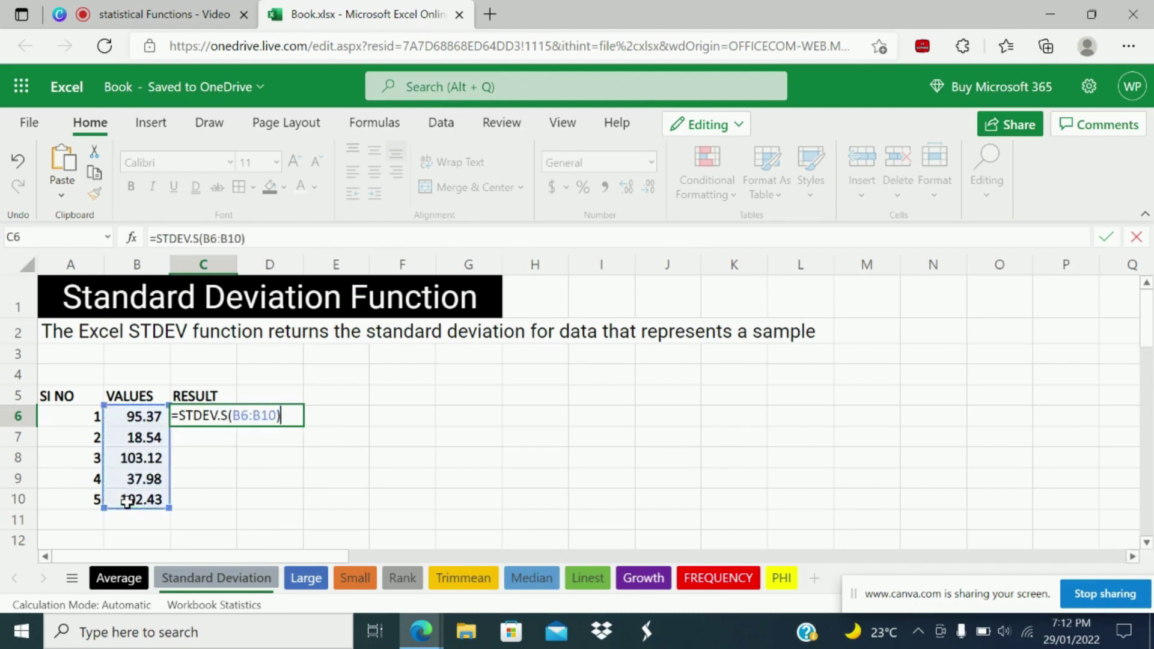
{"action": "key", "text": "Return"}
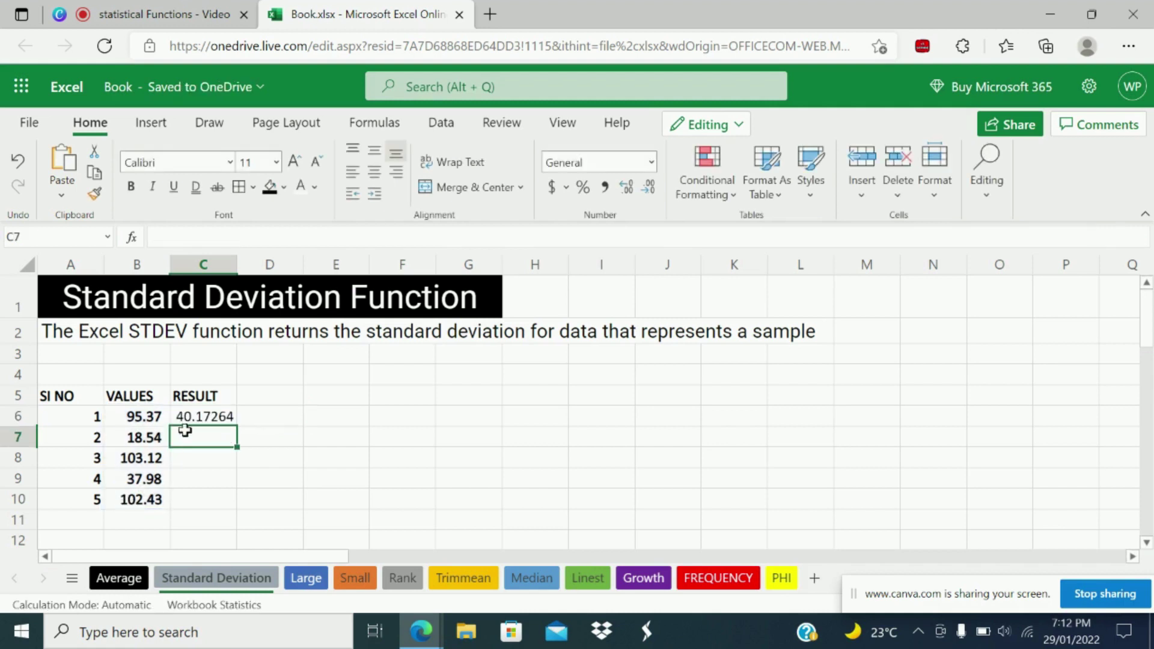
{"action": "left_click", "coordinate": [202, 412]}
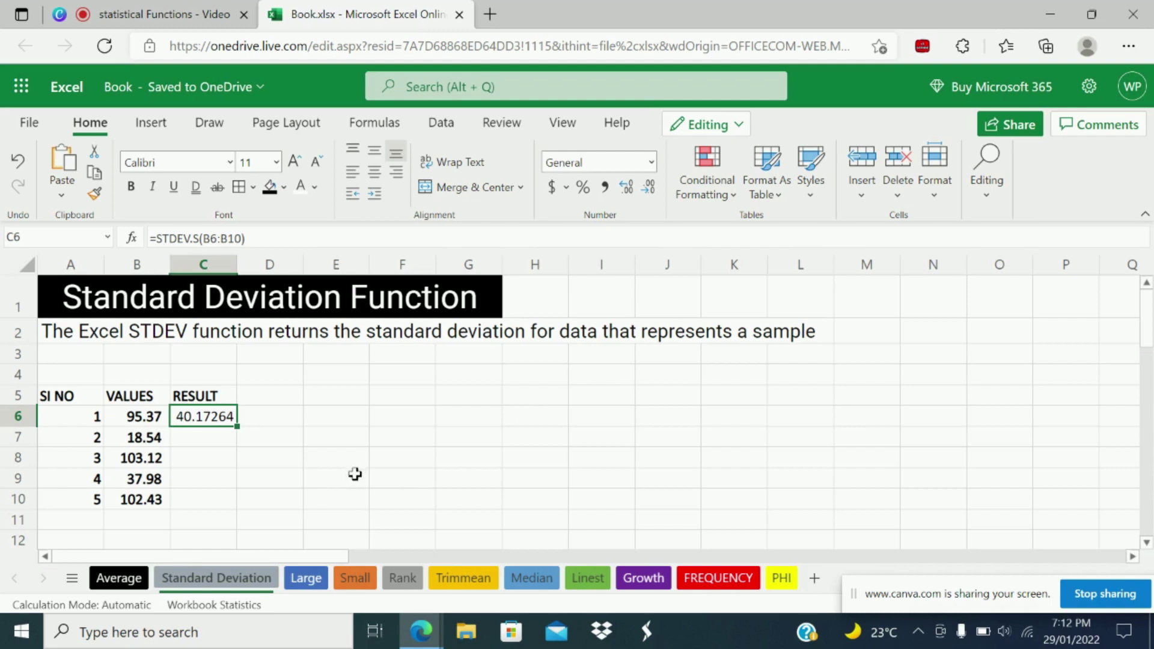
On the Large sheet, enter the formula =LARGE(B6:B10,3) in cell C6 under RESULT
{"action": "left_click", "coordinate": [322, 577]}
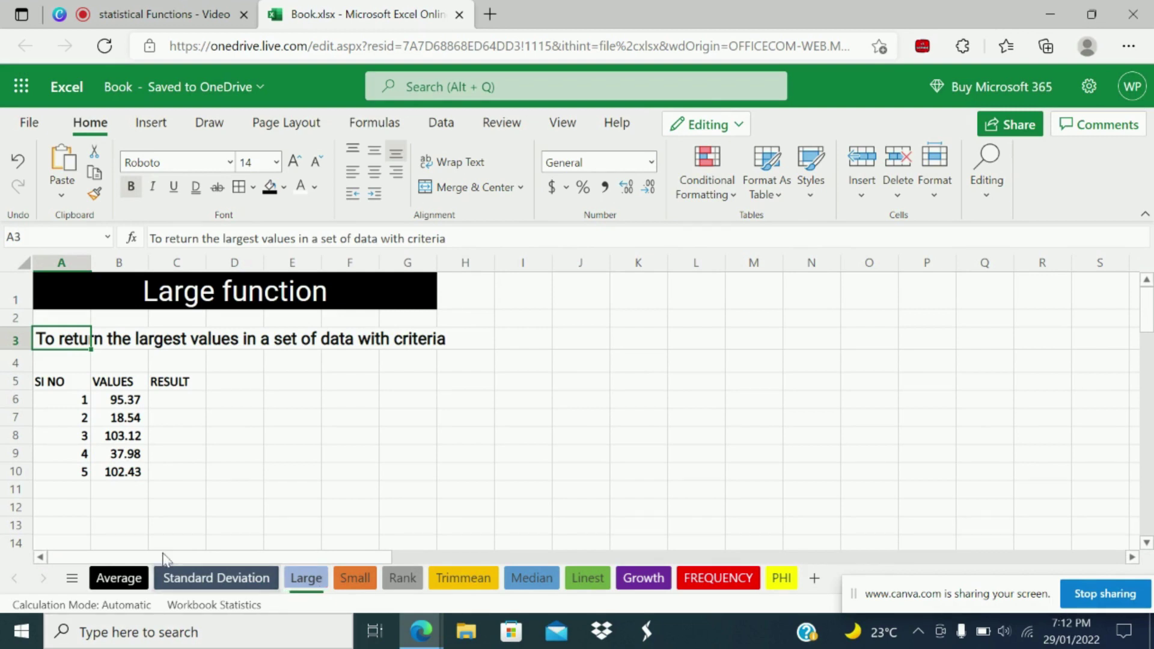
{"action": "left_click", "coordinate": [174, 398]}
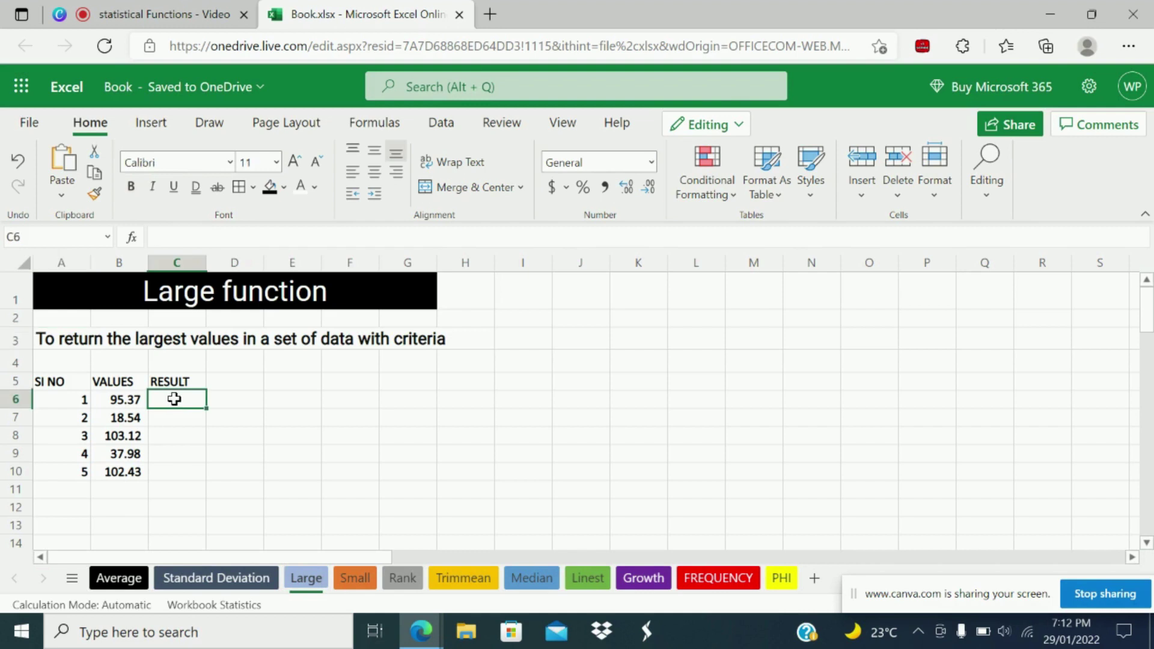
{"action": "type", "text": "="}
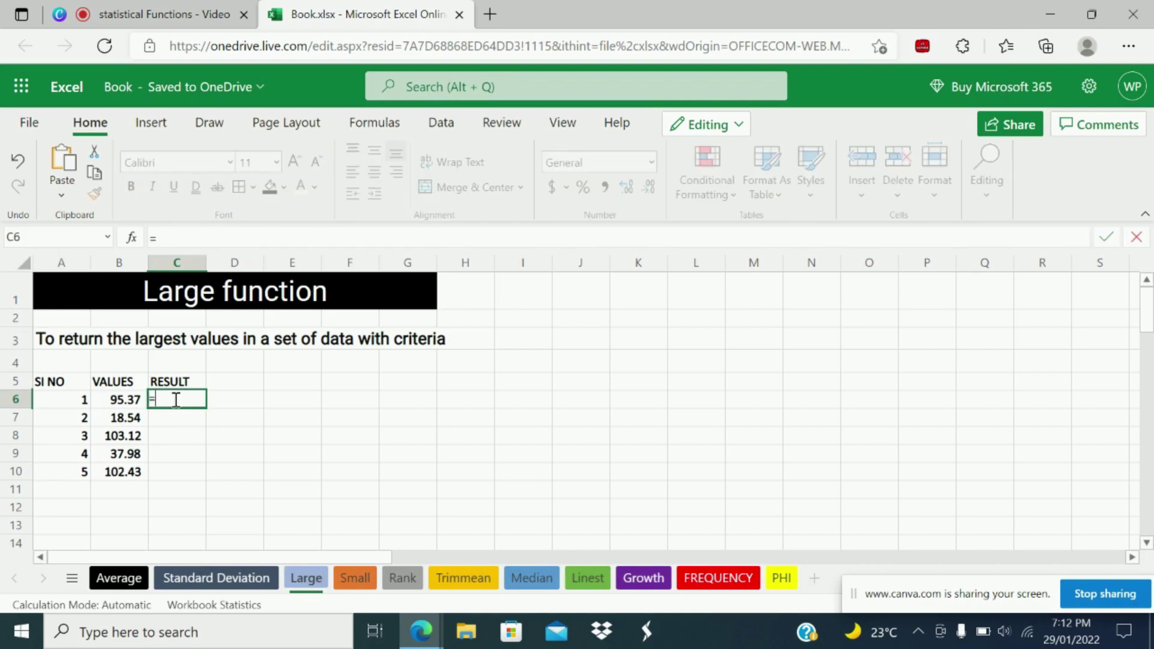
{"action": "type", "text": "larg"}
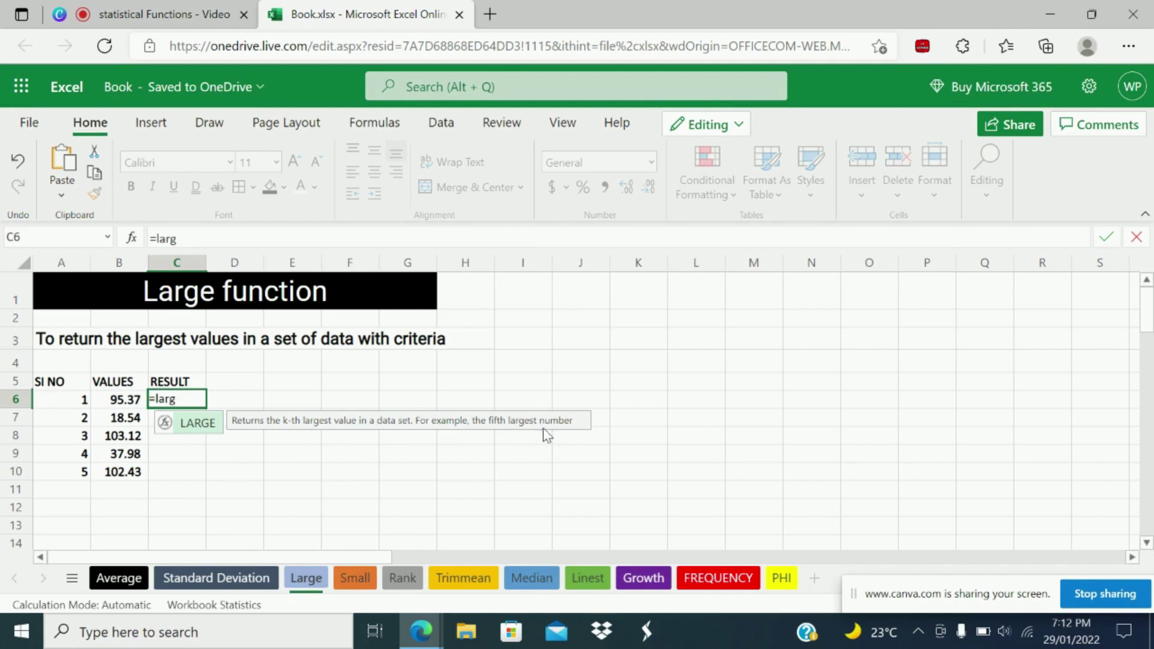
{"action": "double_click", "coordinate": [204, 428]}
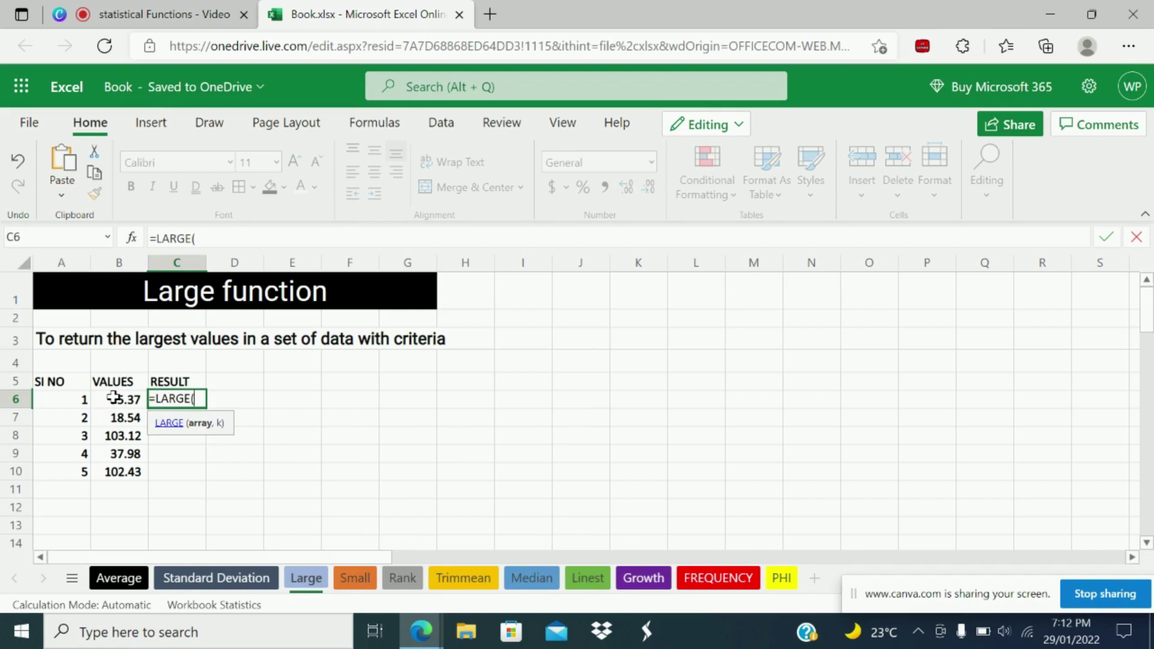
{"action": "left_click_drag", "start_coordinate": [113, 397], "coordinate": [117, 463]}
{"action": "type", "text": ","}
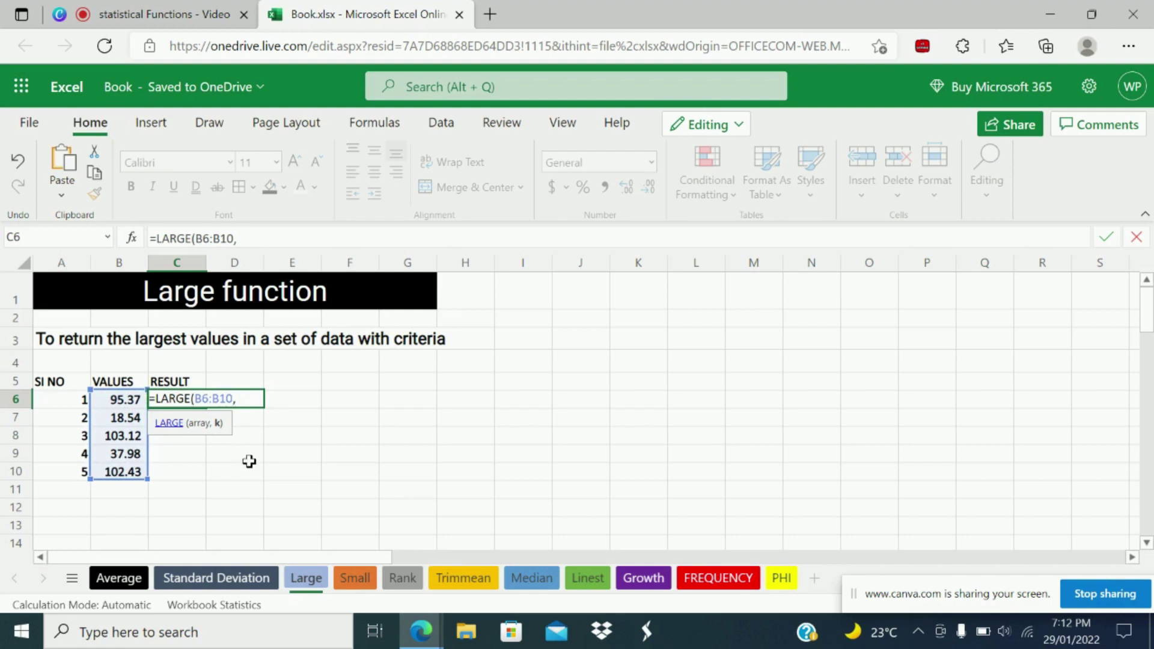
{"action": "type", "text": "3)"}
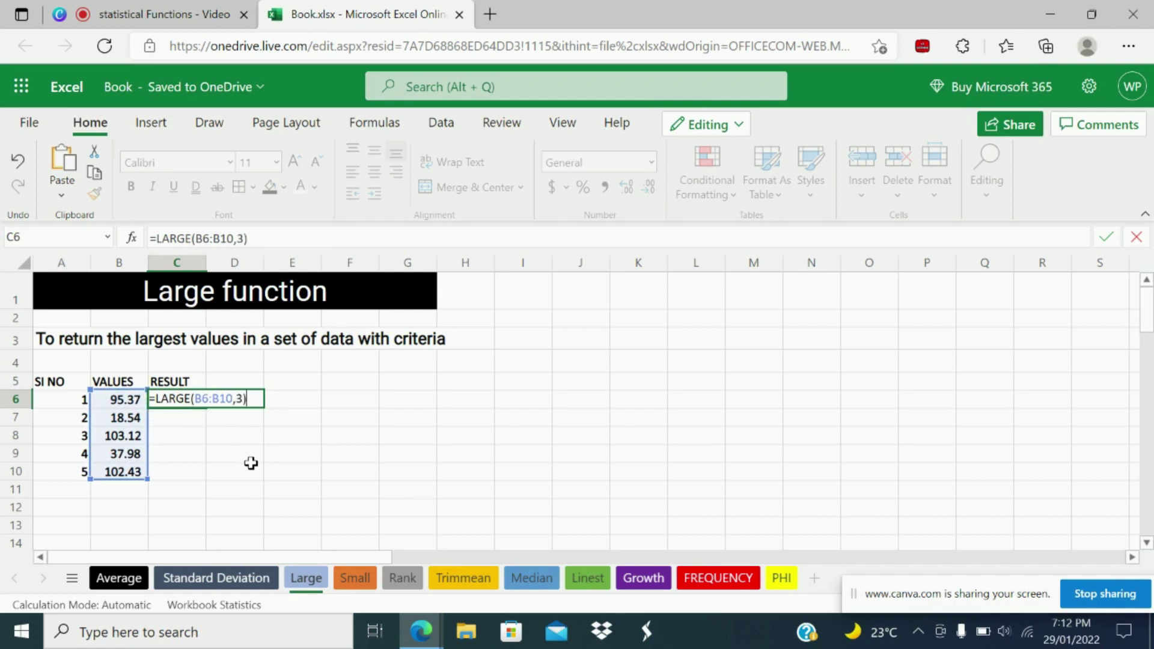
{"action": "key", "text": "Return"}
{"action": "left_click", "coordinate": [175, 399]}
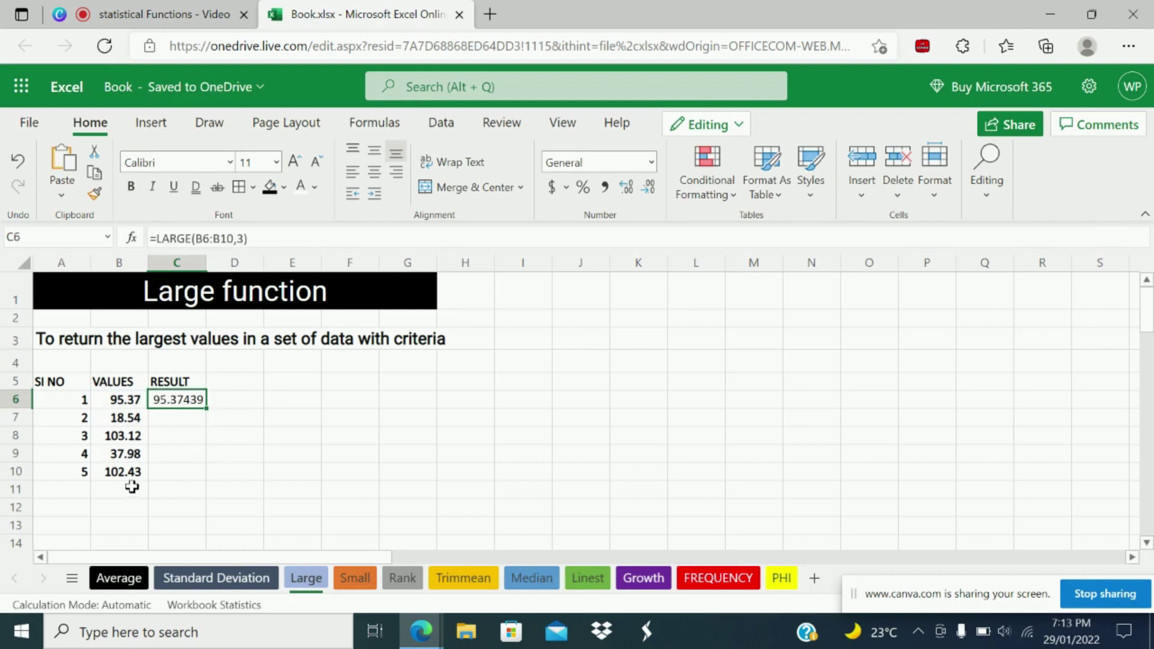
Change the k argument of the LARGE formula in C6 to 4, comparing the results with the values in B6:B10
{"action": "left_click_drag", "start_coordinate": [126, 401], "coordinate": [128, 472]}
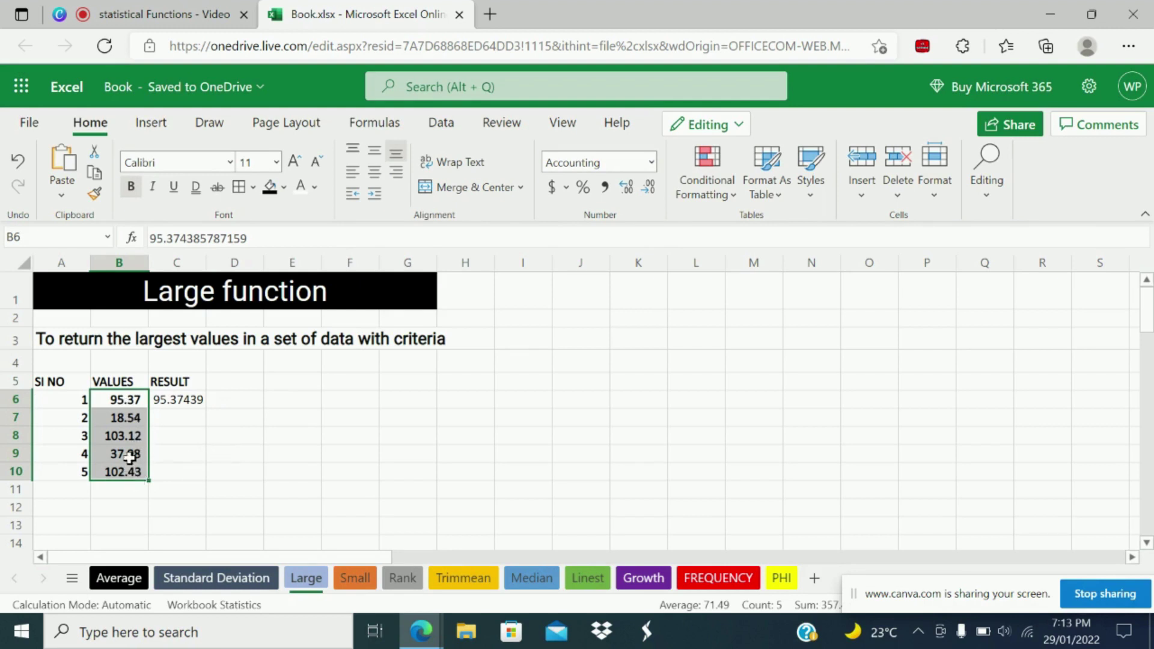
{"action": "left_click", "coordinate": [125, 438]}
{"action": "left_click", "coordinate": [129, 473]}
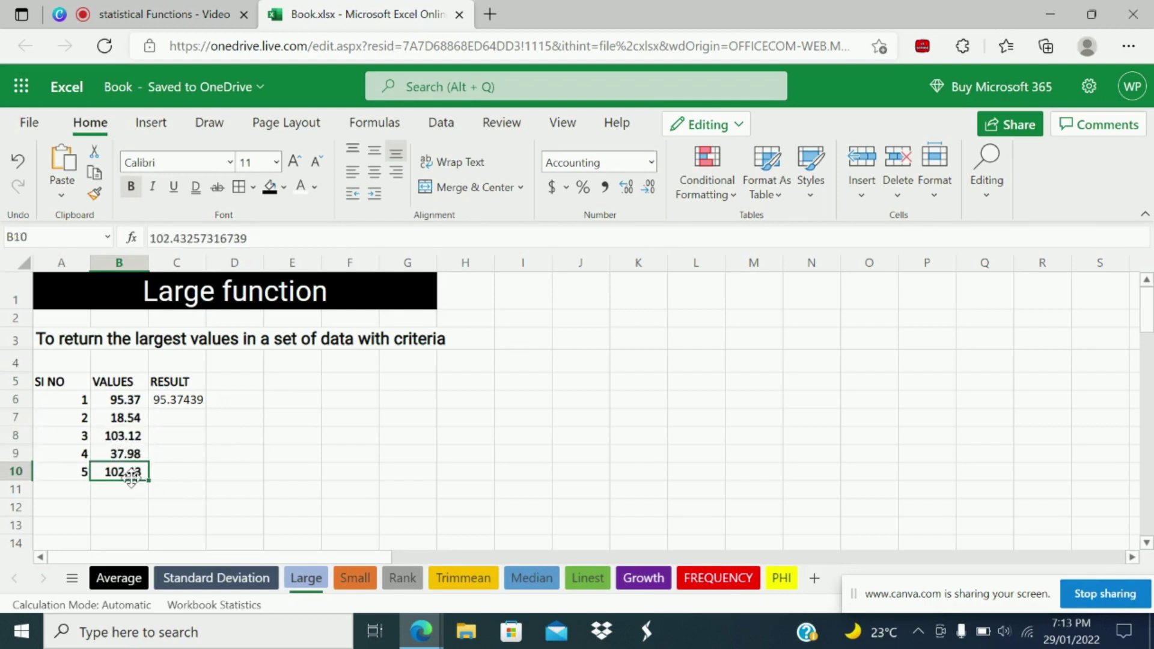
{"action": "left_click", "coordinate": [126, 398]}
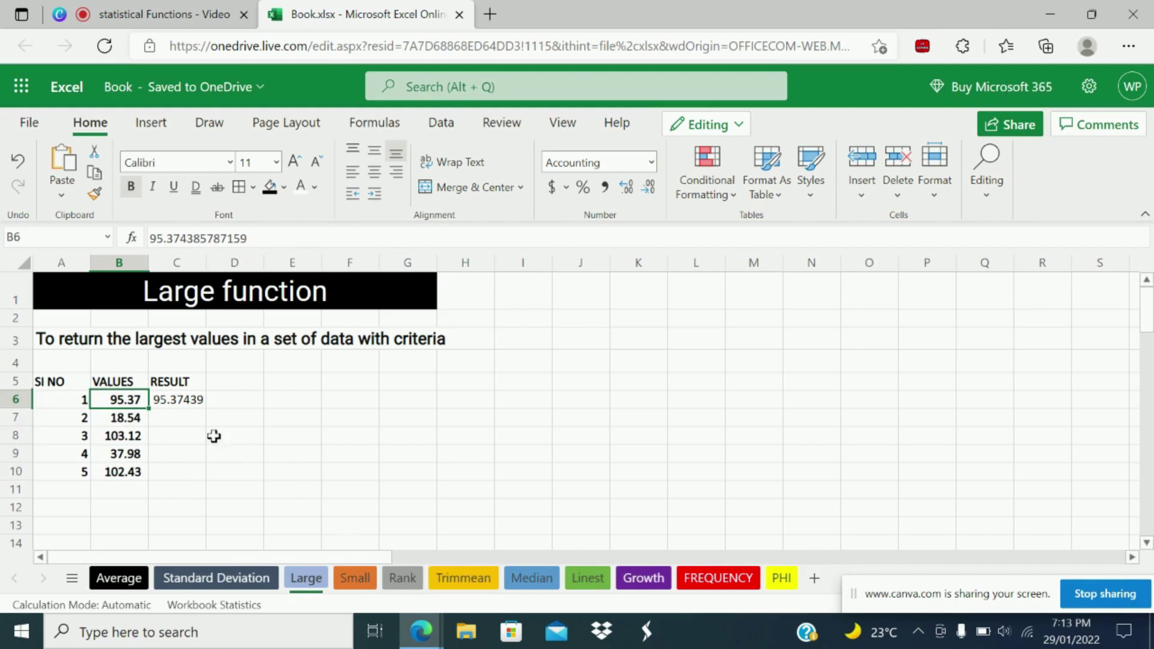
{"action": "left_click", "coordinate": [170, 403]}
{"action": "left_click", "coordinate": [239, 243]}
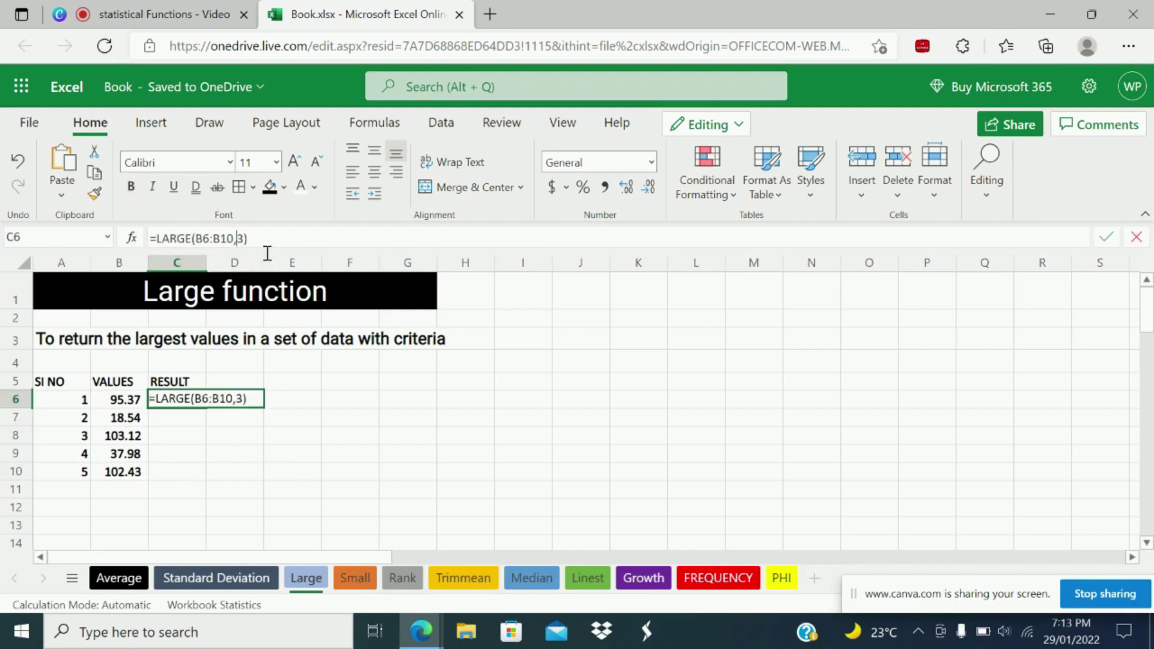
{"action": "key", "text": "BackSpace"}
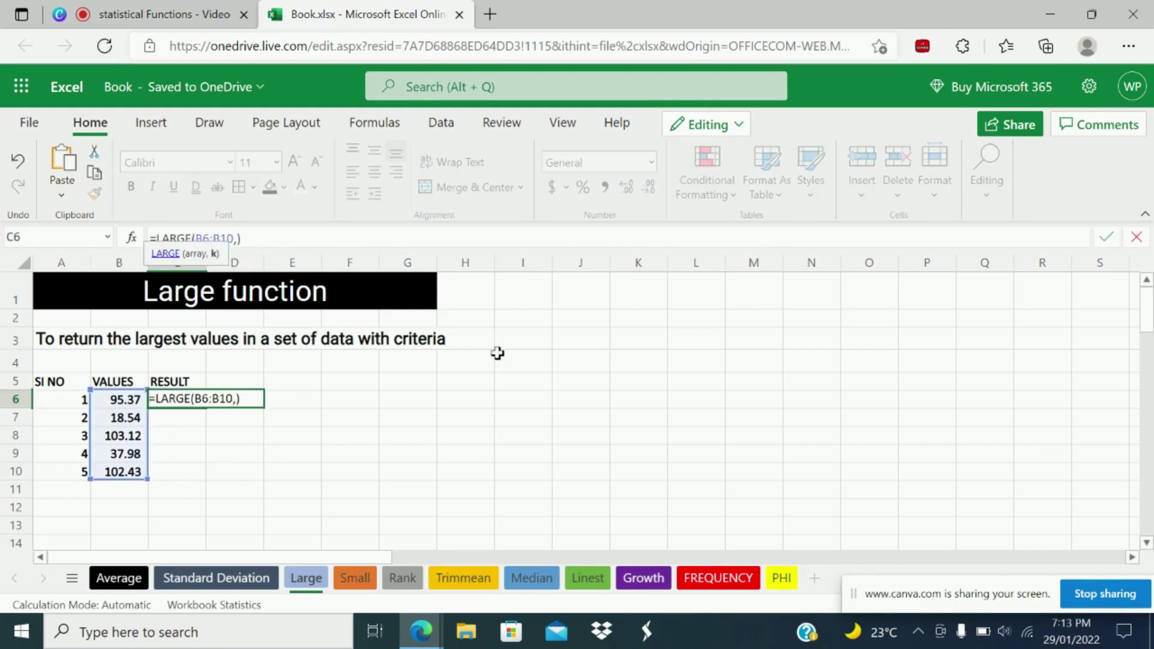
{"action": "type", "text": "4"}
{"action": "key", "text": "Return"}
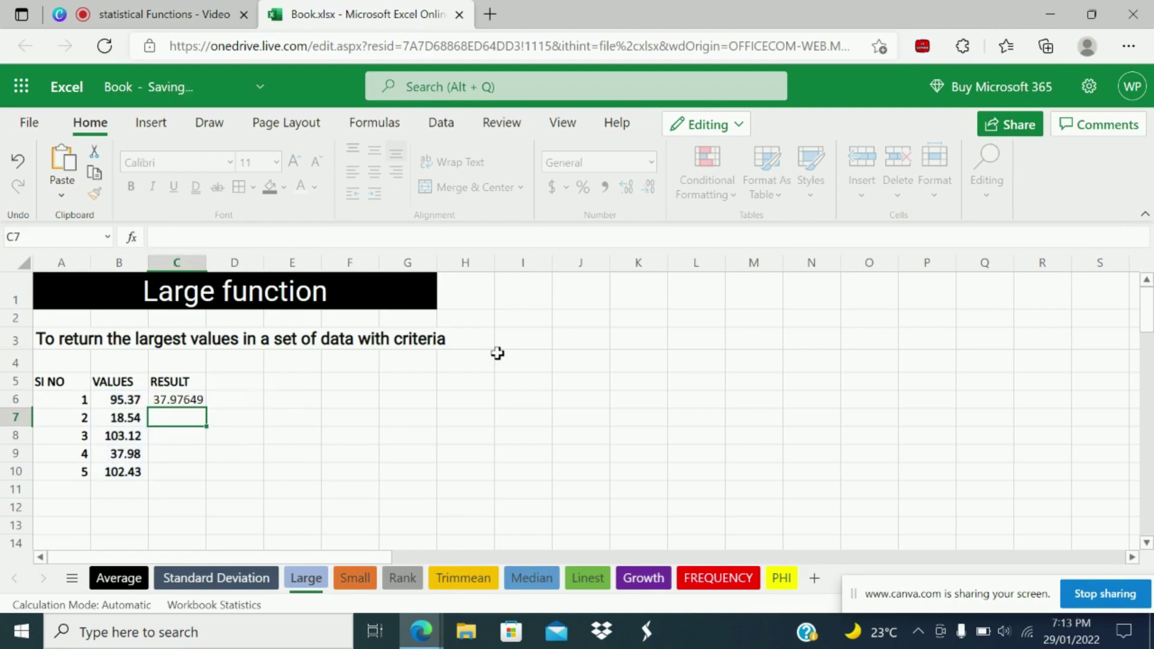
{"action": "left_click", "coordinate": [127, 455]}
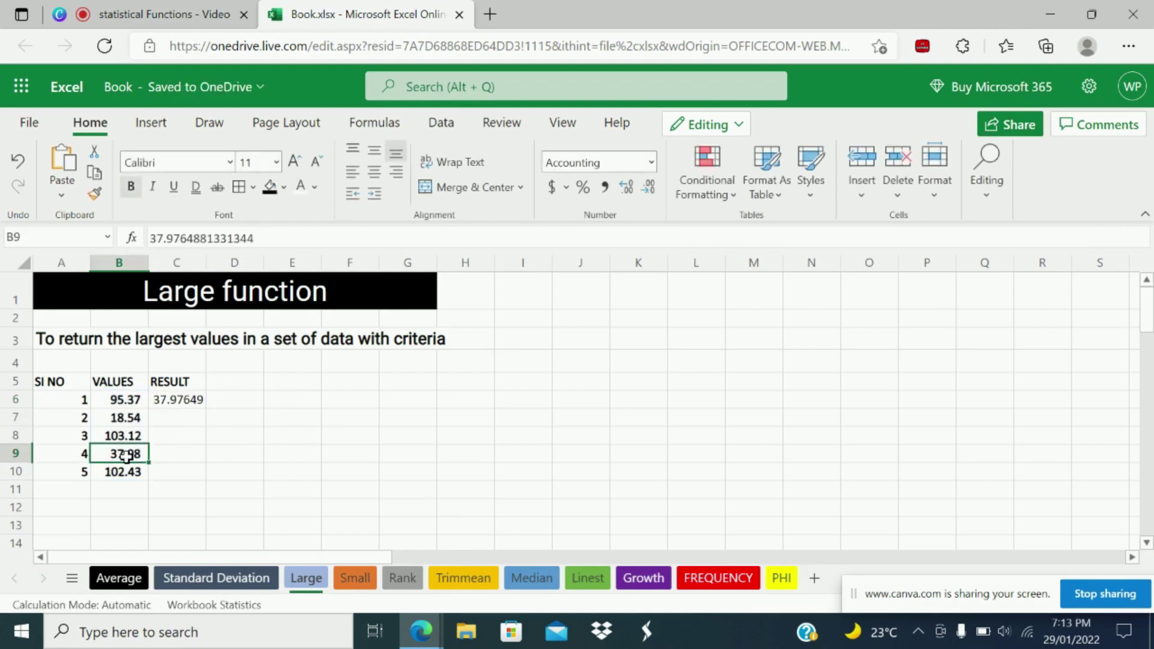
{"action": "left_click", "coordinate": [127, 418]}
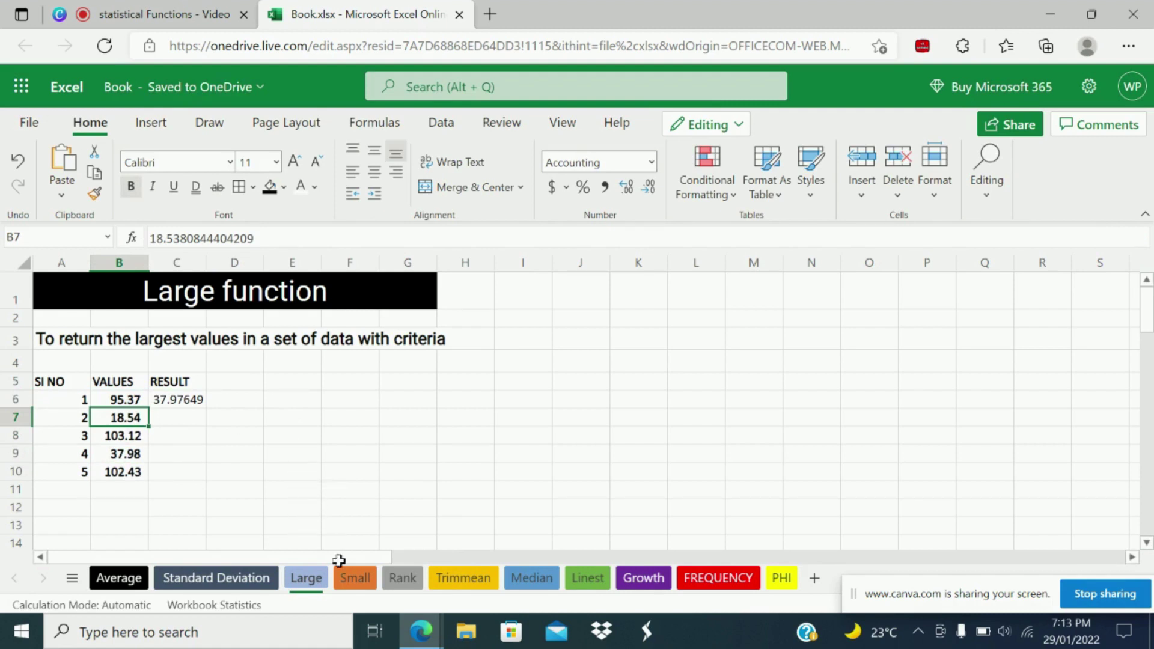
On the Small sheet, enter the formula =SMALL(B6:B10,4) in cell C6 under RESULT
{"action": "left_click", "coordinate": [353, 578]}
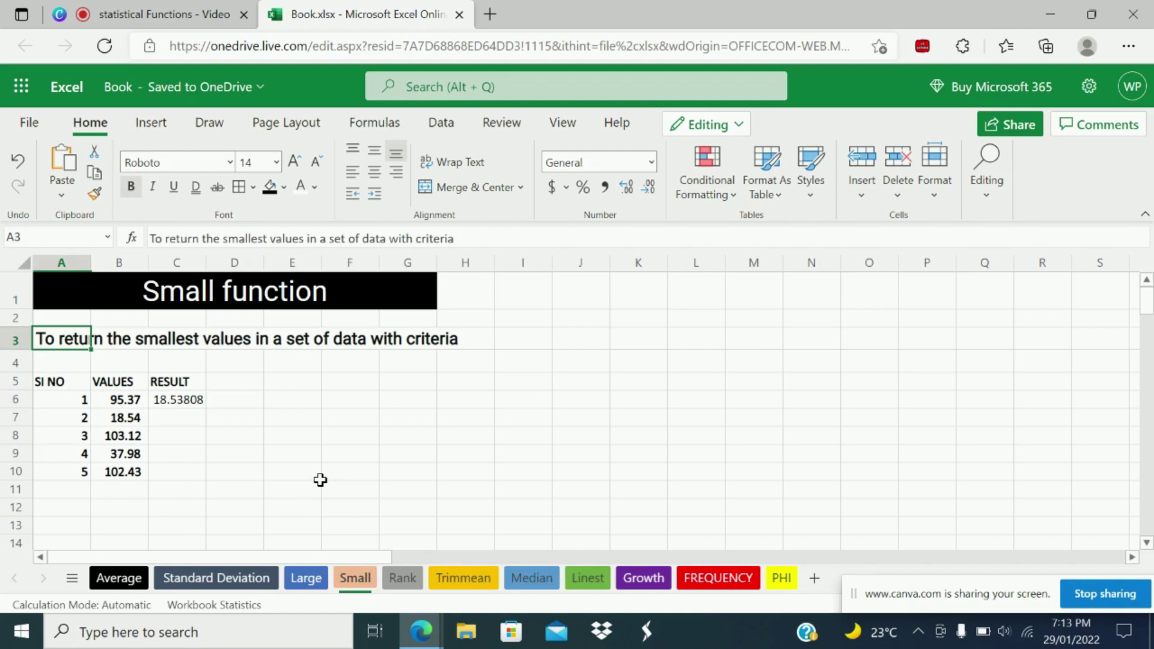
{"action": "left_click", "coordinate": [172, 402]}
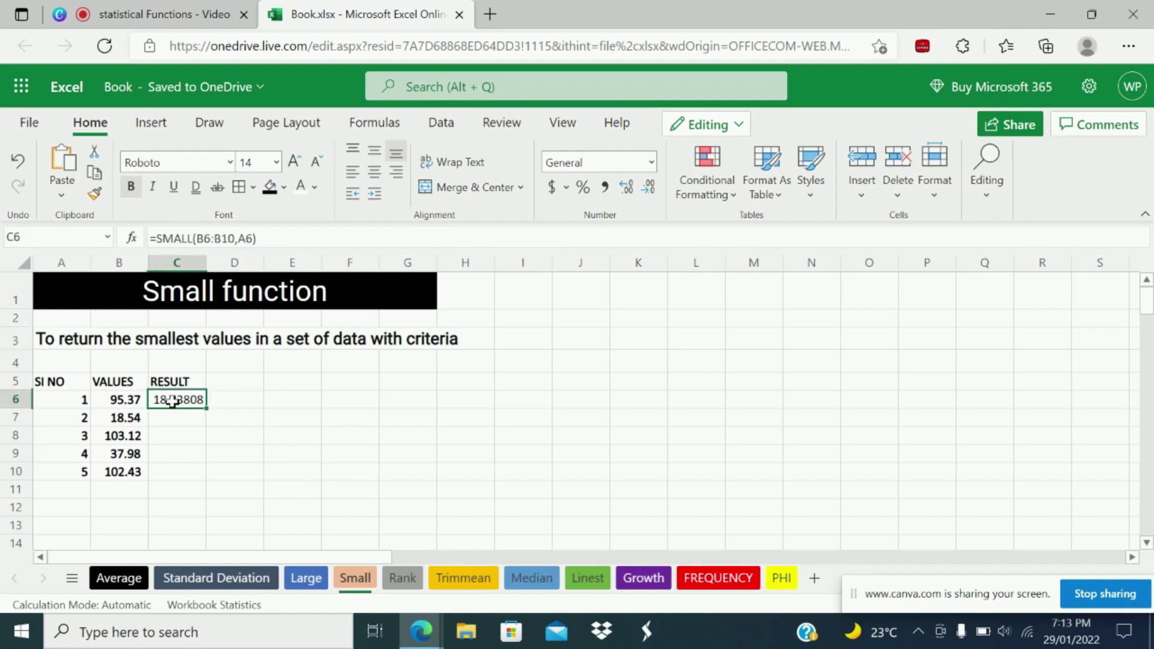
{"action": "type", "text": "=sma"}
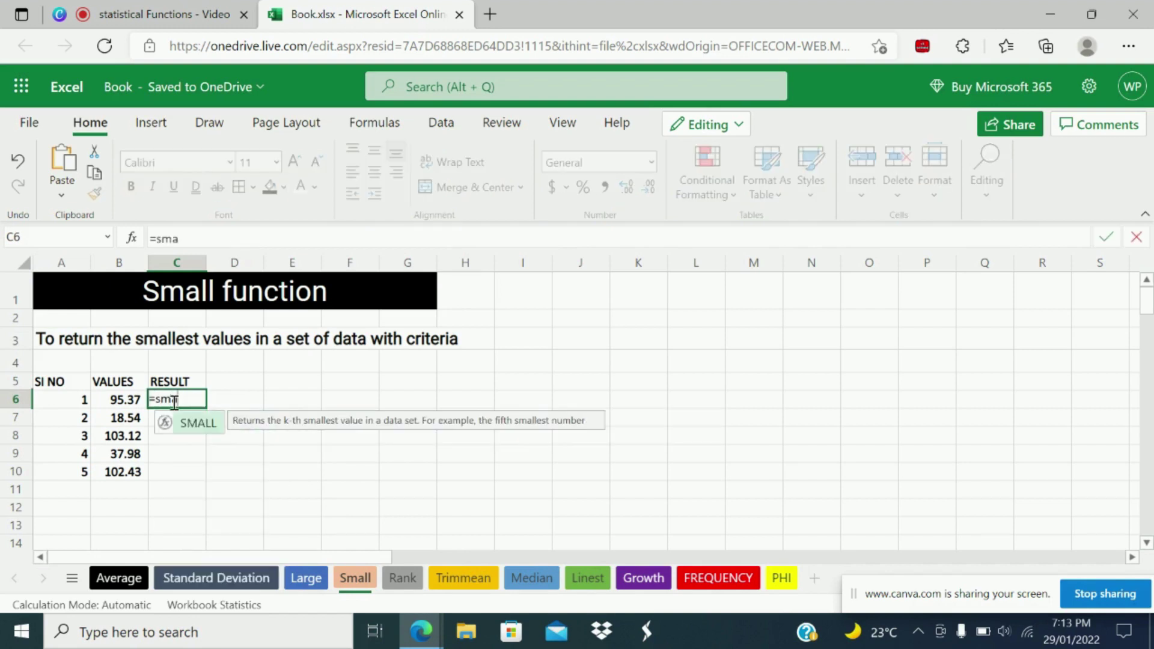
{"action": "left_click", "coordinate": [195, 424]}
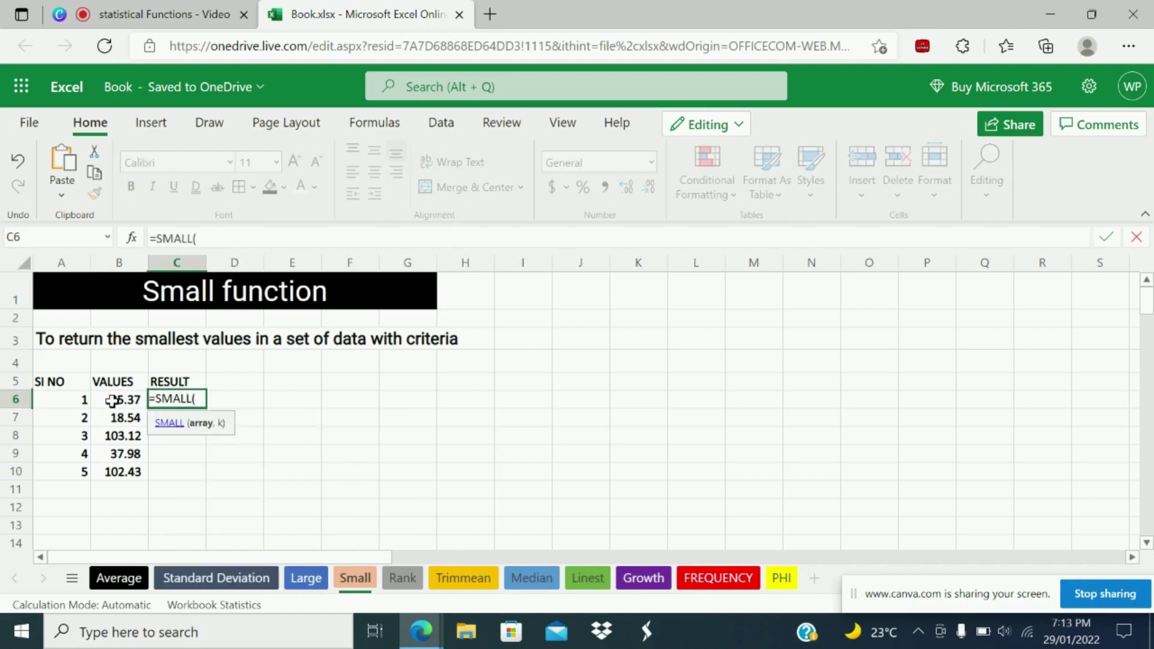
{"action": "left_click", "coordinate": [115, 405]}
{"action": "left_click_drag", "start_coordinate": [114, 406], "coordinate": [116, 471]}
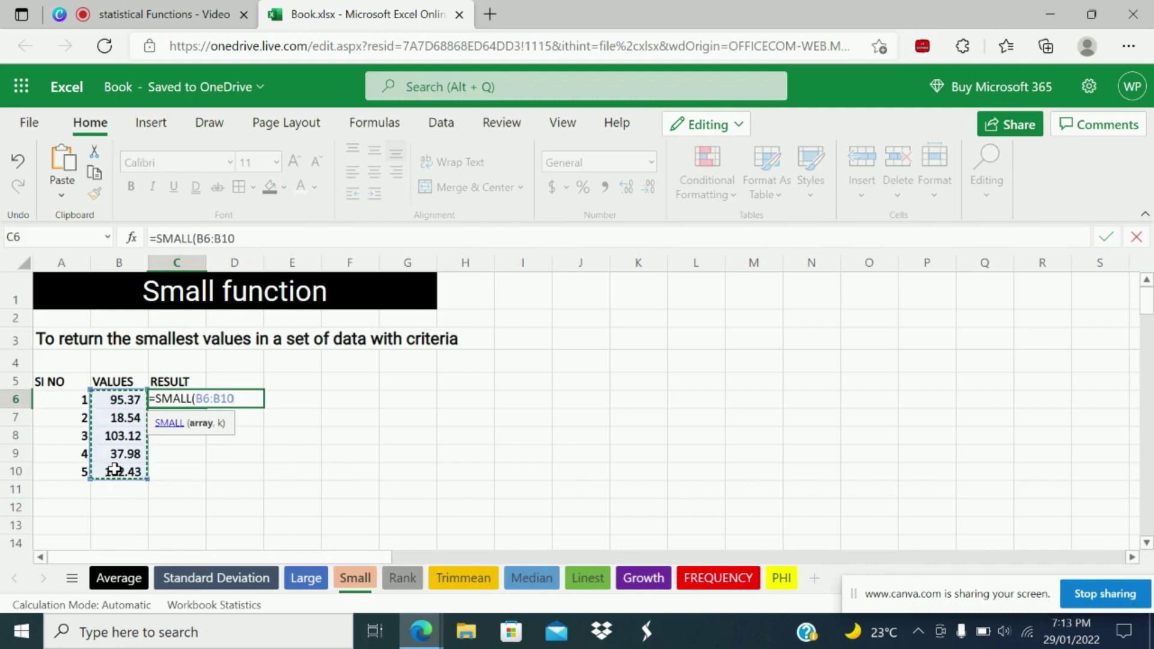
{"action": "type", "text": ","}
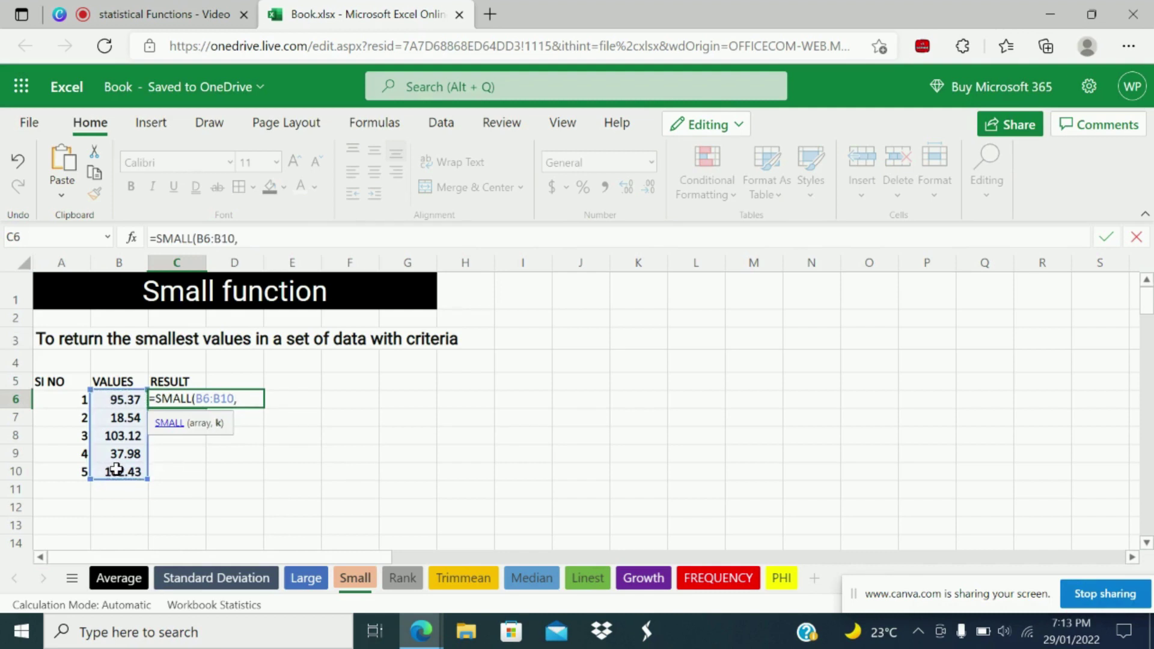
{"action": "type", "text": "4)"}
{"action": "key", "text": "Return"}
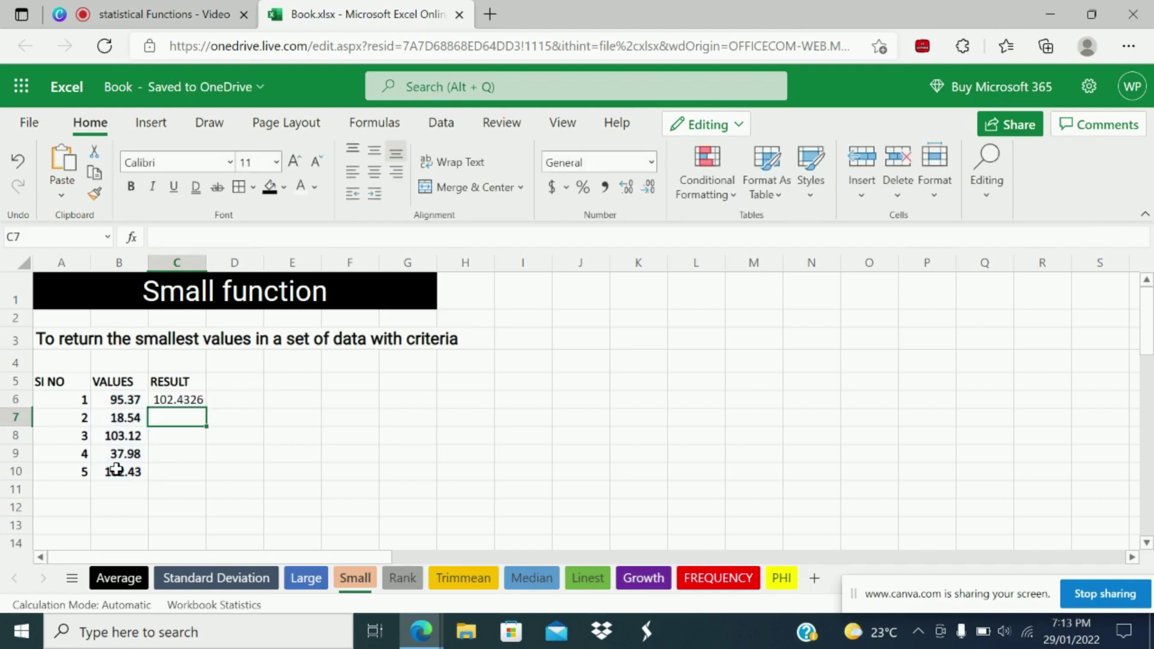
Check the SMALL formula in C6 and compare its result with the values in B6:B10
{"action": "left_click", "coordinate": [178, 397]}
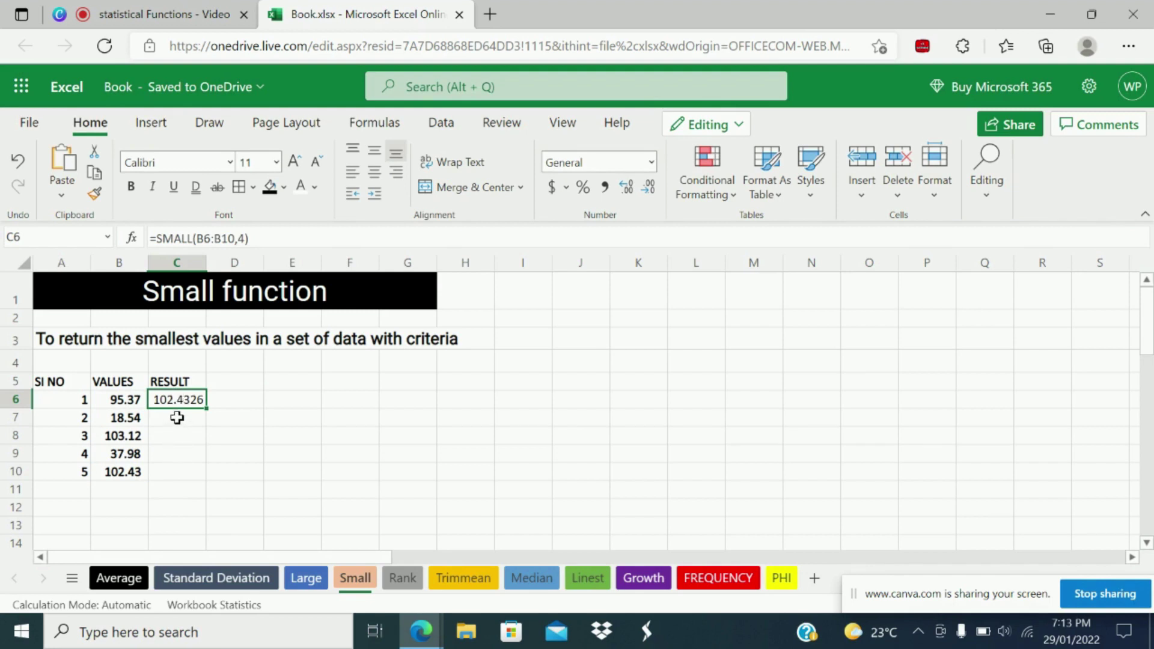
{"action": "double_click", "coordinate": [172, 399]}
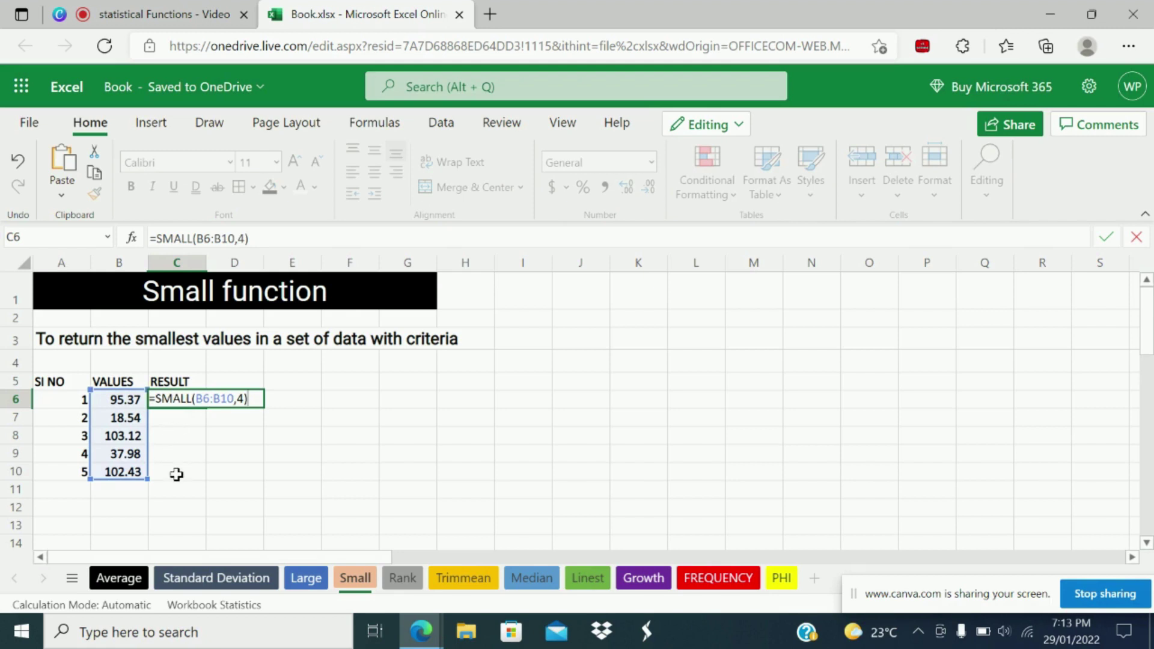
{"action": "key", "text": "Return"}
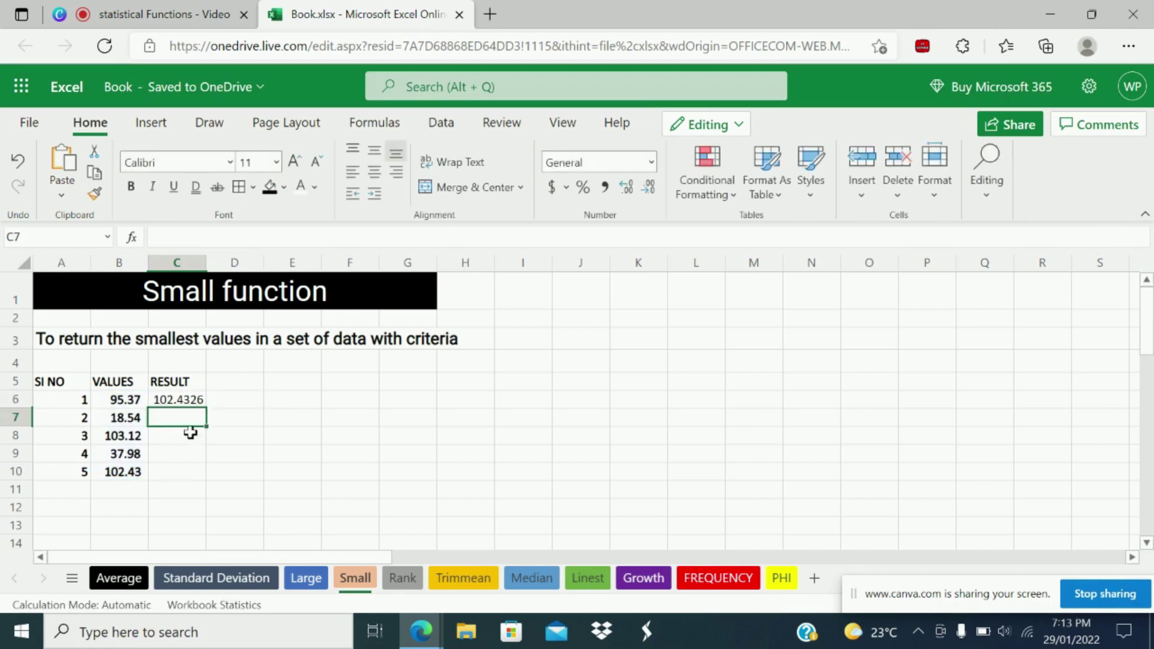
{"action": "left_click", "coordinate": [189, 398]}
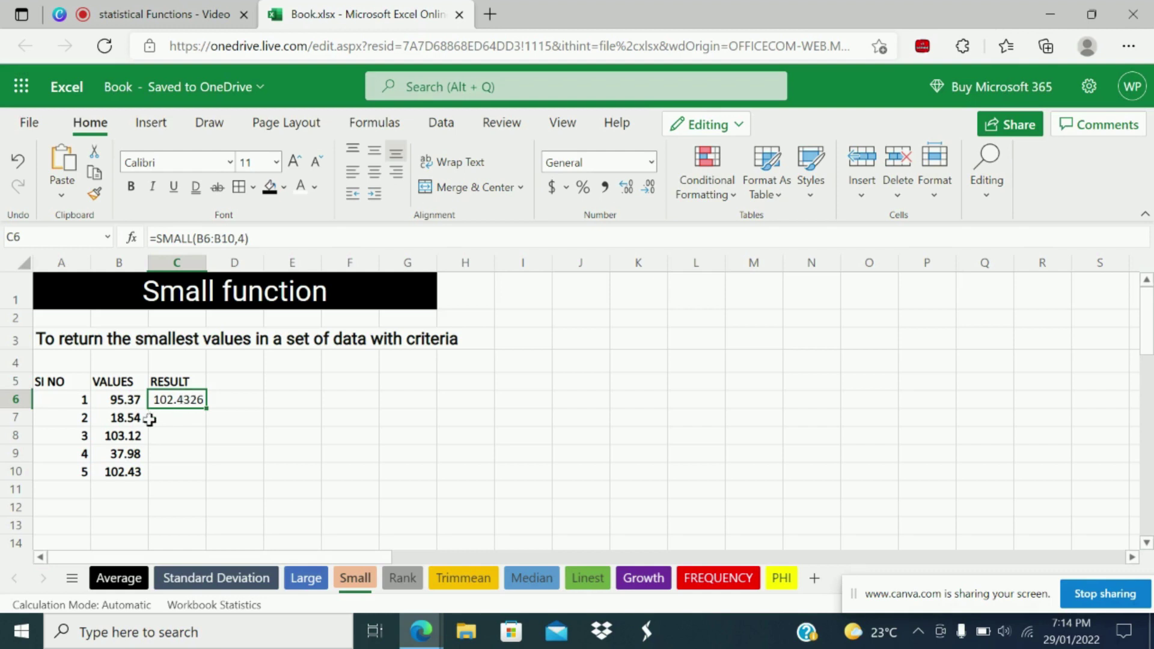
{"action": "left_click", "coordinate": [126, 419]}
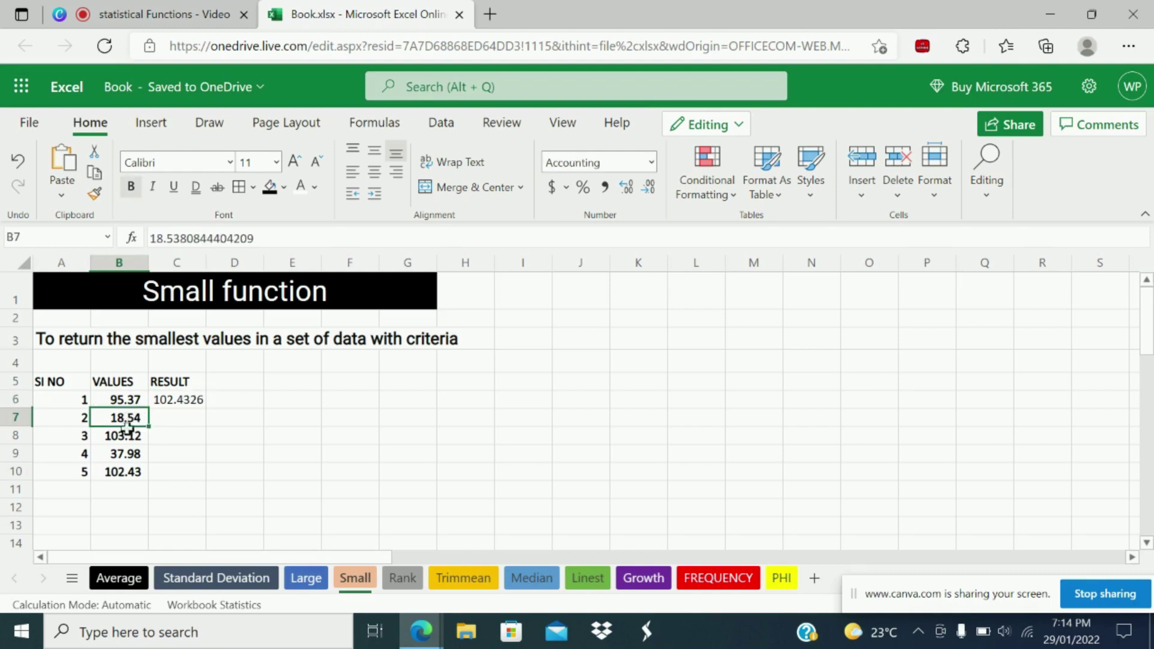
{"action": "left_click", "coordinate": [121, 449]}
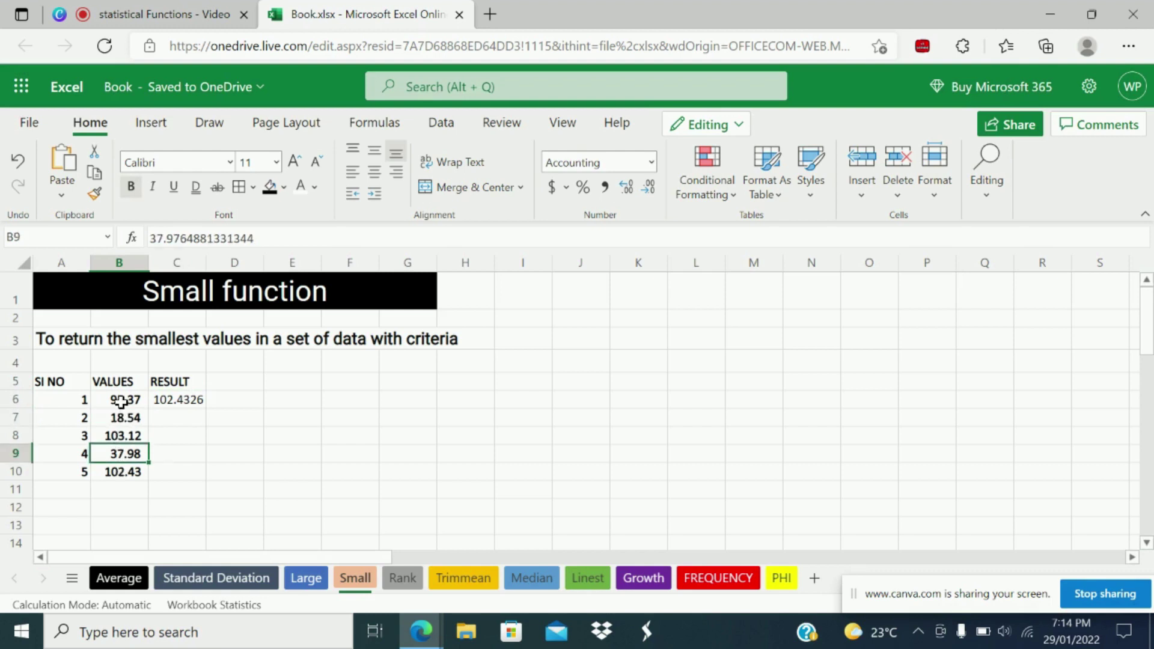
{"action": "left_click", "coordinate": [121, 400]}
{"action": "left_click", "coordinate": [169, 401]}
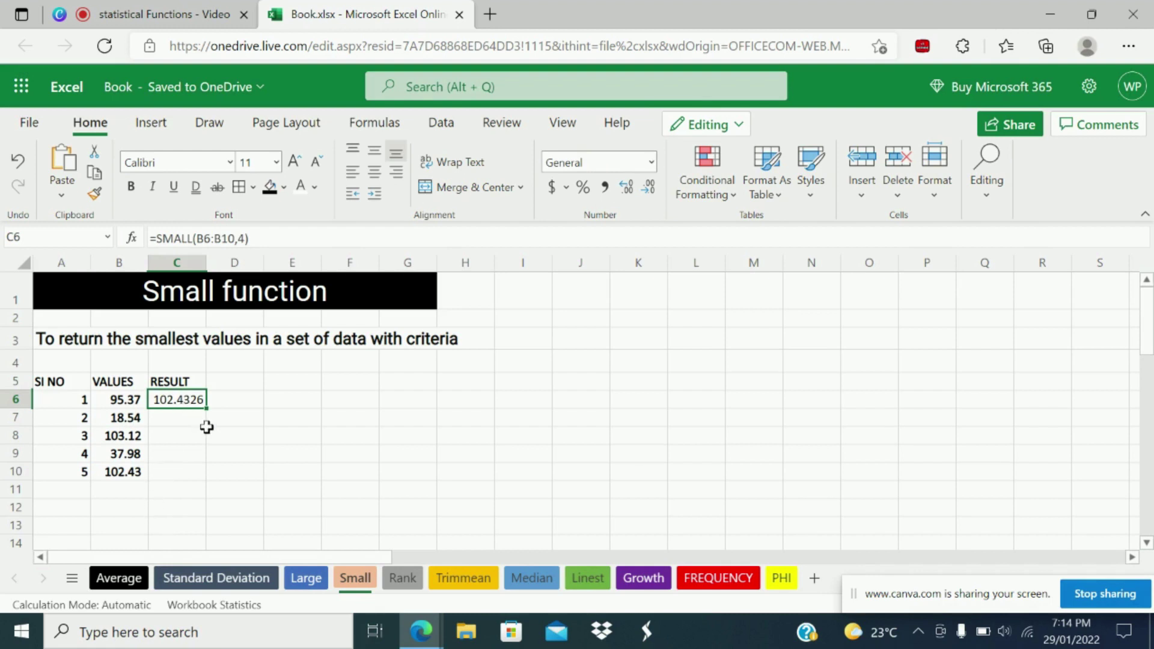
On the Rank sheet, start a RANK.EQ formula in cell C6 under RESULT
{"action": "left_click", "coordinate": [389, 577]}
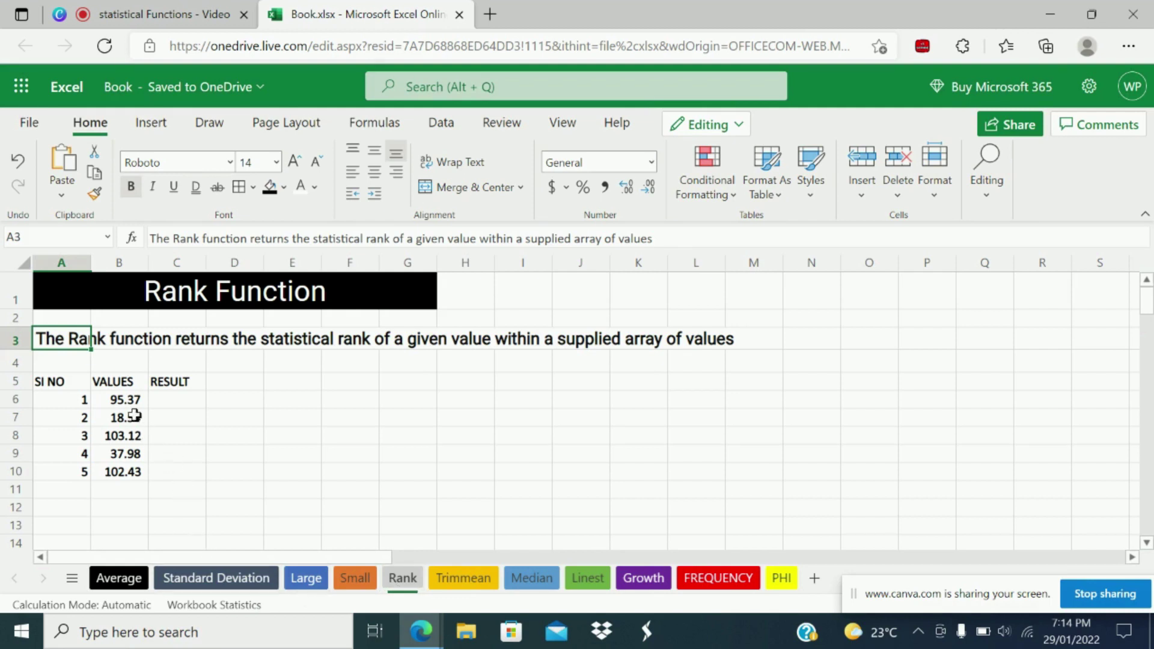
{"action": "left_click_drag", "start_coordinate": [124, 399], "coordinate": [126, 466]}
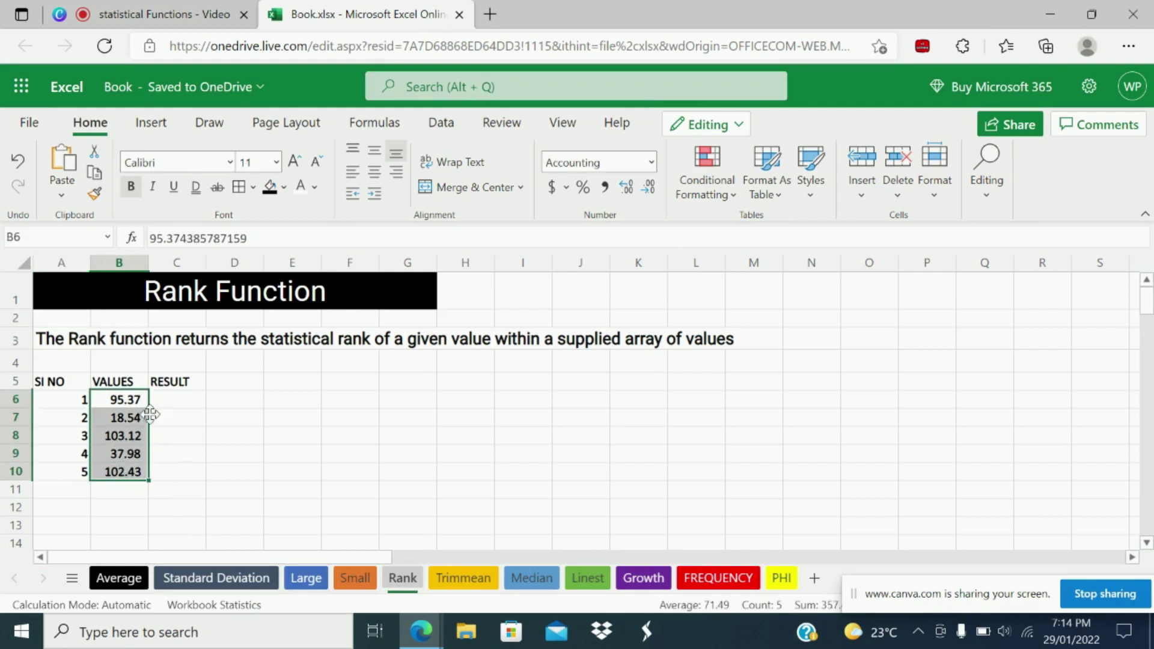
{"action": "left_click", "coordinate": [173, 397]}
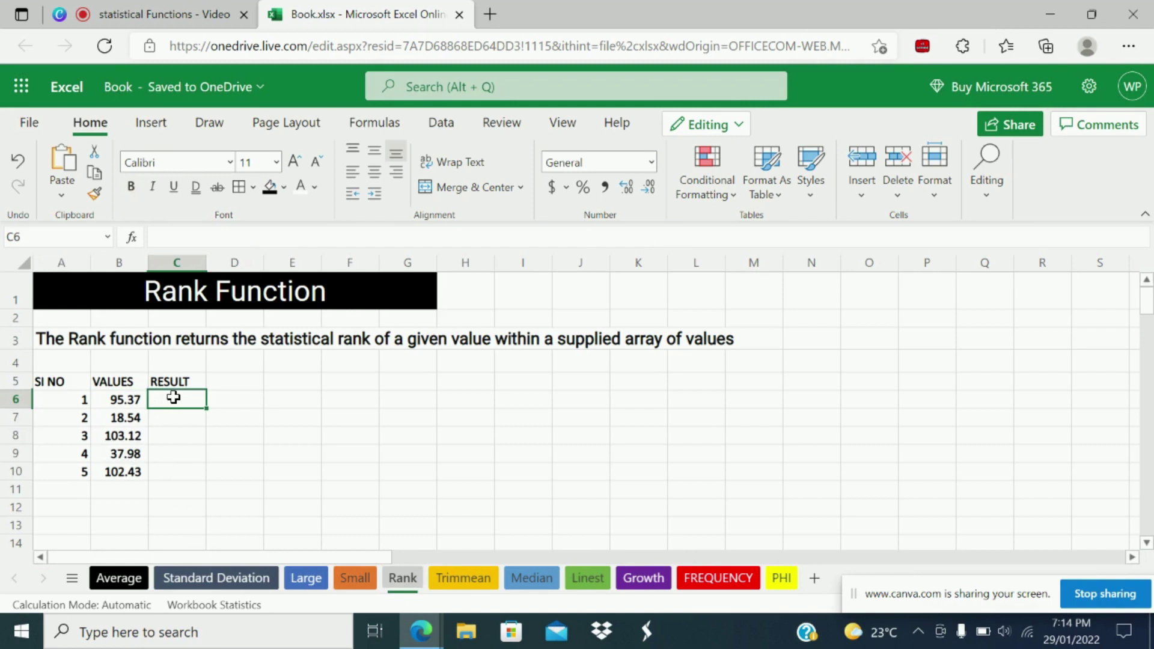
{"action": "type", "text": "=ran"}
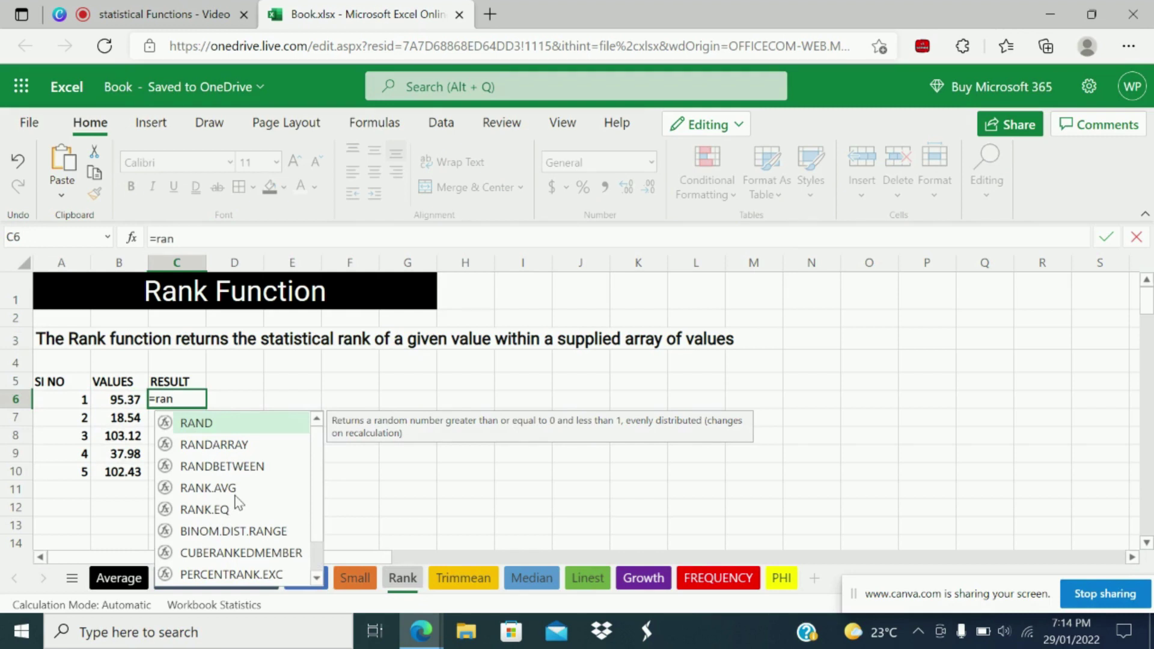
{"action": "key", "text": "Down"}
{"action": "key", "text": "Down"}
{"action": "key", "text": "Down"}
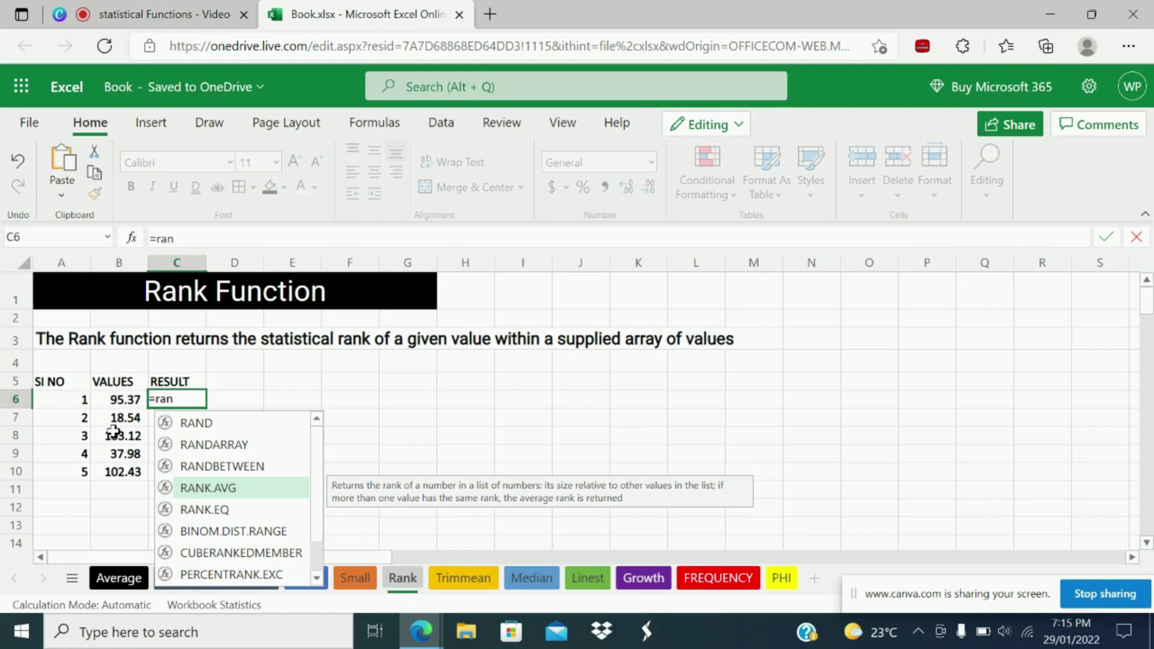
{"action": "left_click", "coordinate": [194, 515]}
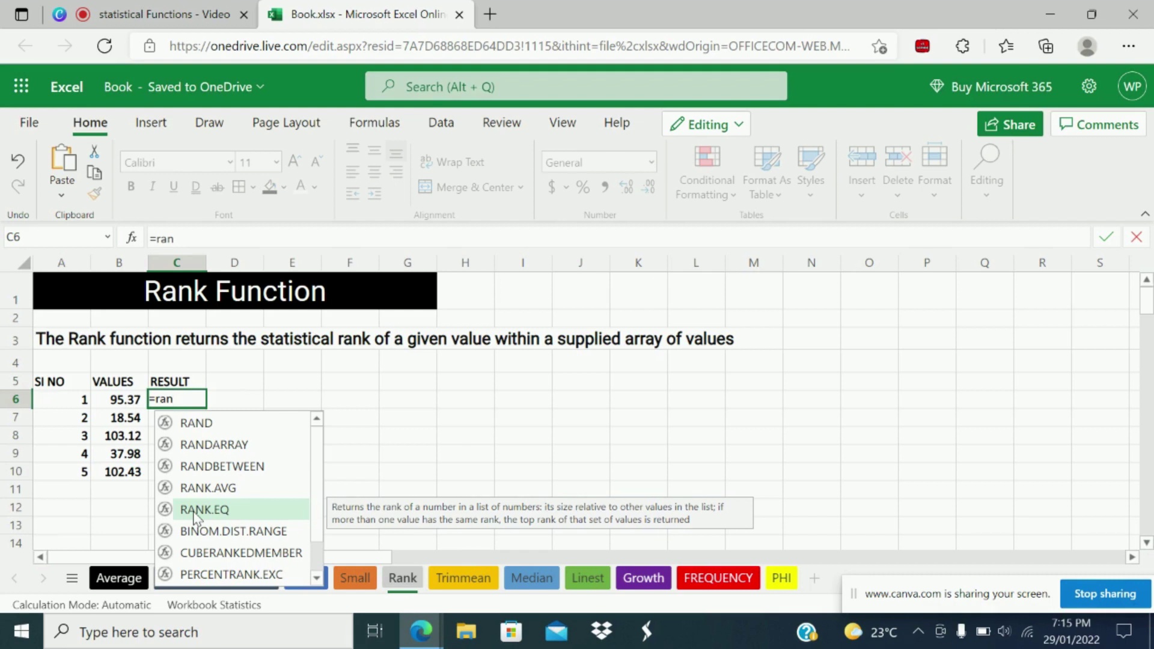
{"action": "double_click", "coordinate": [195, 510]}
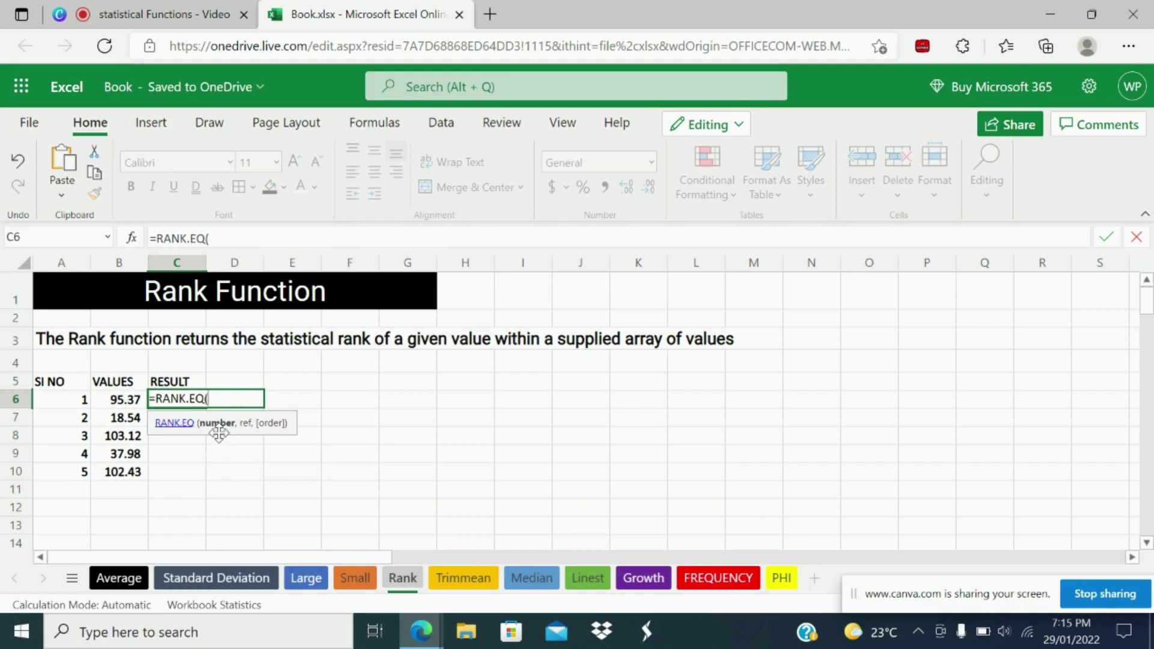
Complete the RANK.EQ formula with number B7, reference range B6:B10 and order 0
{"action": "left_click", "coordinate": [130, 416]}
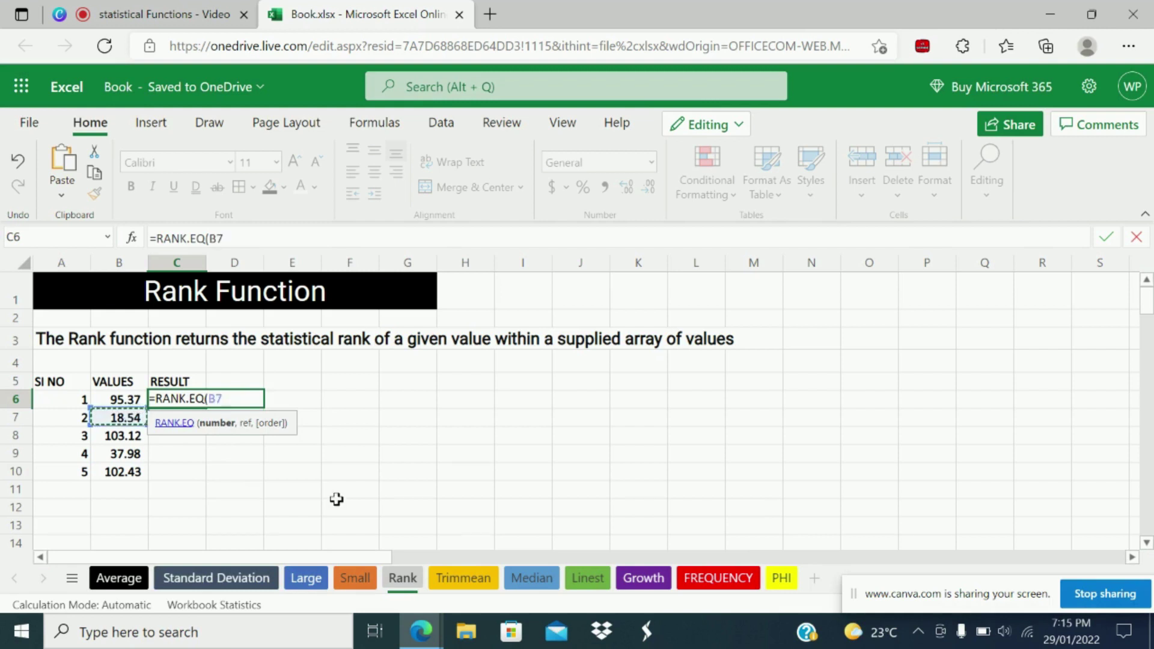
{"action": "type", "text": ","}
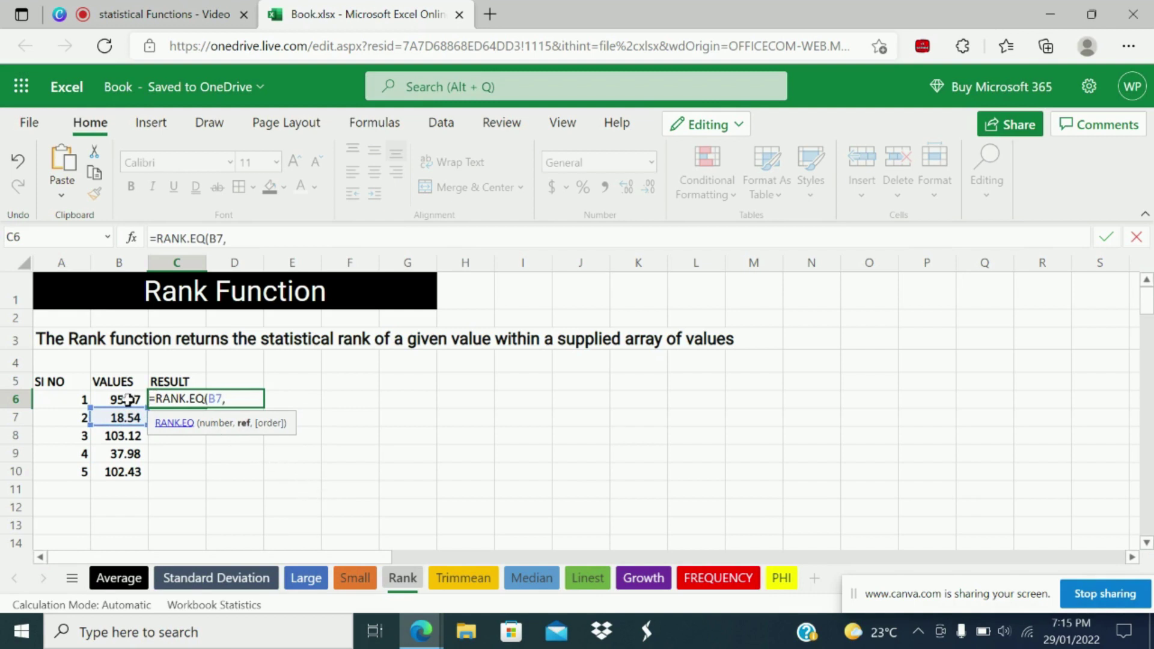
{"action": "left_click_drag", "start_coordinate": [128, 399], "coordinate": [128, 472]}
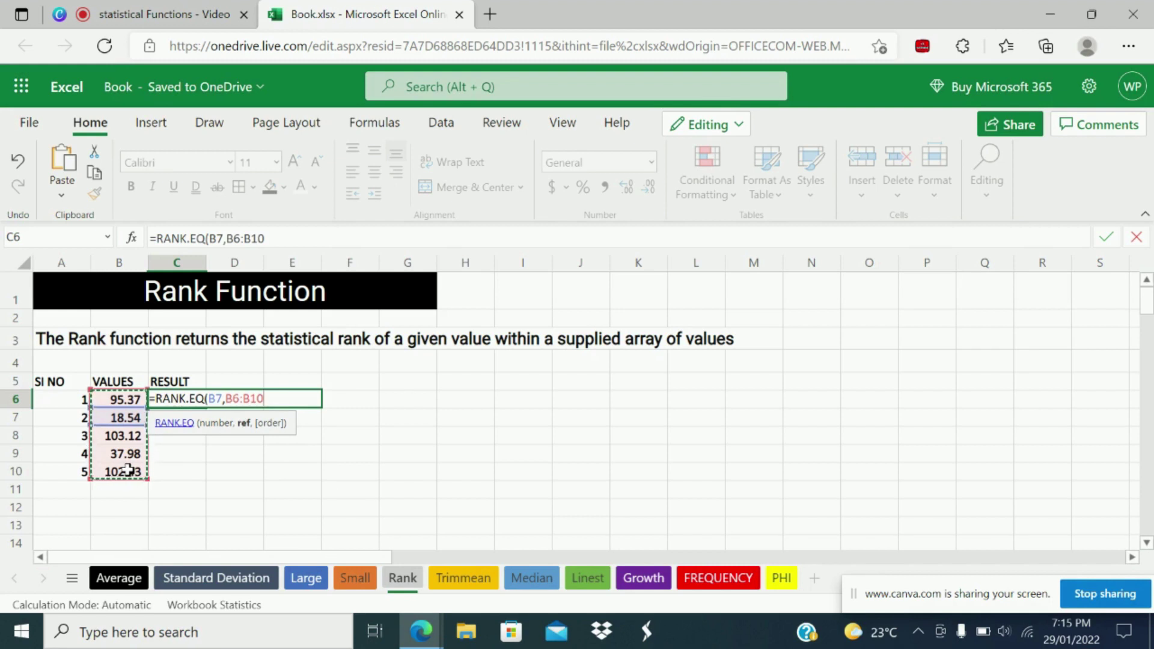
{"action": "type", "text": ","}
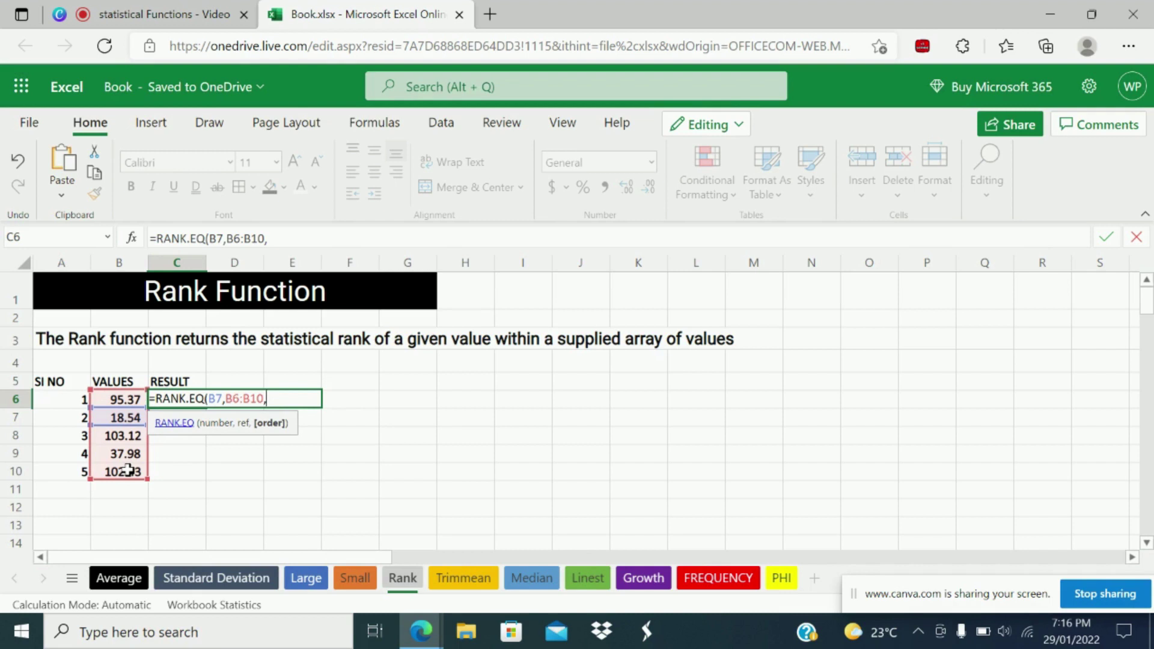
{"action": "type", "text": "0)"}
{"action": "key", "text": "Return"}
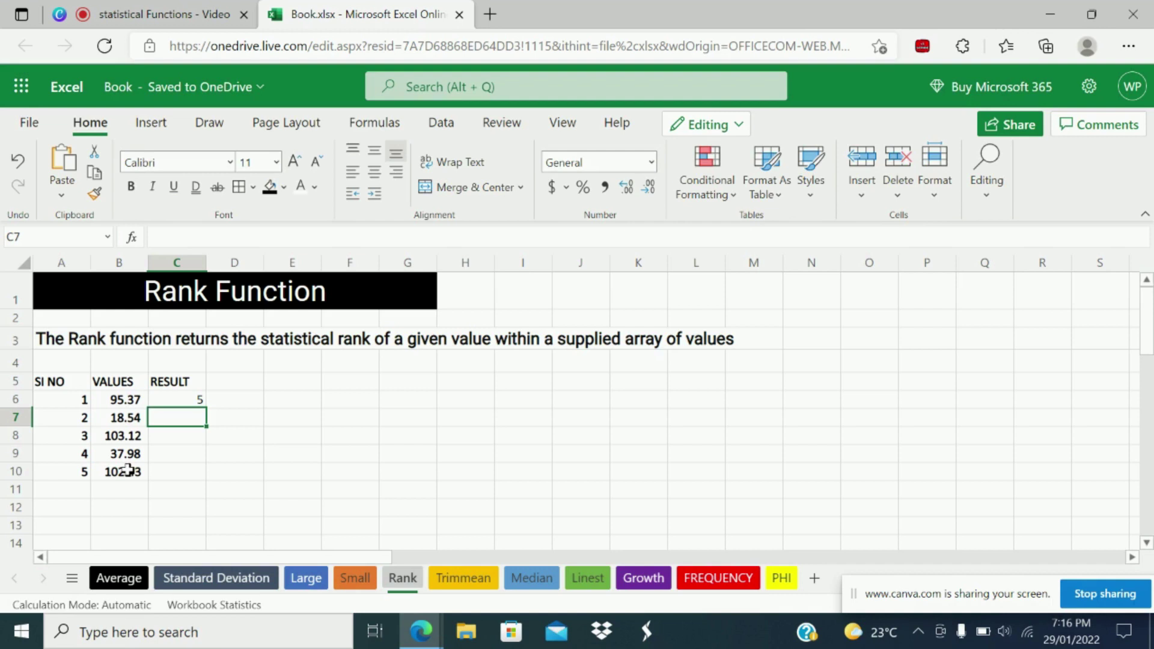
Change the order argument of the RANK.EQ formula in C6 to 1
{"action": "key", "text": "Up"}
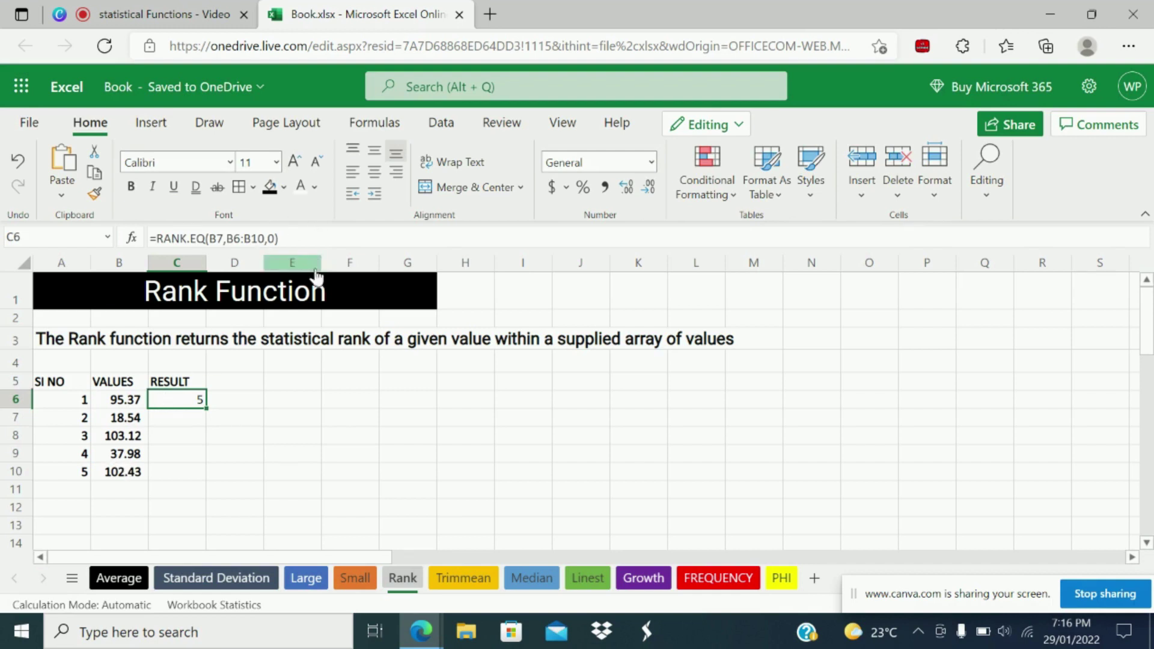
{"action": "double_click", "coordinate": [272, 235]}
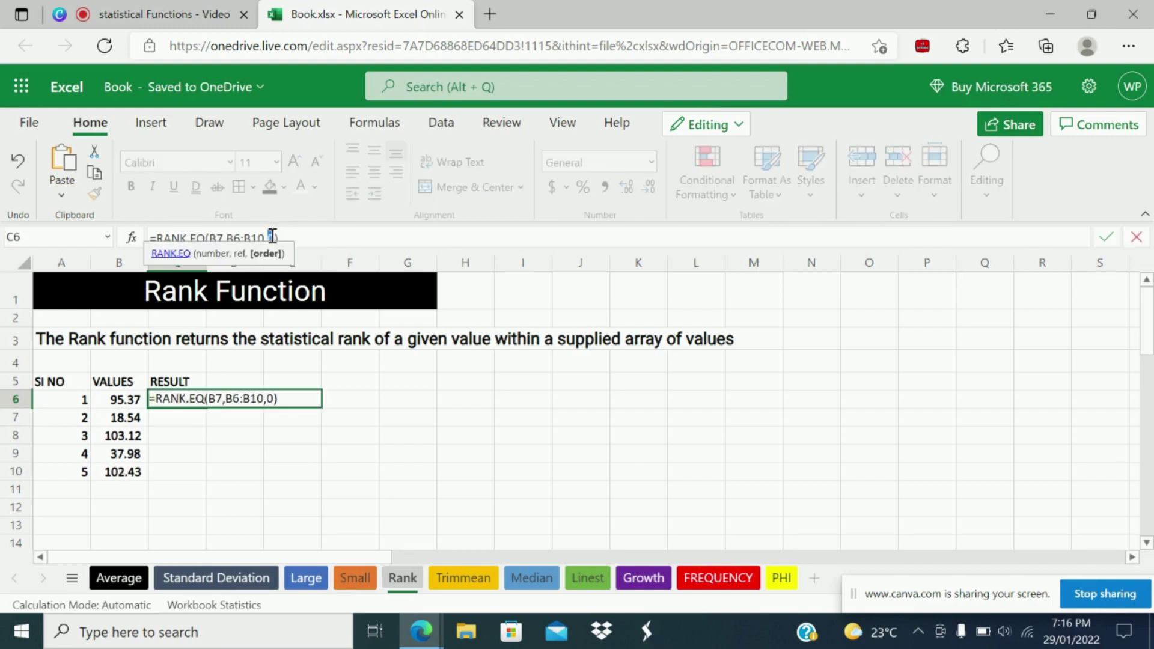
{"action": "type", "text": "1"}
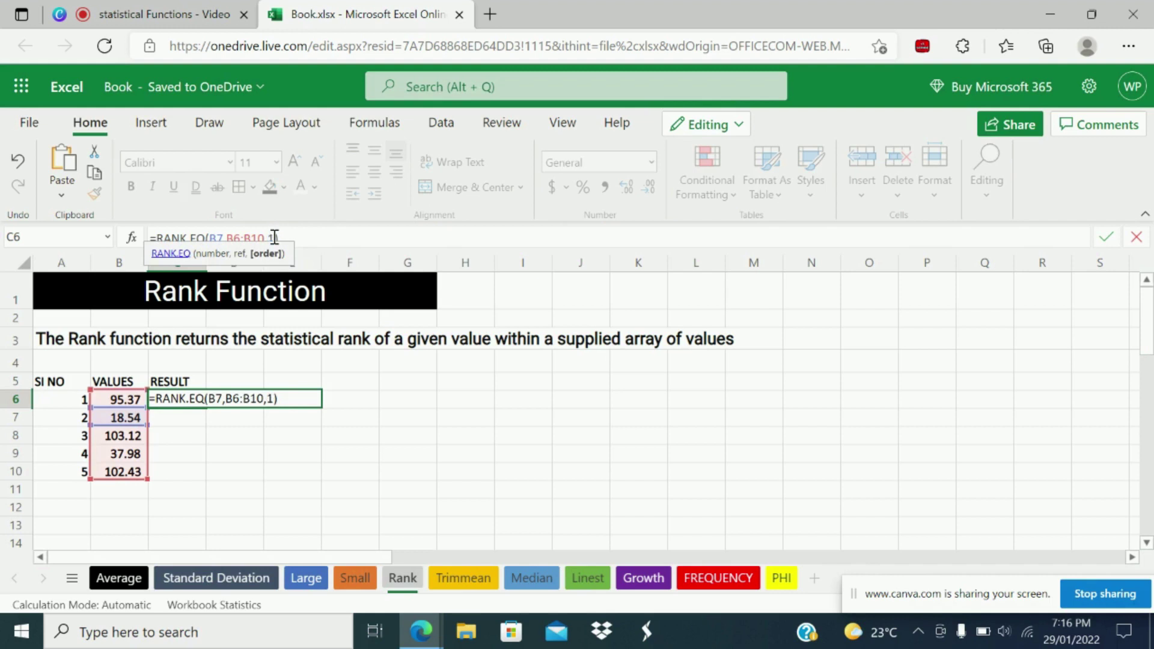
{"action": "key", "text": "Return"}
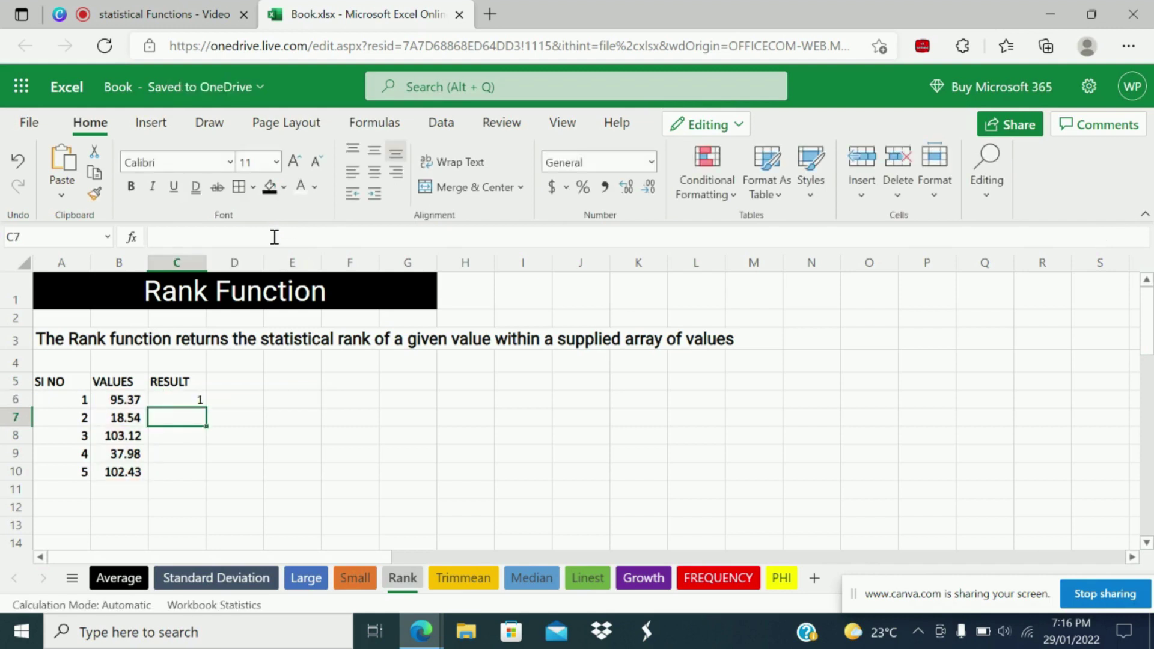
Set the order argument of the RANK.EQ formula in C6 back to 0
{"action": "key", "text": "Up"}
{"action": "left_click", "coordinate": [274, 237]}
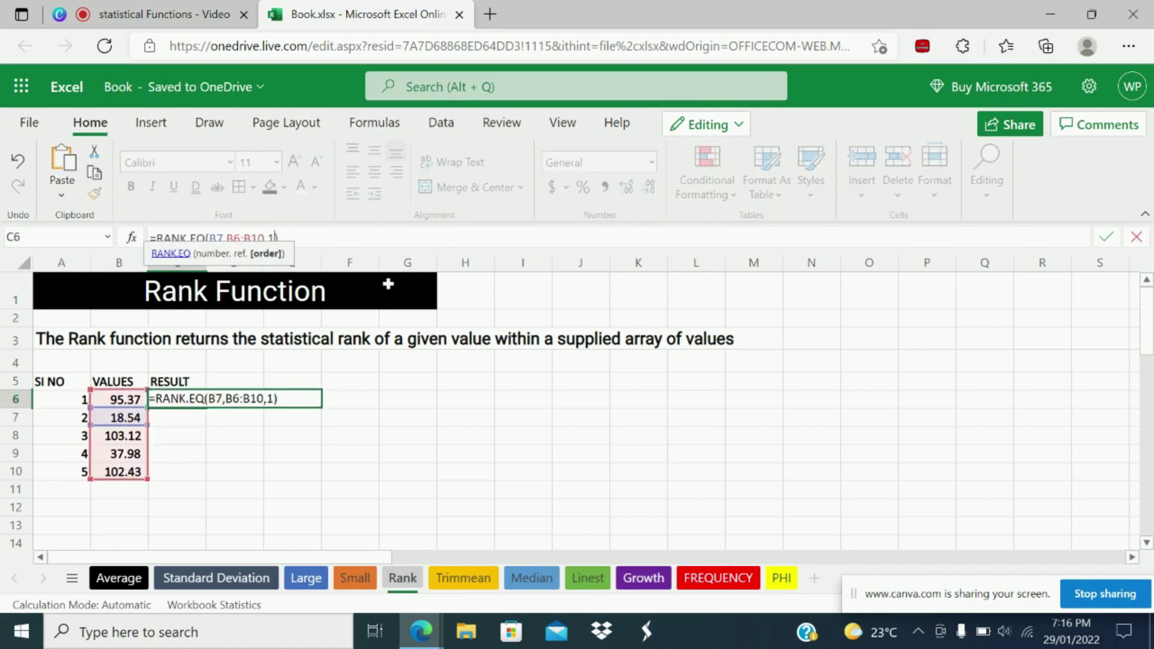
{"action": "key", "text": "BackSpace"}
{"action": "key", "text": "Return"}
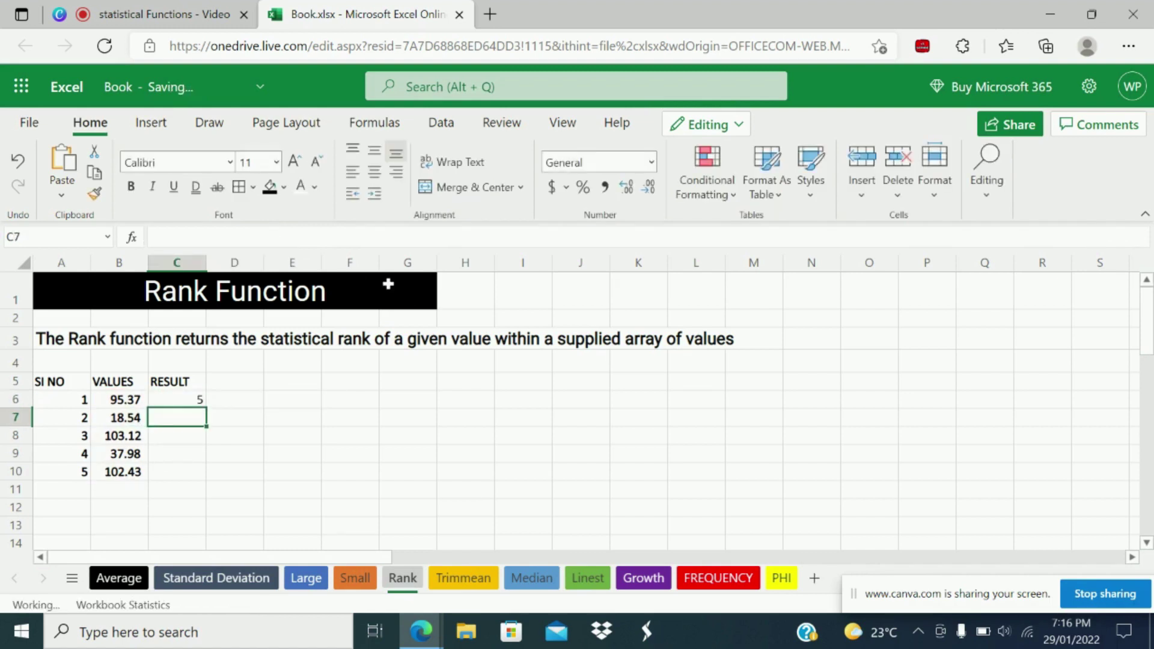
Clear the 0 from the order argument of the RANK.EQ formula in C6
{"action": "left_click", "coordinate": [200, 396]}
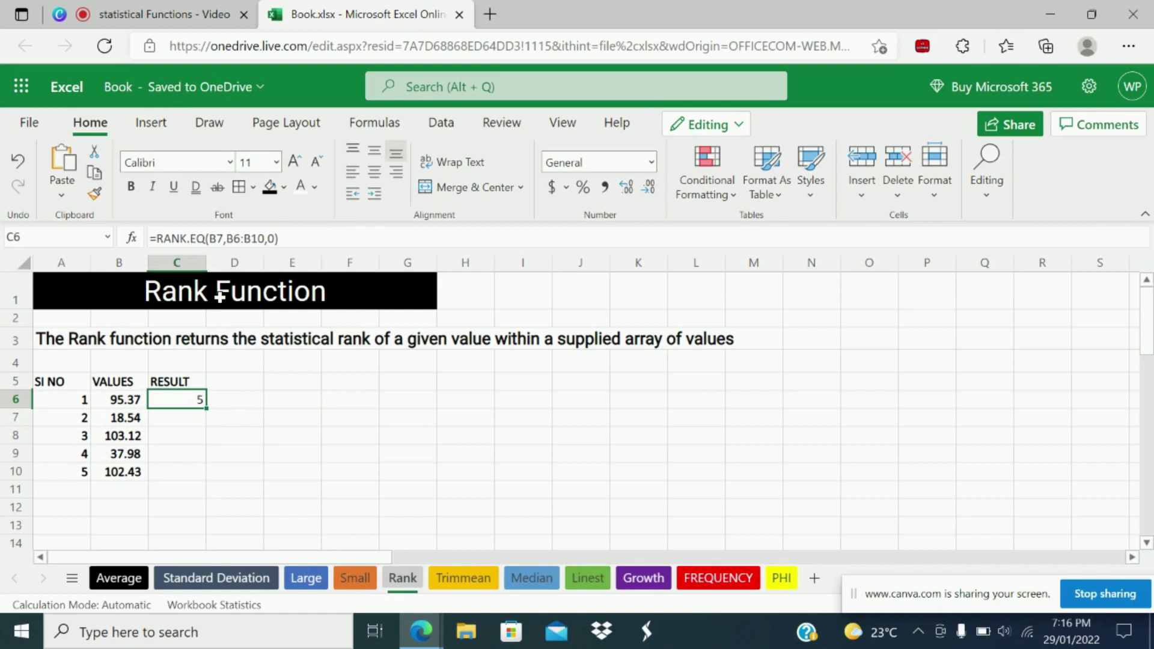
{"action": "double_click", "coordinate": [267, 238]}
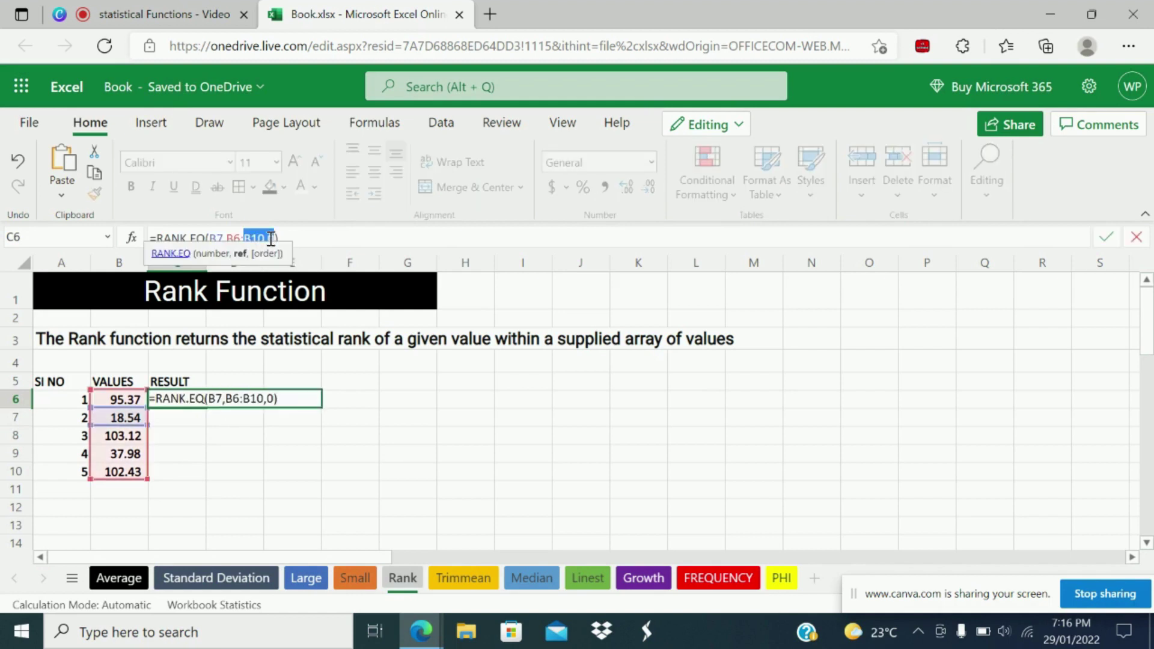
{"action": "left_click", "coordinate": [272, 239]}
{"action": "key", "text": "BackSpace"}
{"action": "key", "text": "Return"}
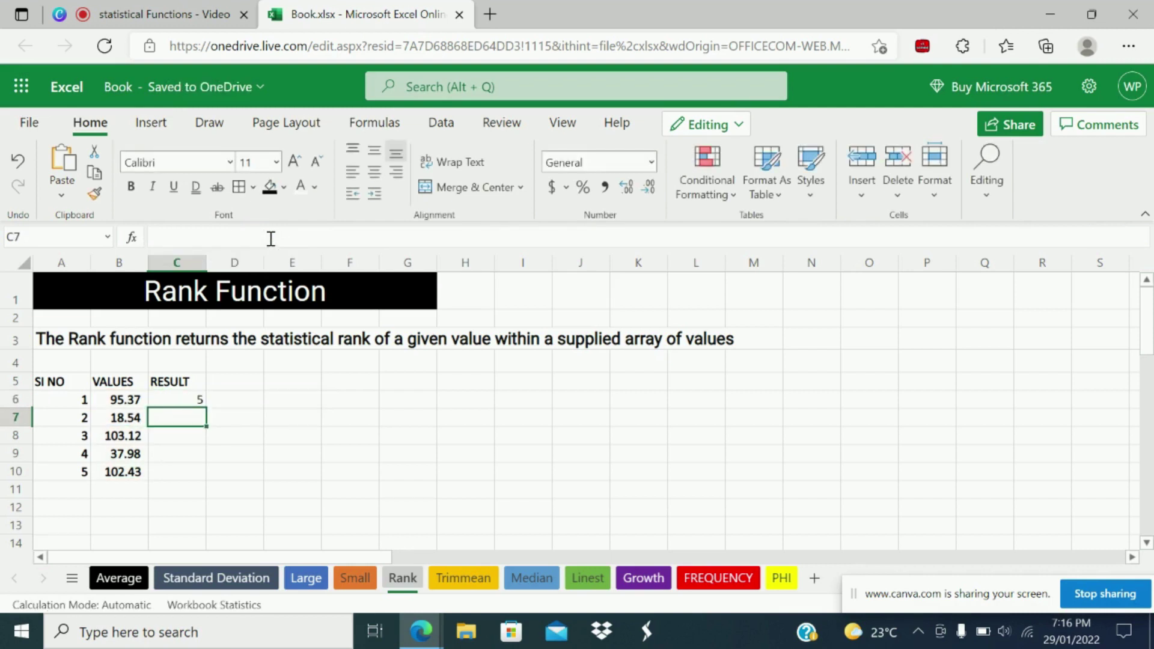
On the Trimmean sheet, enter a TRIMMEAN formula in C6 for the array B6:B10 with a percent of 0.10
{"action": "key", "text": "Up"}
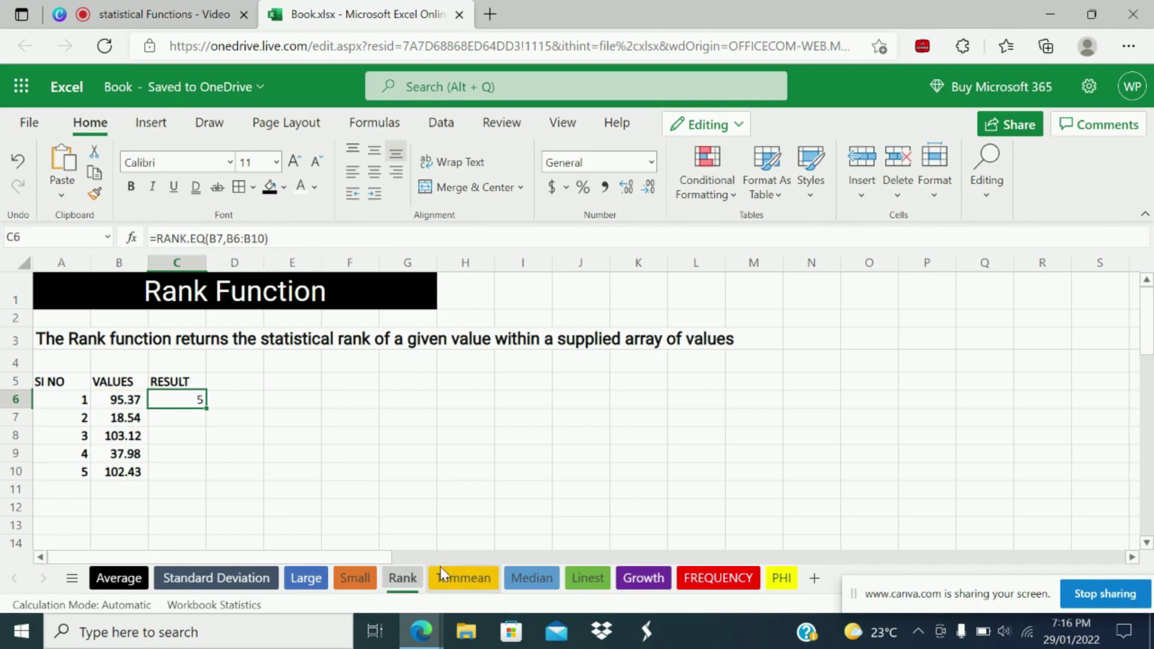
{"action": "left_click", "coordinate": [453, 576]}
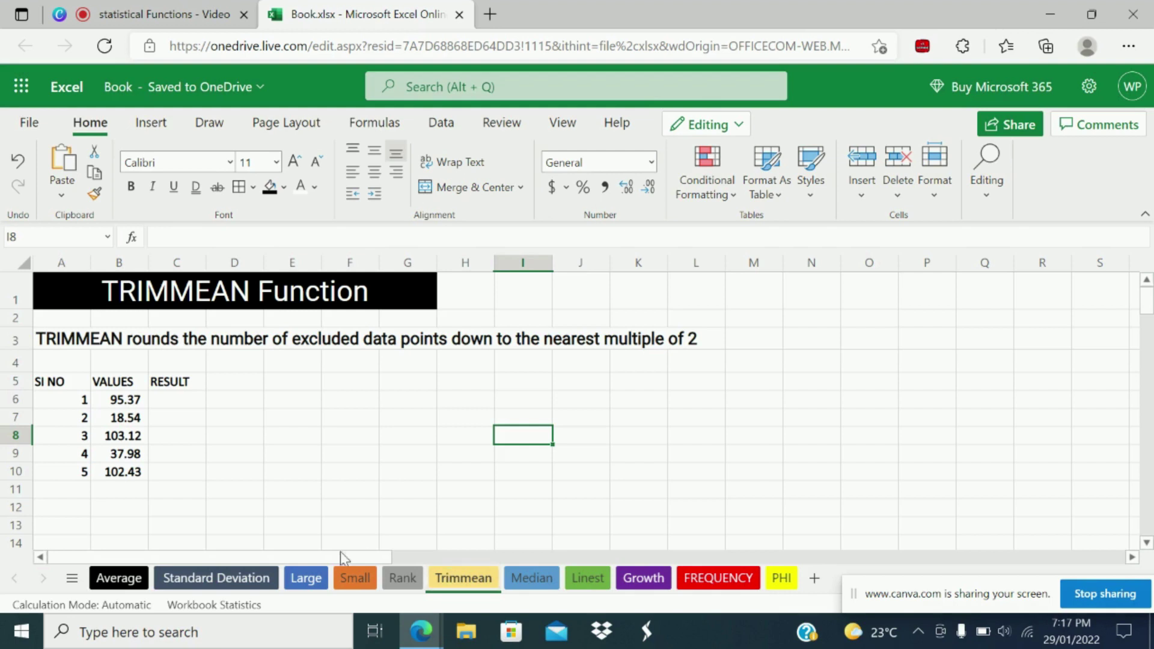
{"action": "left_click", "coordinate": [191, 404]}
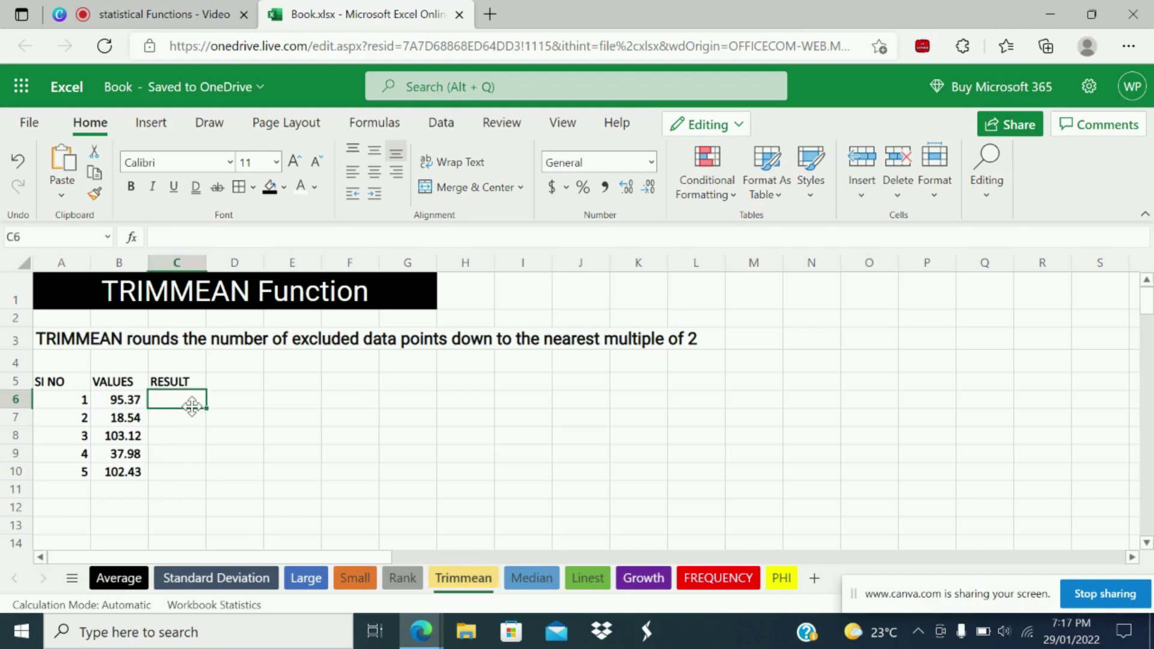
{"action": "type", "text": "=tri"}
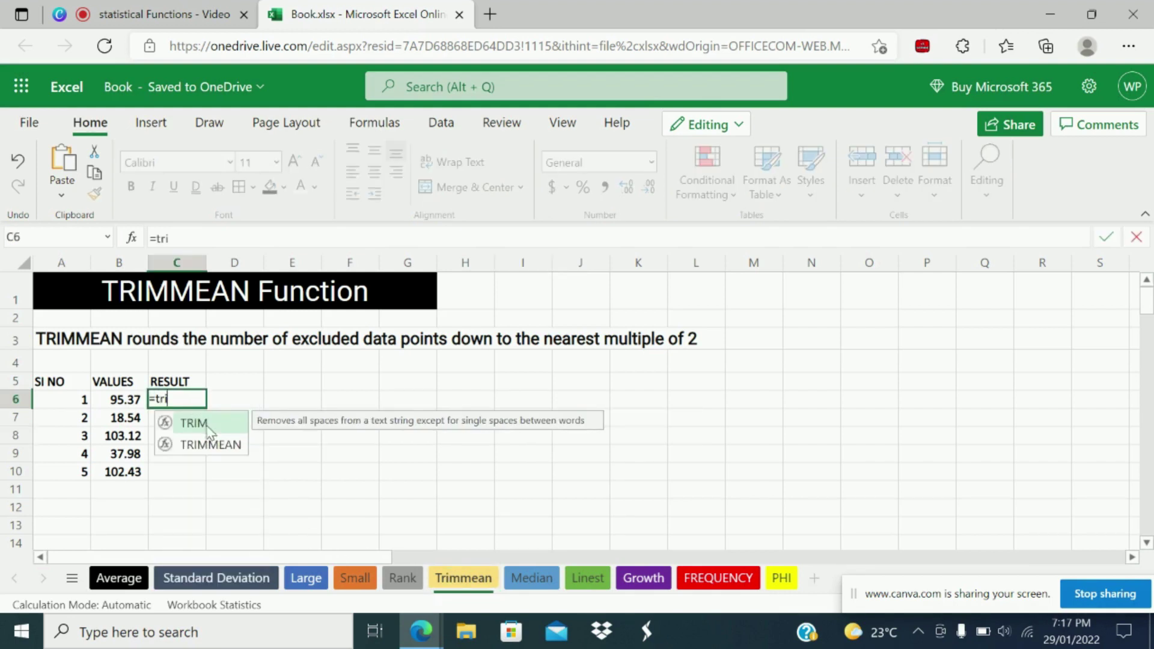
{"action": "key", "text": "Down"}
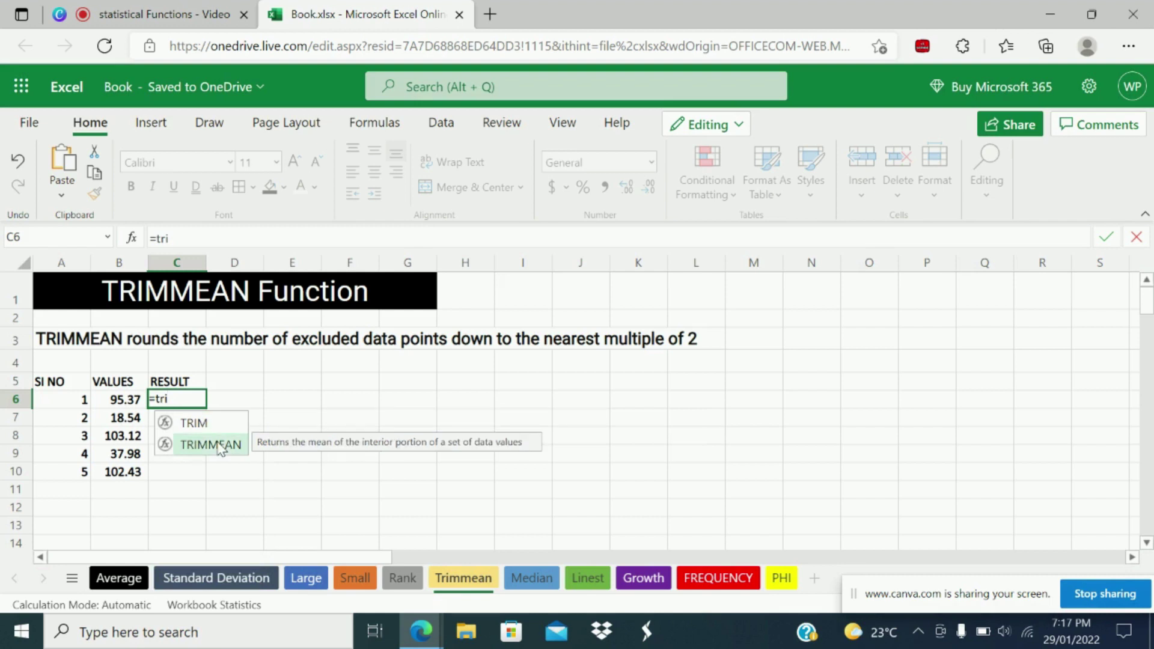
{"action": "double_click", "coordinate": [221, 445]}
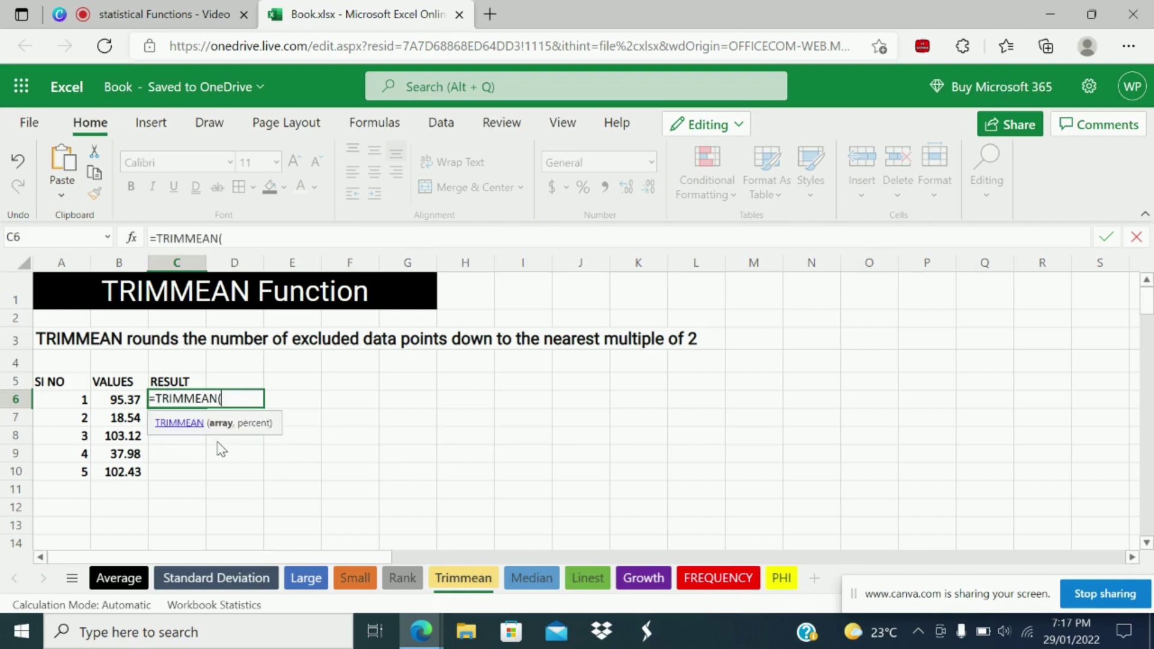
{"action": "left_click_drag", "start_coordinate": [116, 399], "coordinate": [117, 466]}
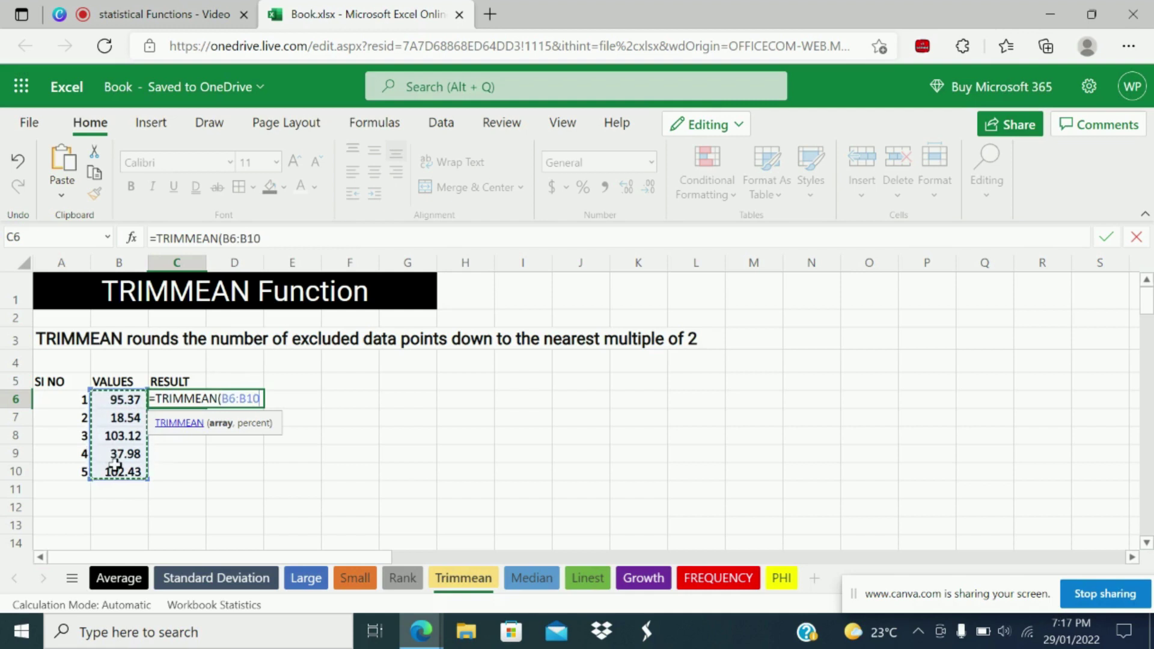
{"action": "type", "text": ","}
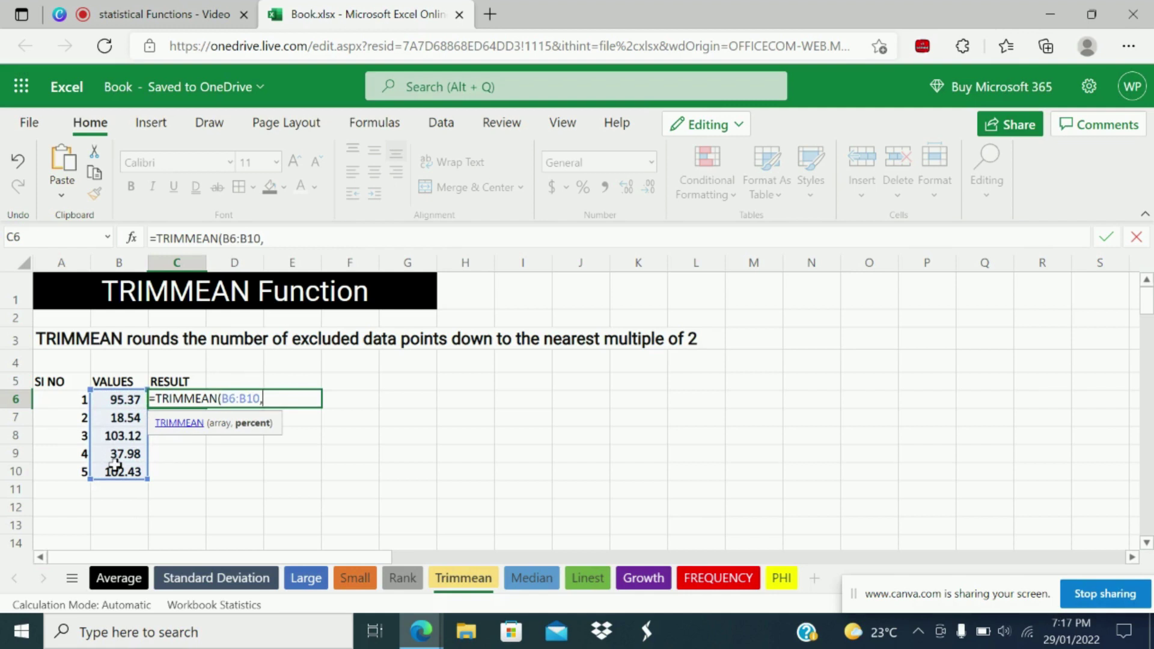
{"action": "type", "text": "0.10)"}
{"action": "key", "text": "Return"}
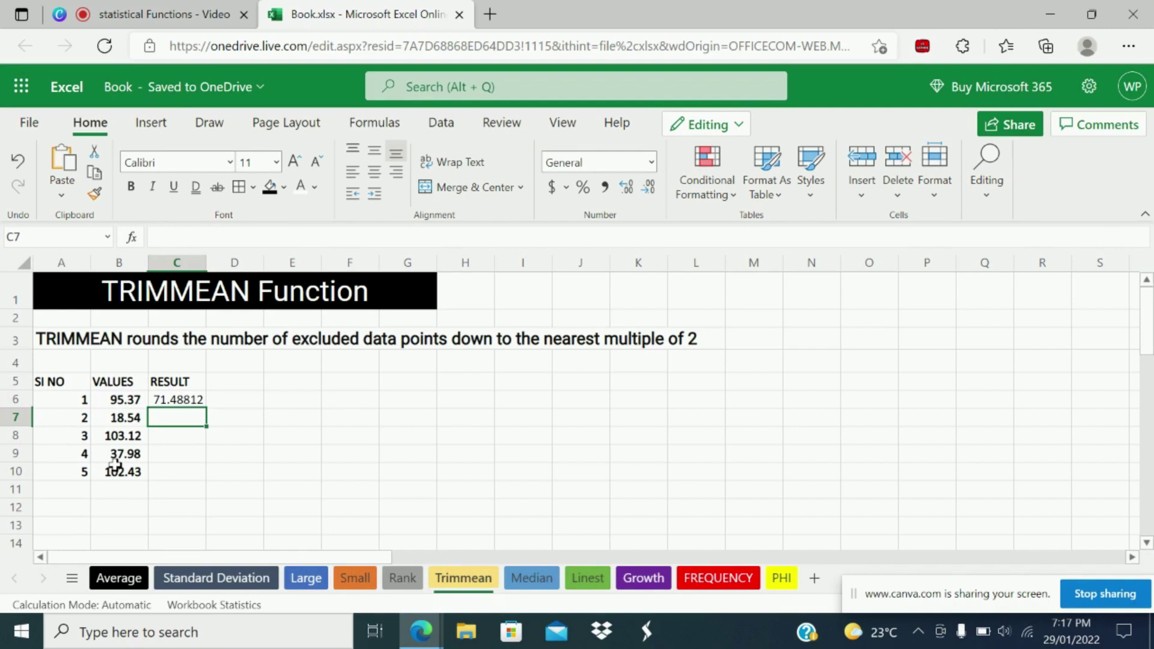
Edit the percent argument of the TRIMMEAN formula in C6, entering the digit 2 in it
{"action": "key", "text": "Up"}
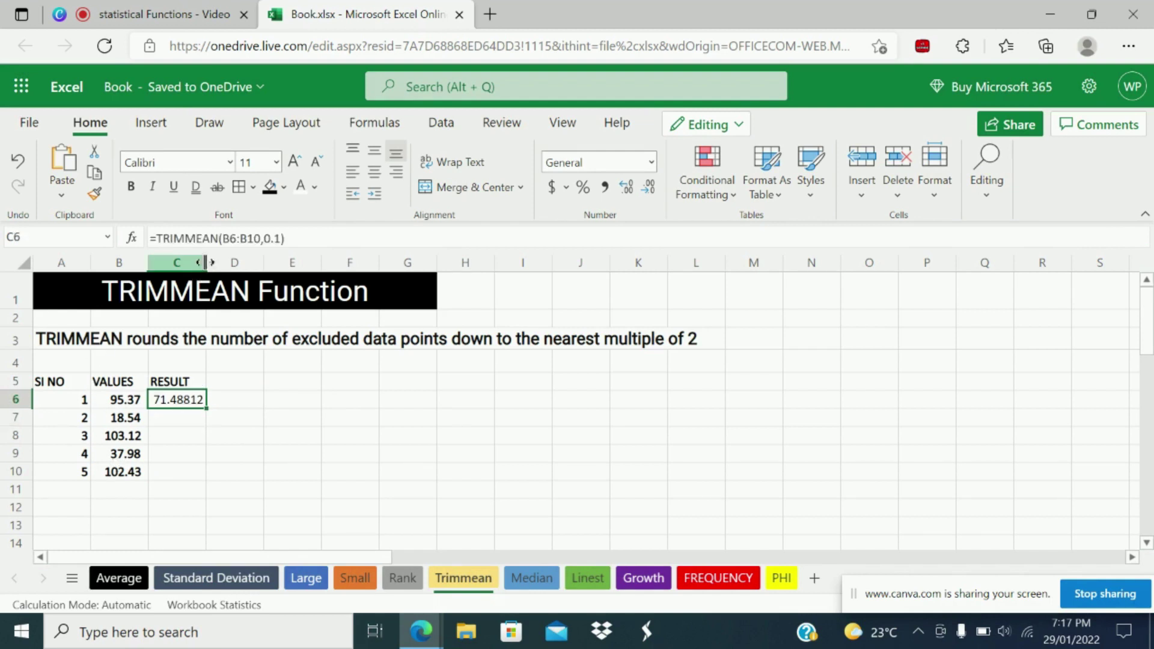
{"action": "left_click", "coordinate": [274, 238]}
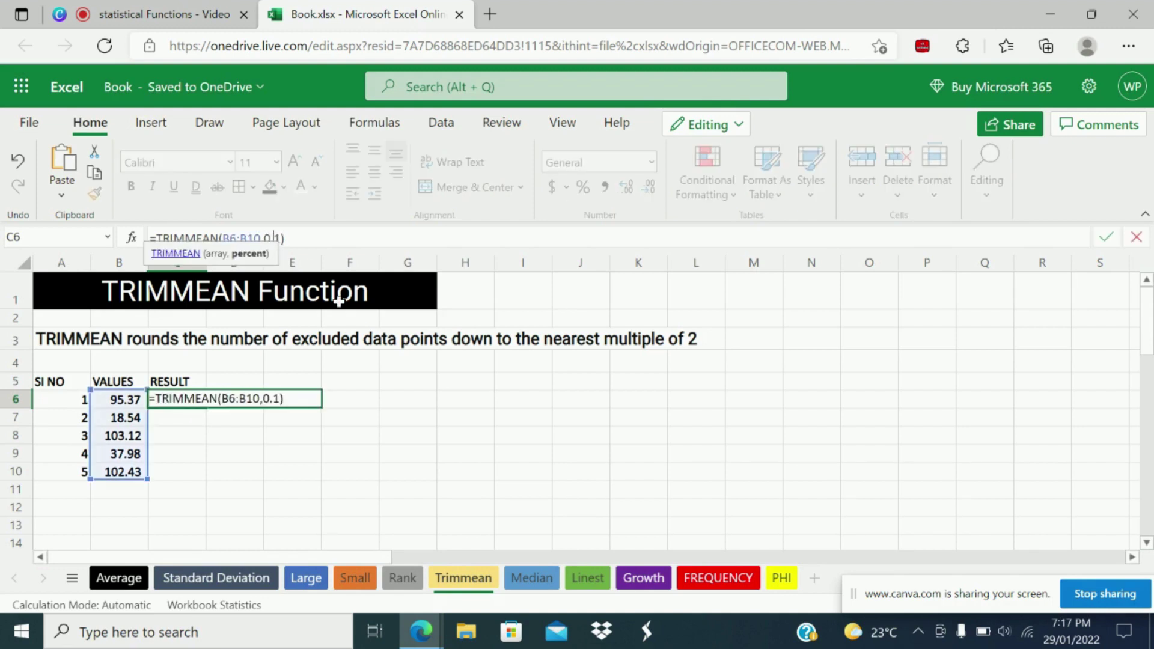
{"action": "key", "text": "BackSpace"}
{"action": "type", "text": "2"}
{"action": "key", "text": "Return"}
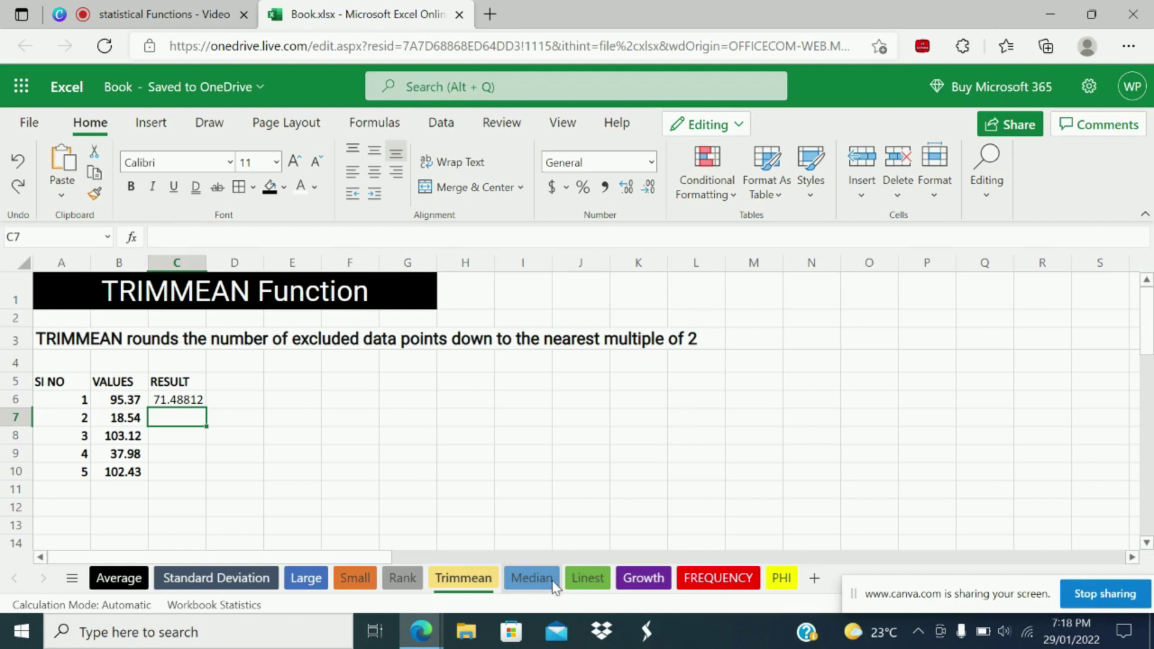
On the Median sheet, enter a MEDIAN formula in C6 for B6:B10 and compare it with the values
{"action": "left_click", "coordinate": [531, 578]}
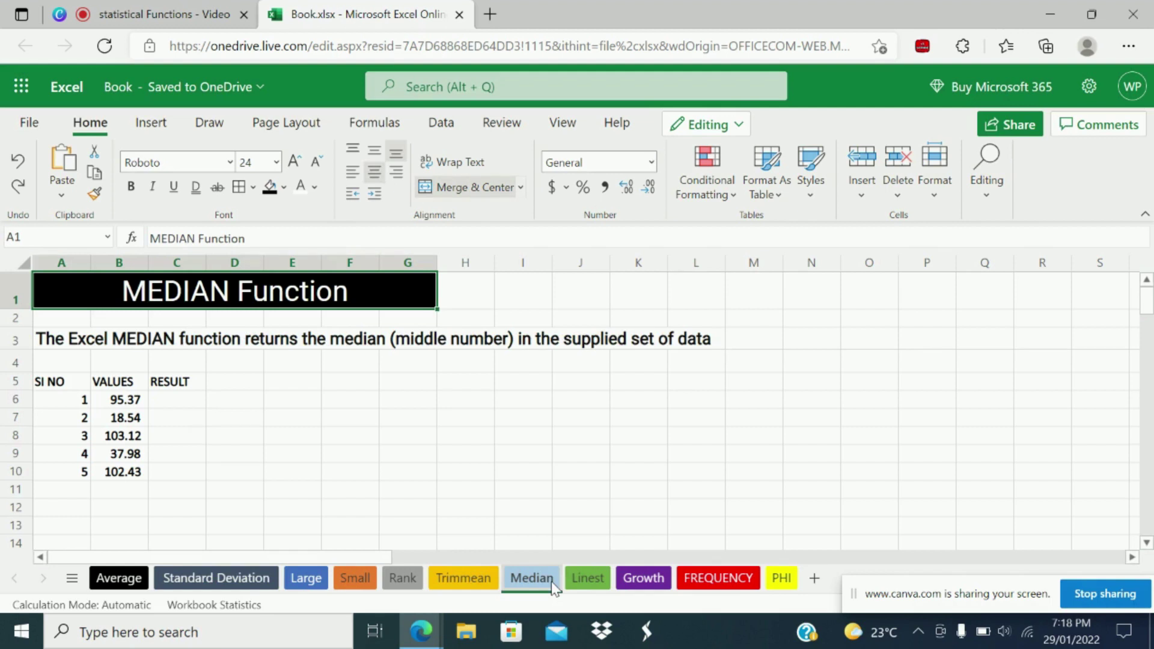
{"action": "left_click", "coordinate": [170, 400]}
{"action": "type", "text": "="}
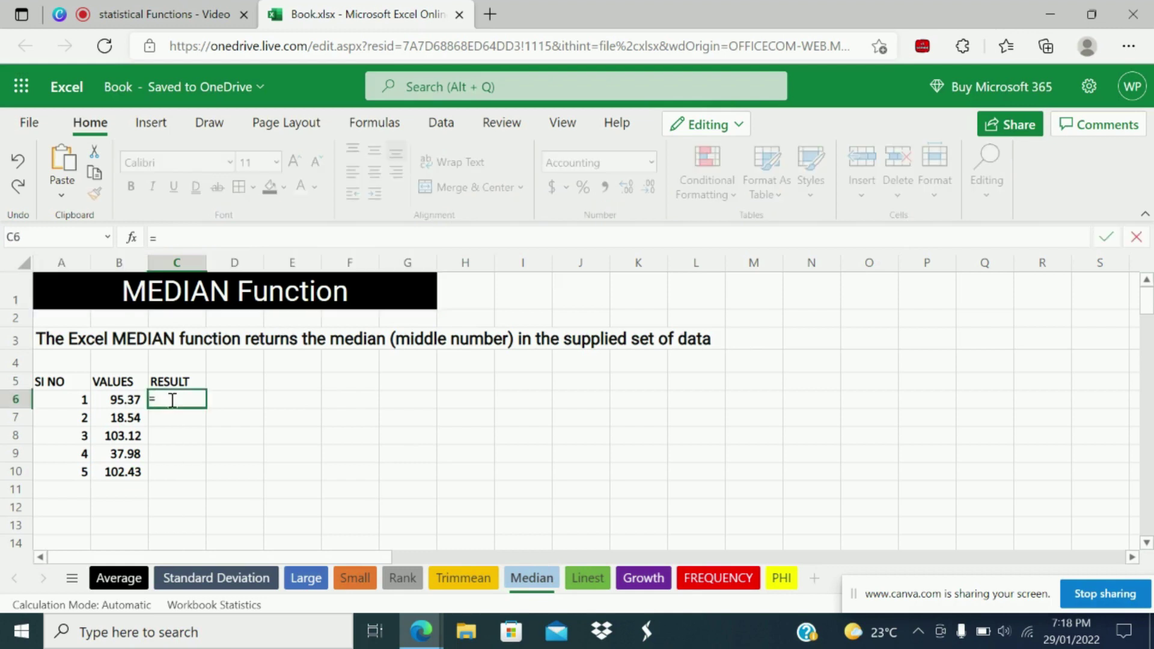
{"action": "type", "text": "med"}
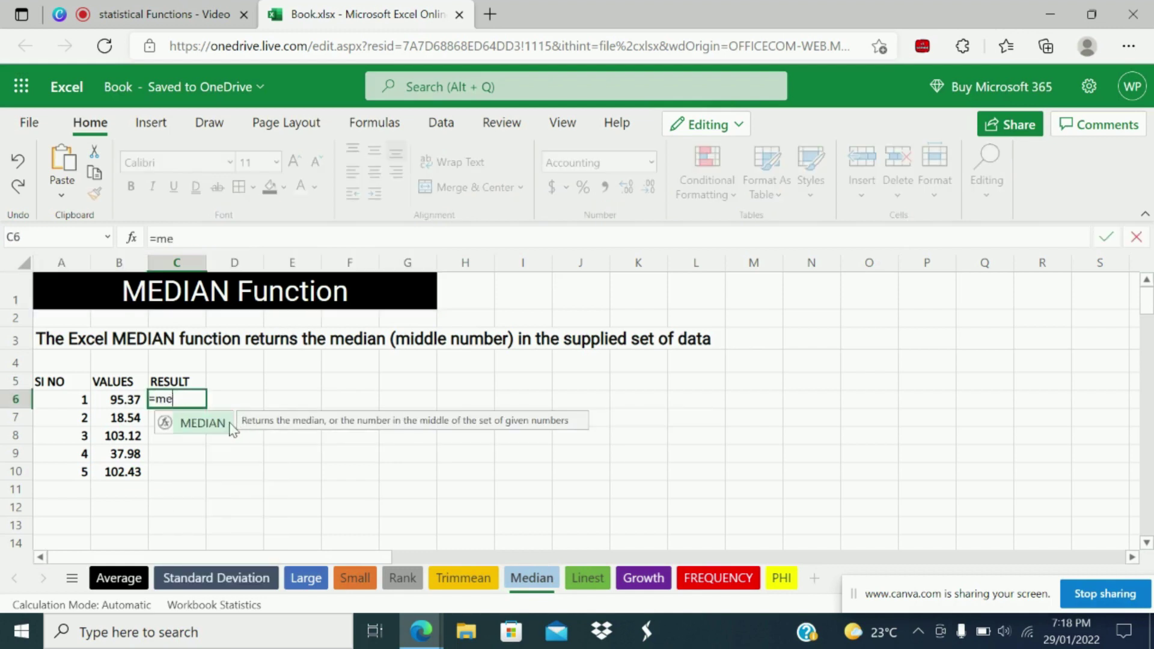
{"action": "double_click", "coordinate": [224, 425]}
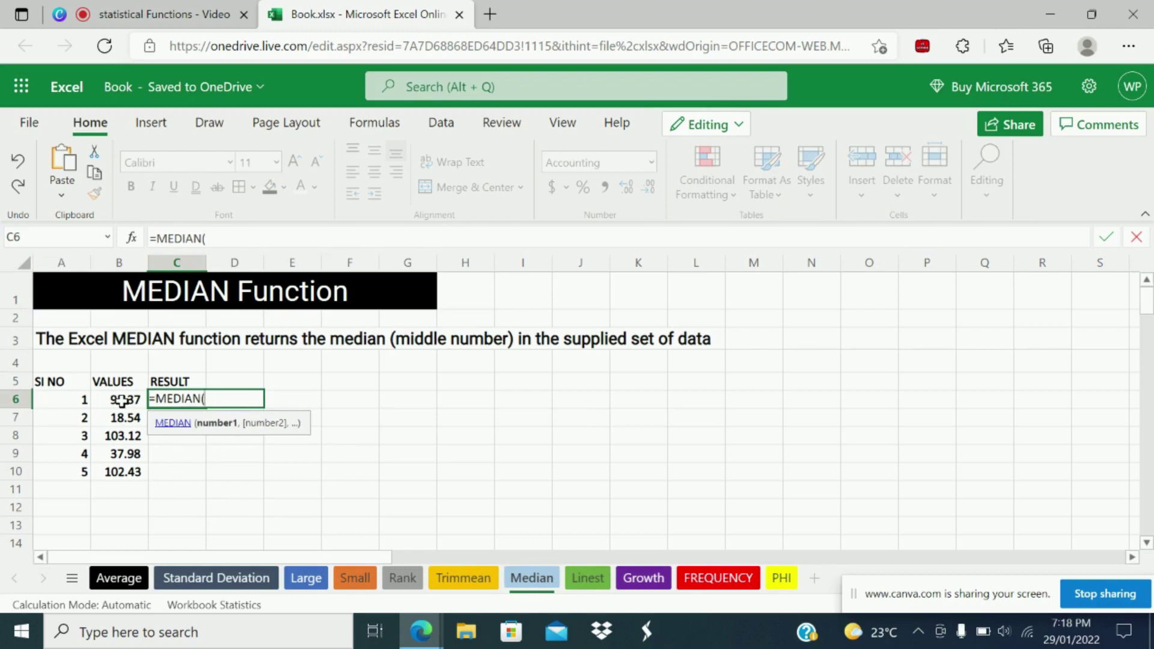
{"action": "left_click_drag", "start_coordinate": [126, 457], "coordinate": [122, 472]}
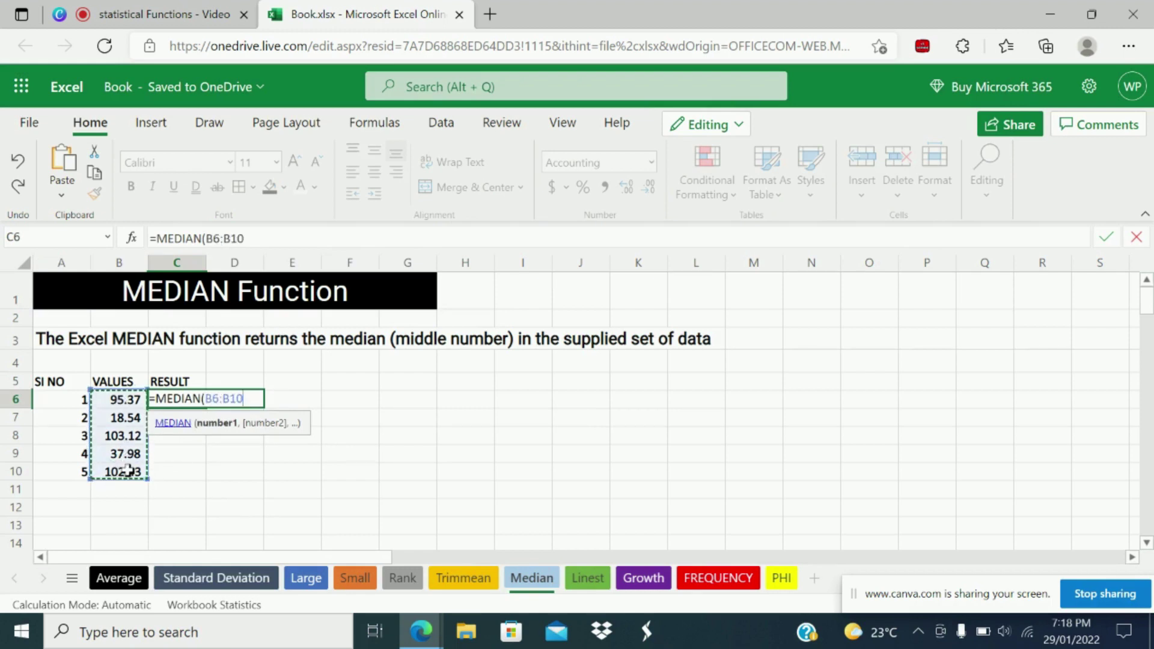
{"action": "type", "text": ","}
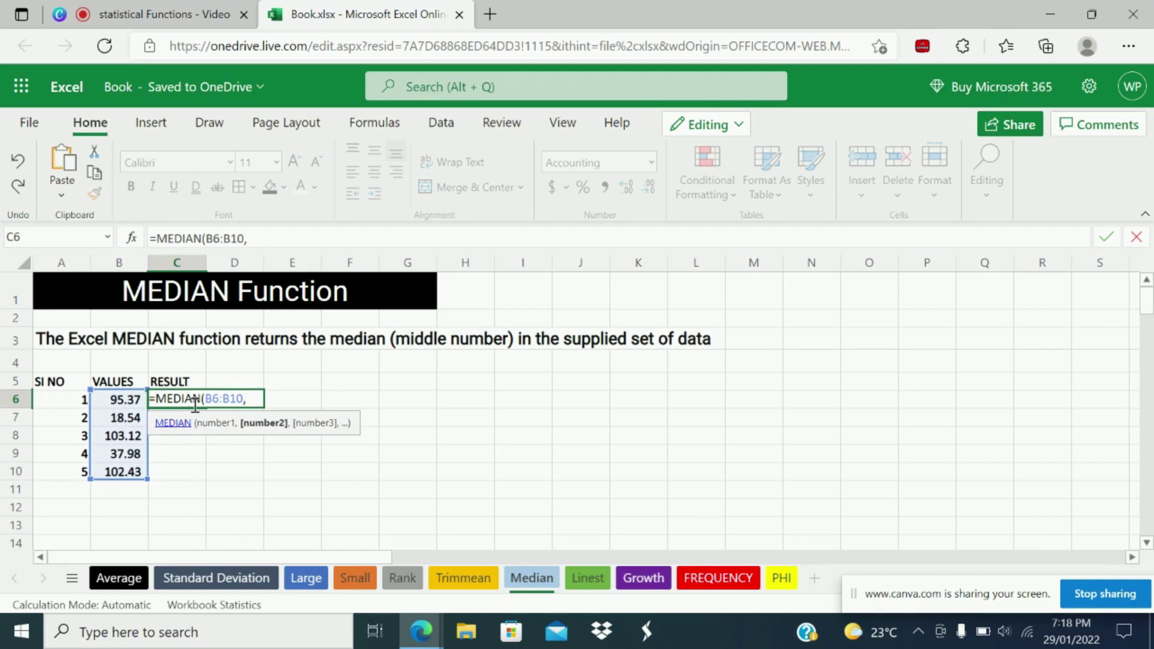
{"action": "key", "text": "BackSpace"}
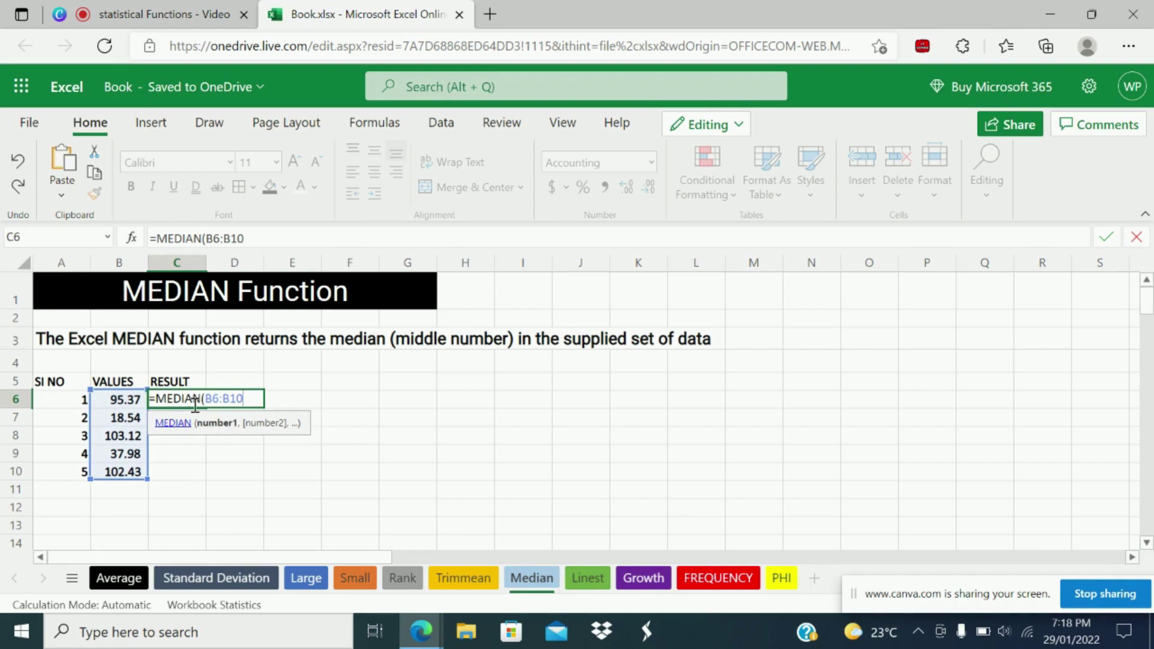
{"action": "key", "text": "Return"}
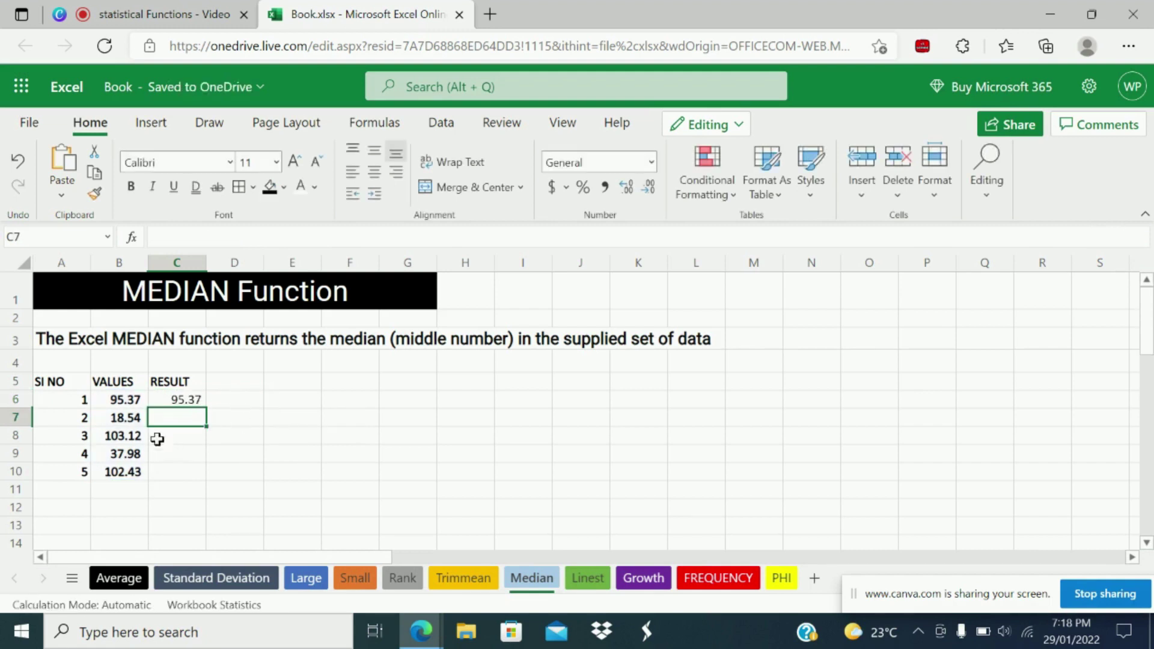
{"action": "left_click_drag", "start_coordinate": [122, 398], "coordinate": [125, 467]}
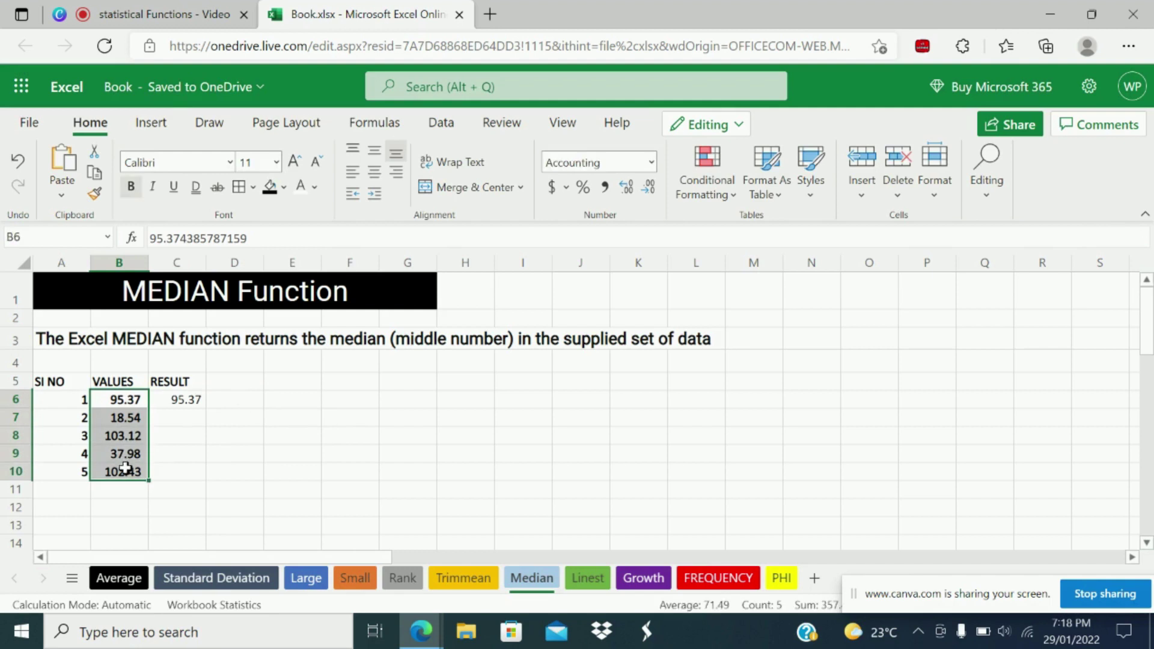
{"action": "left_click", "coordinate": [177, 398]}
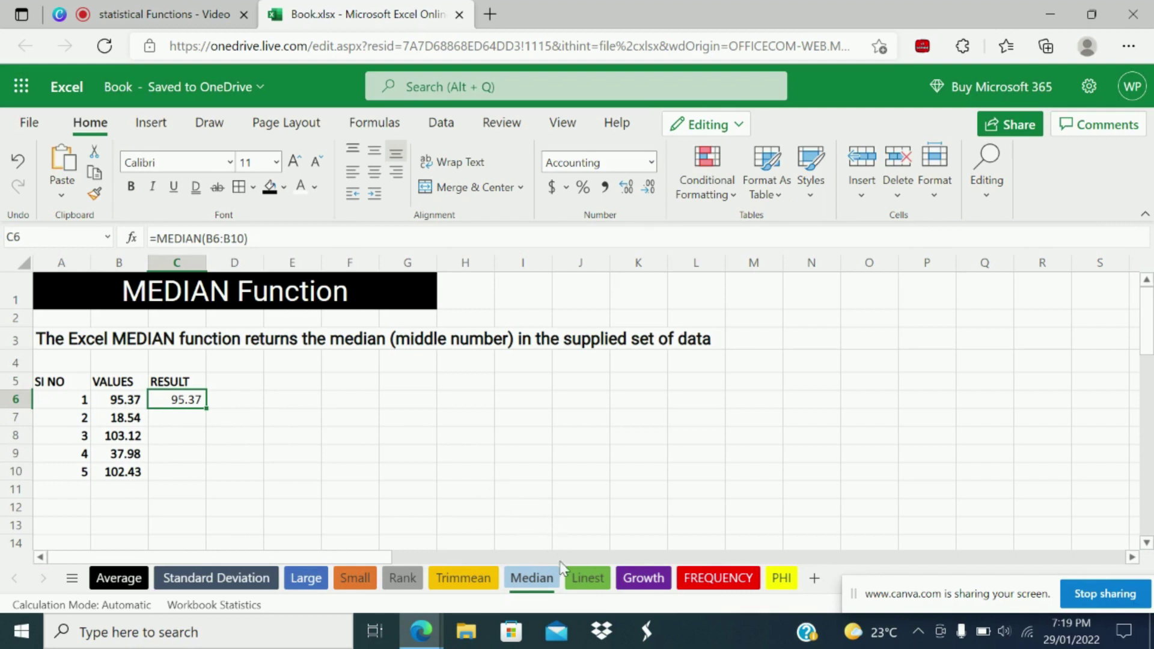
On the Linest sheet, enter a LINEST formula in D6 with known_ys C6:C10 and known_xs B6:B10
{"action": "left_click", "coordinate": [576, 583]}
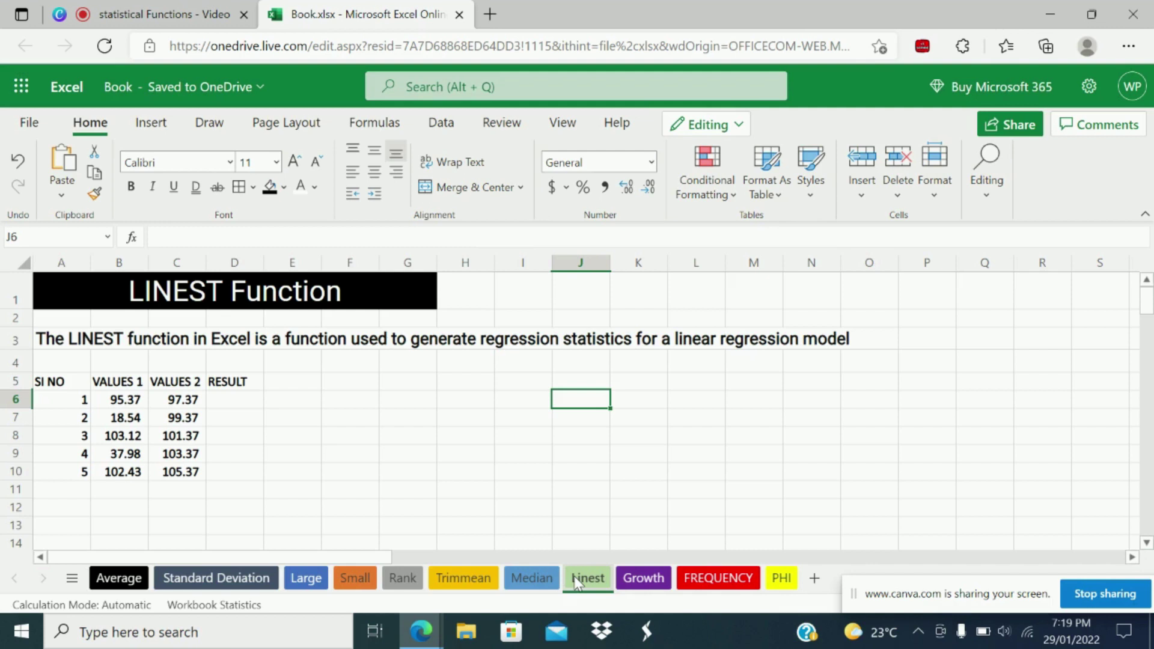
{"action": "left_click", "coordinate": [237, 381]}
{"action": "left_click", "coordinate": [240, 402]}
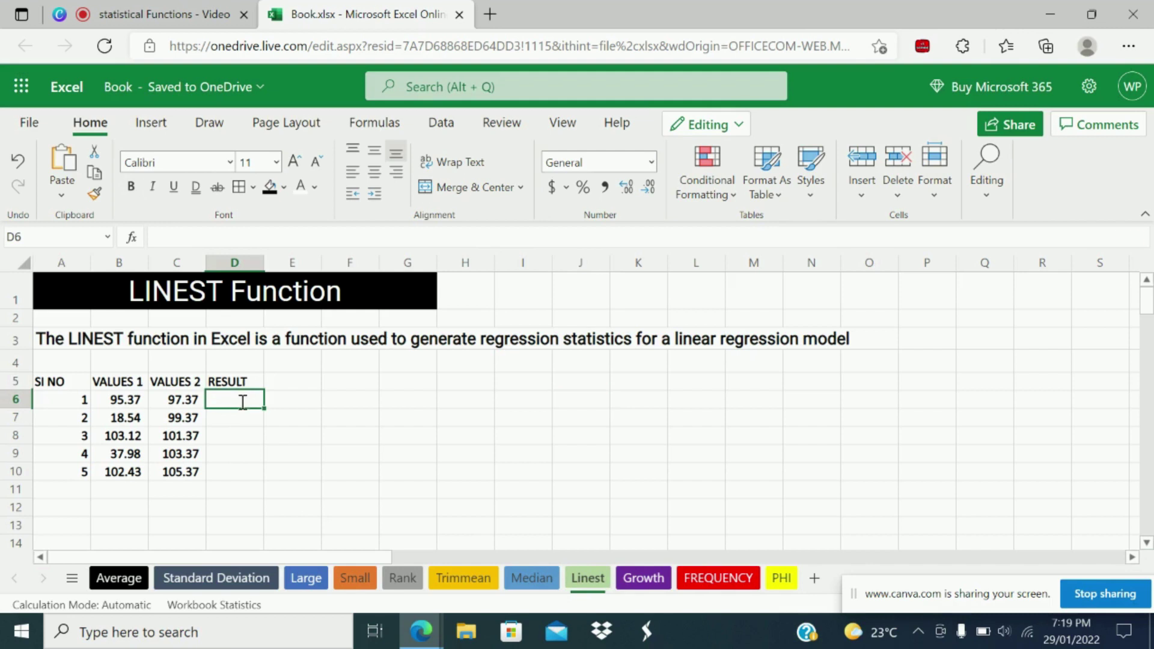
{"action": "type", "text": "=l"}
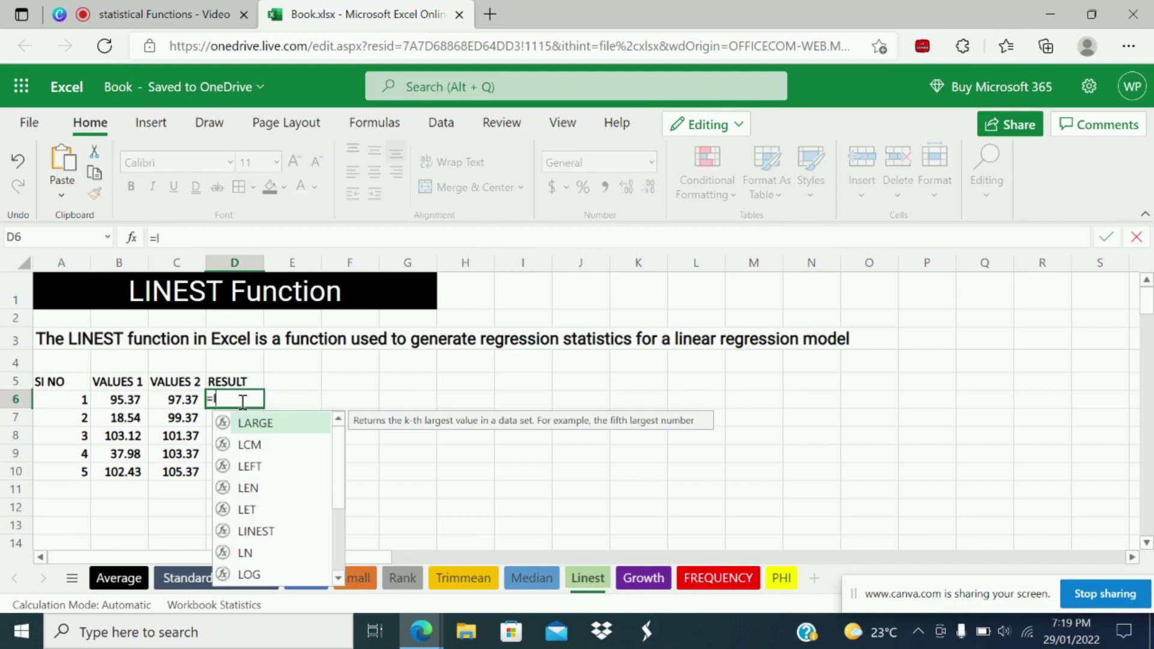
{"action": "double_click", "coordinate": [255, 532]}
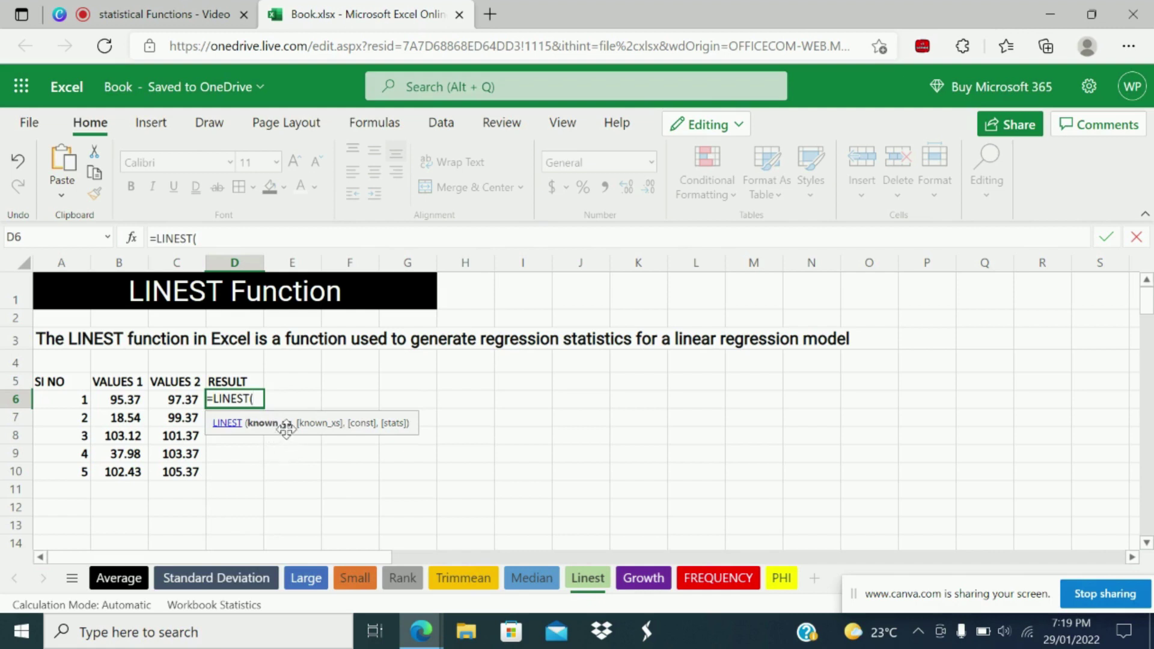
{"action": "left_click_drag", "start_coordinate": [188, 400], "coordinate": [190, 465]}
{"action": "type", "text": ","}
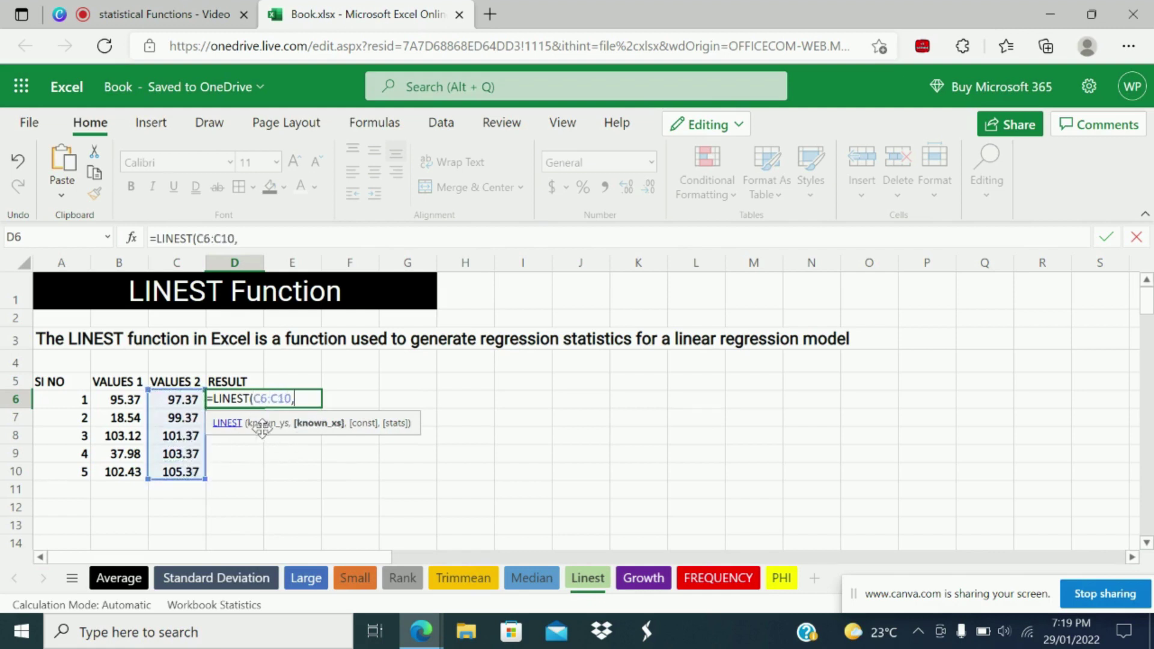
{"action": "left_click_drag", "start_coordinate": [124, 407], "coordinate": [123, 471]}
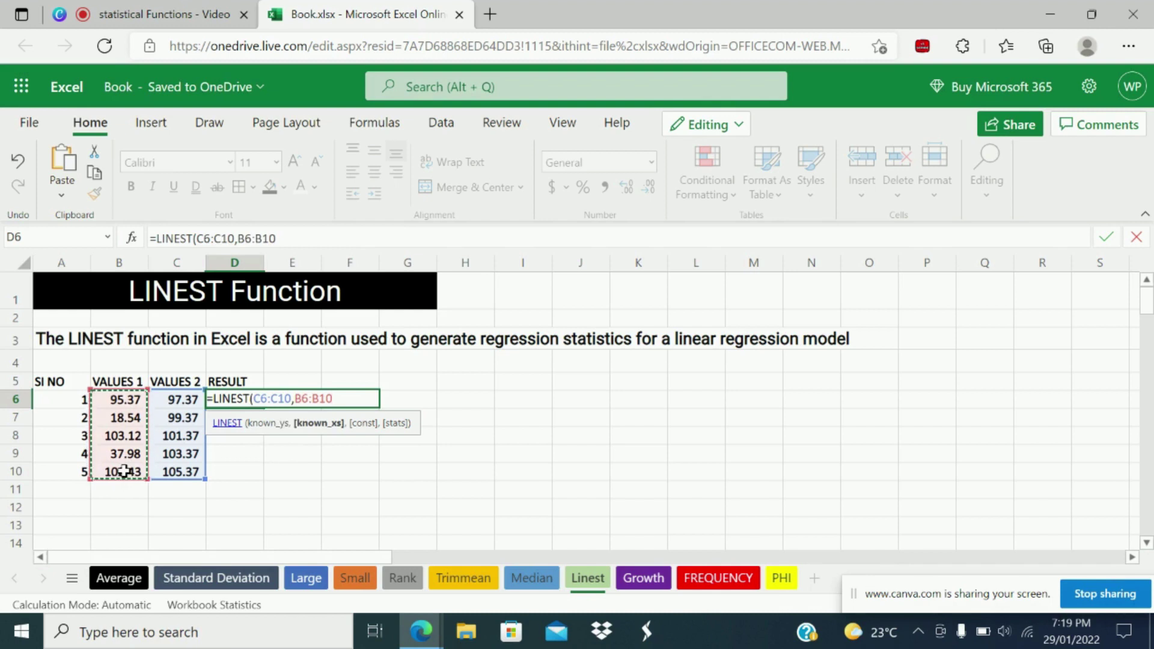
{"action": "type", "text": ")"}
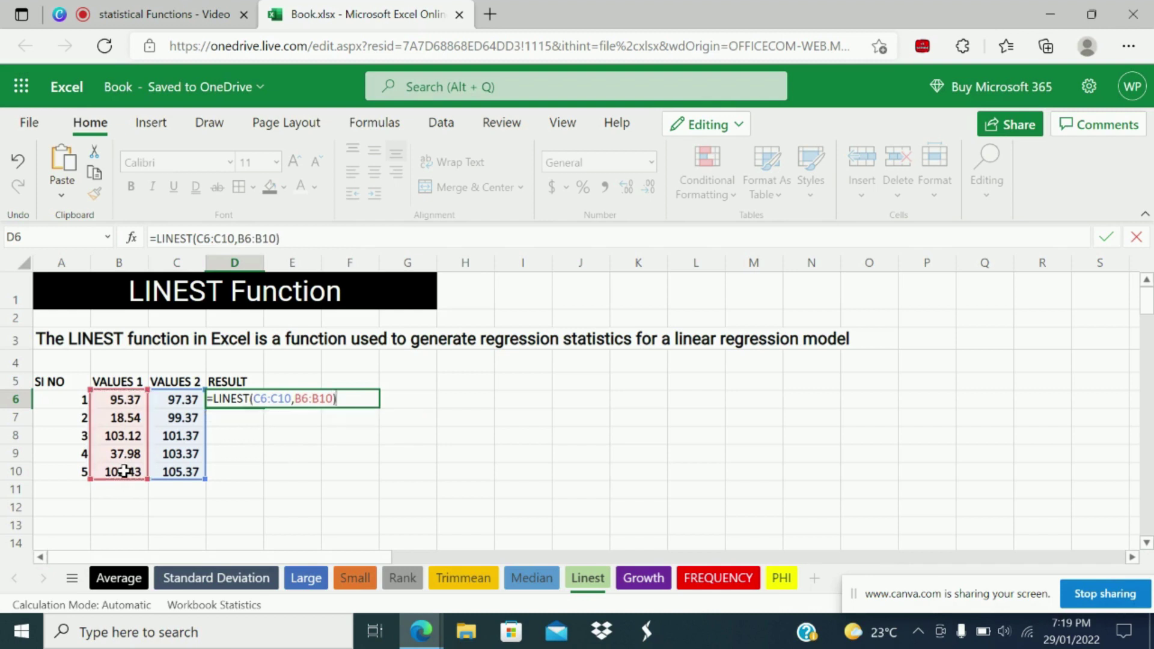
{"action": "key", "text": "Return"}
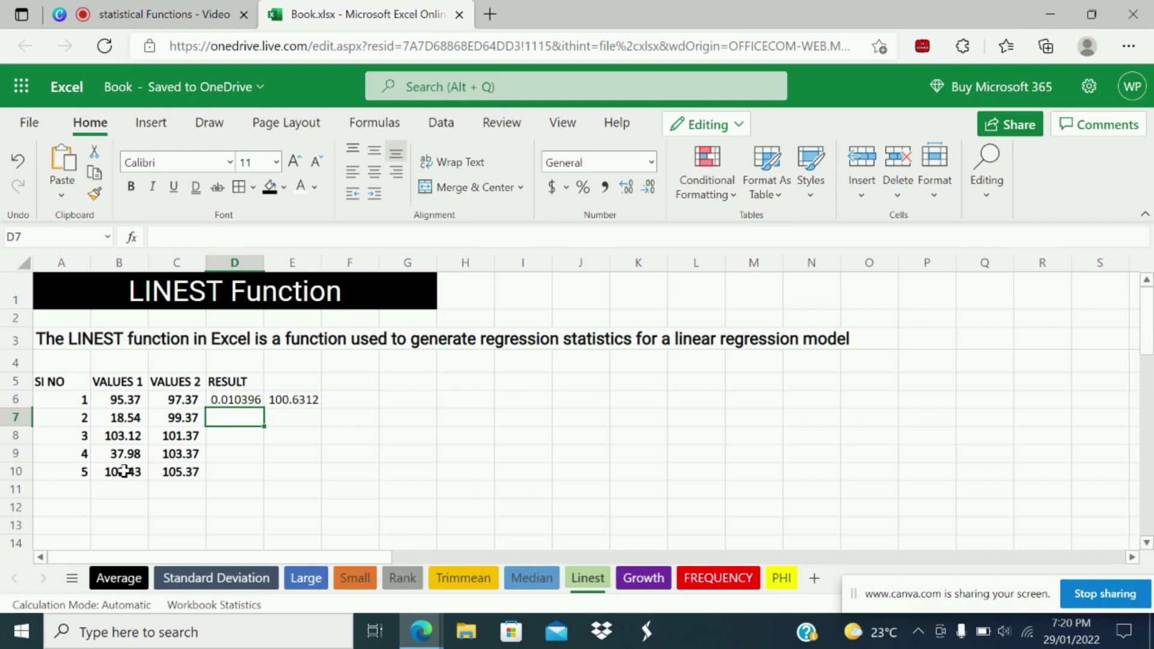
On the Growth sheet, enter a GROWTH formula in D6 with known_ys C6:C10 and known_xs B6:B10
{"action": "left_click", "coordinate": [636, 572]}
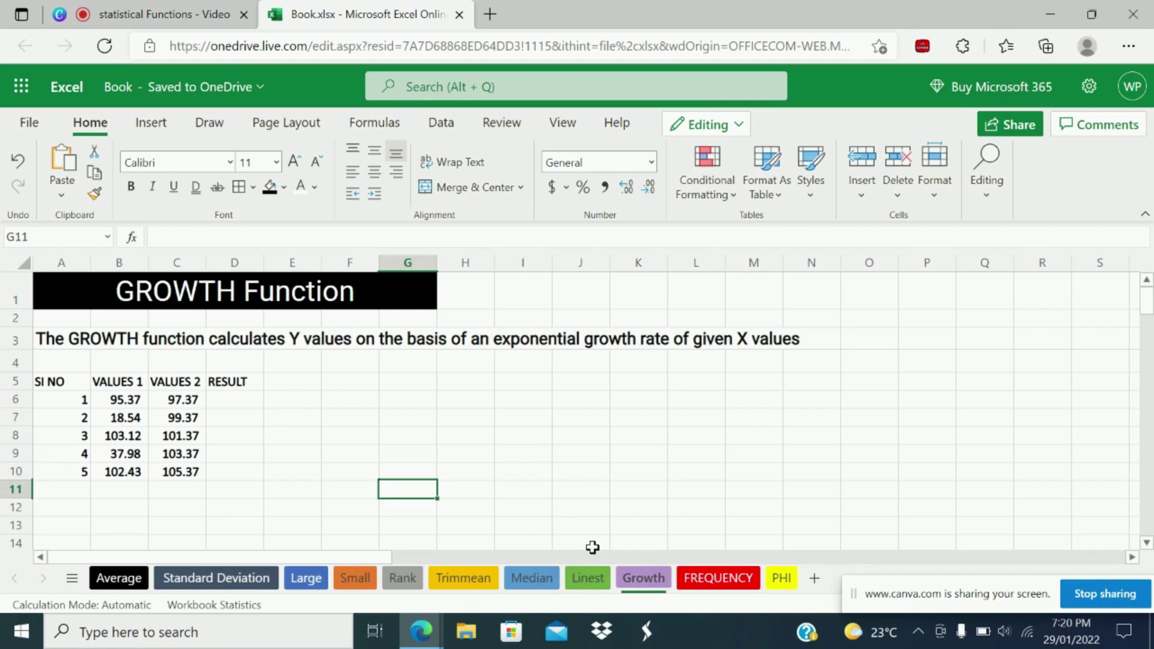
{"action": "left_click", "coordinate": [234, 407]}
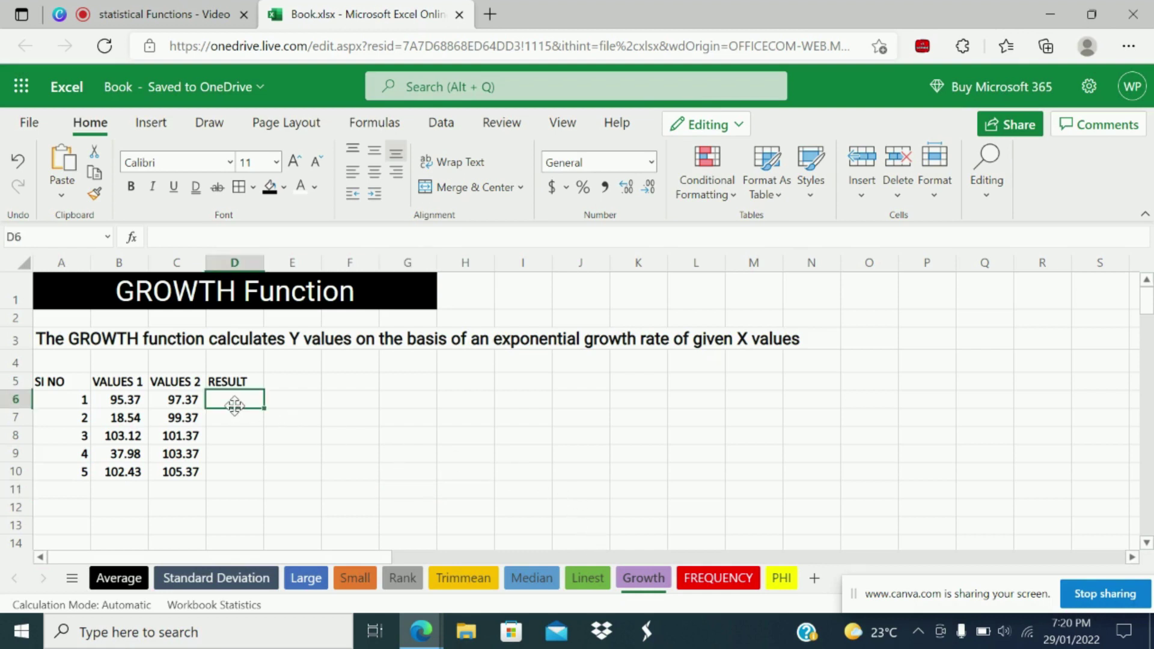
{"action": "type", "text": "=gto"}
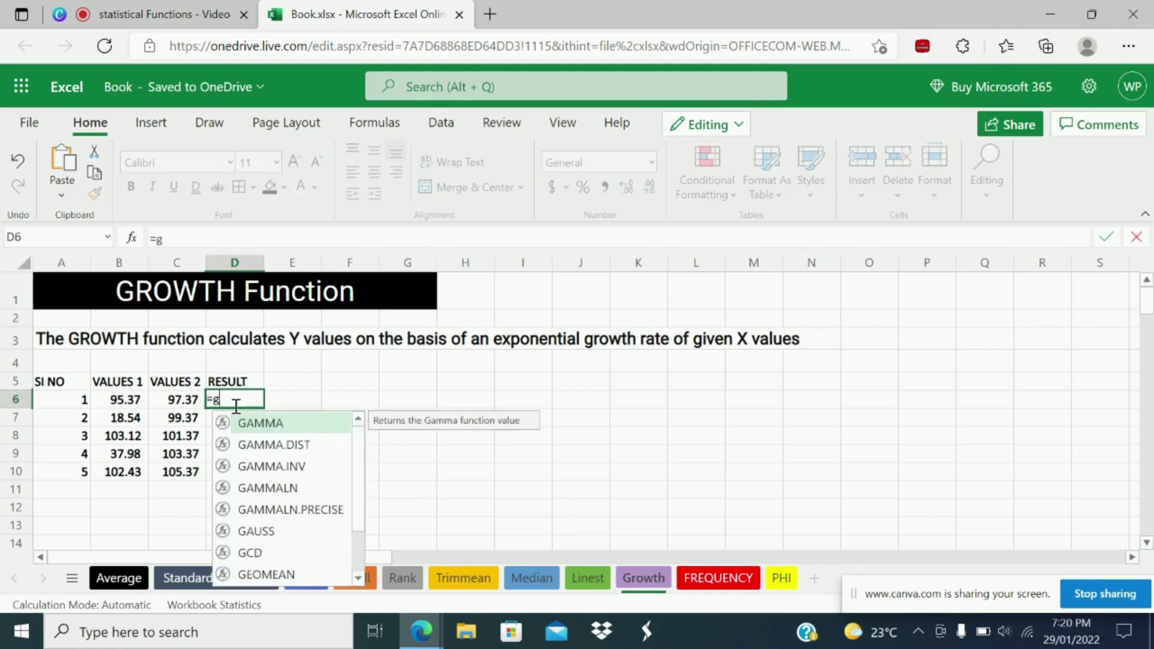
{"action": "key", "text": "BackSpace"}
{"action": "key", "text": "BackSpace"}
{"action": "type", "text": "r"}
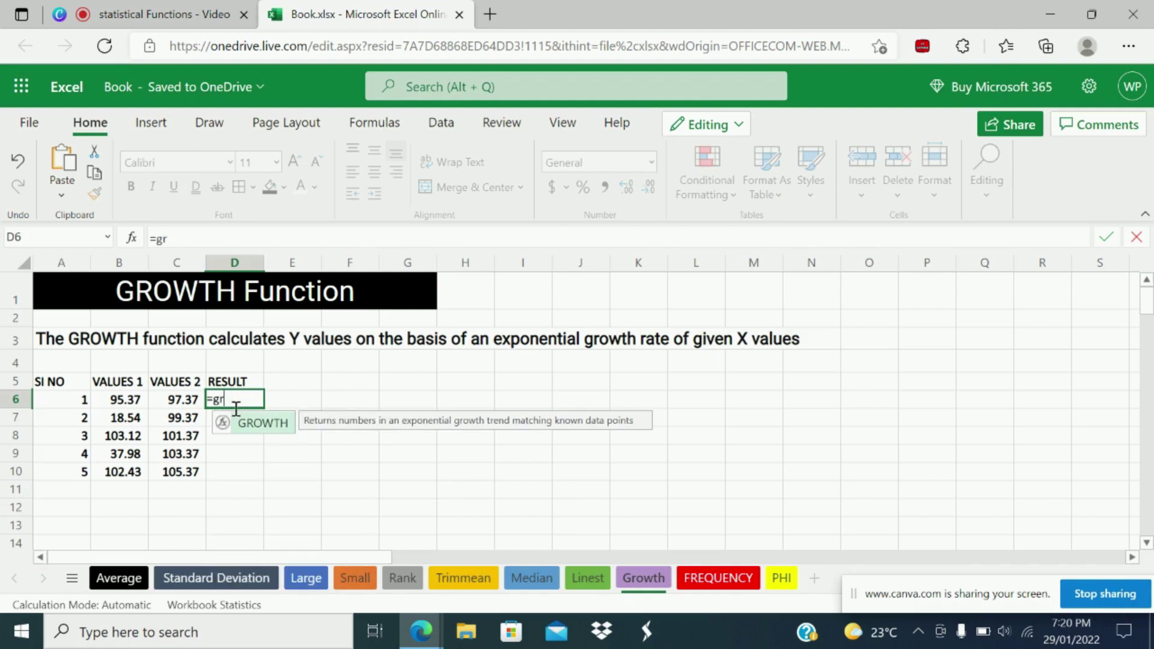
{"action": "double_click", "coordinate": [262, 417]}
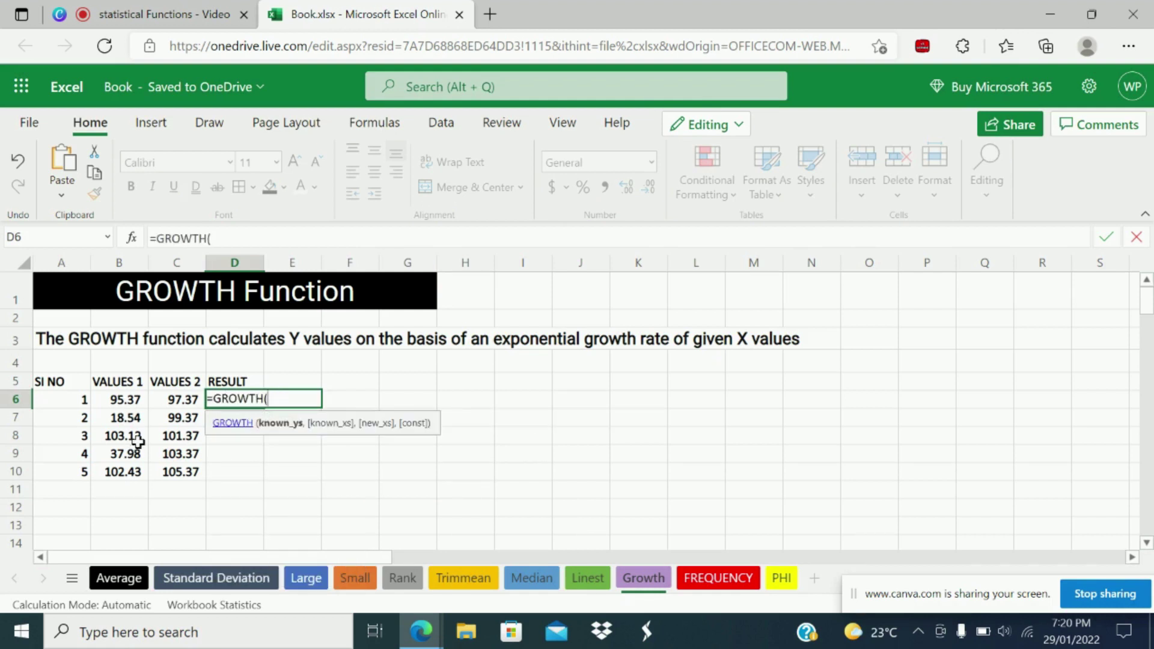
{"action": "left_click_drag", "start_coordinate": [173, 399], "coordinate": [175, 471]}
{"action": "type", "text": ","}
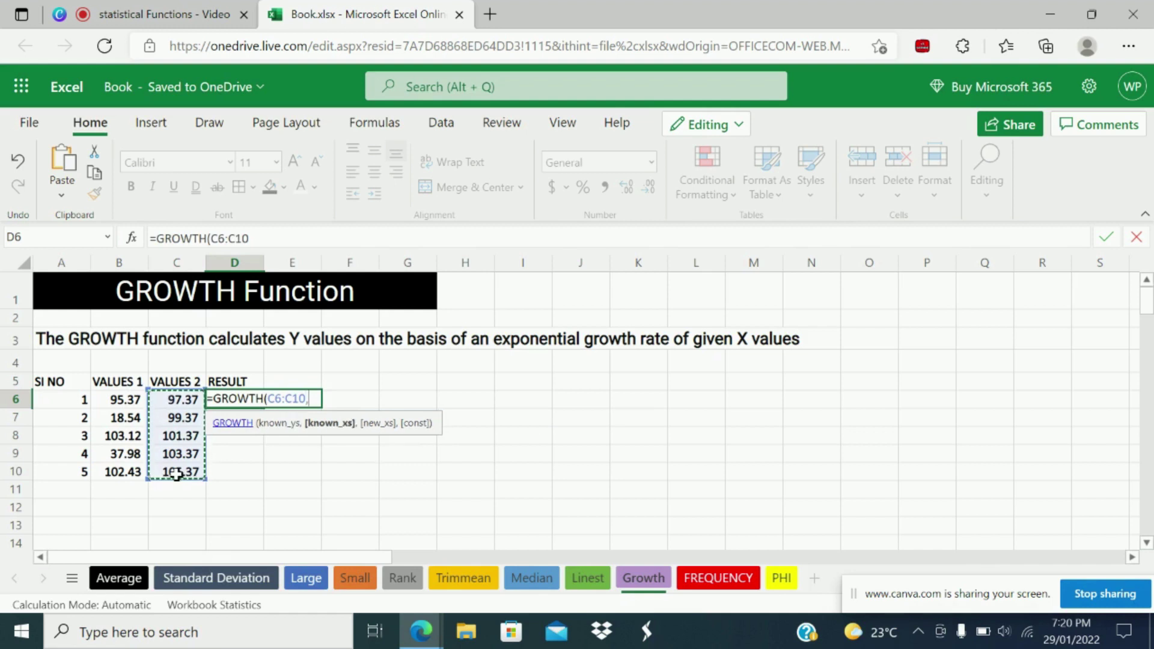
{"action": "left_click_drag", "start_coordinate": [123, 400], "coordinate": [123, 470]}
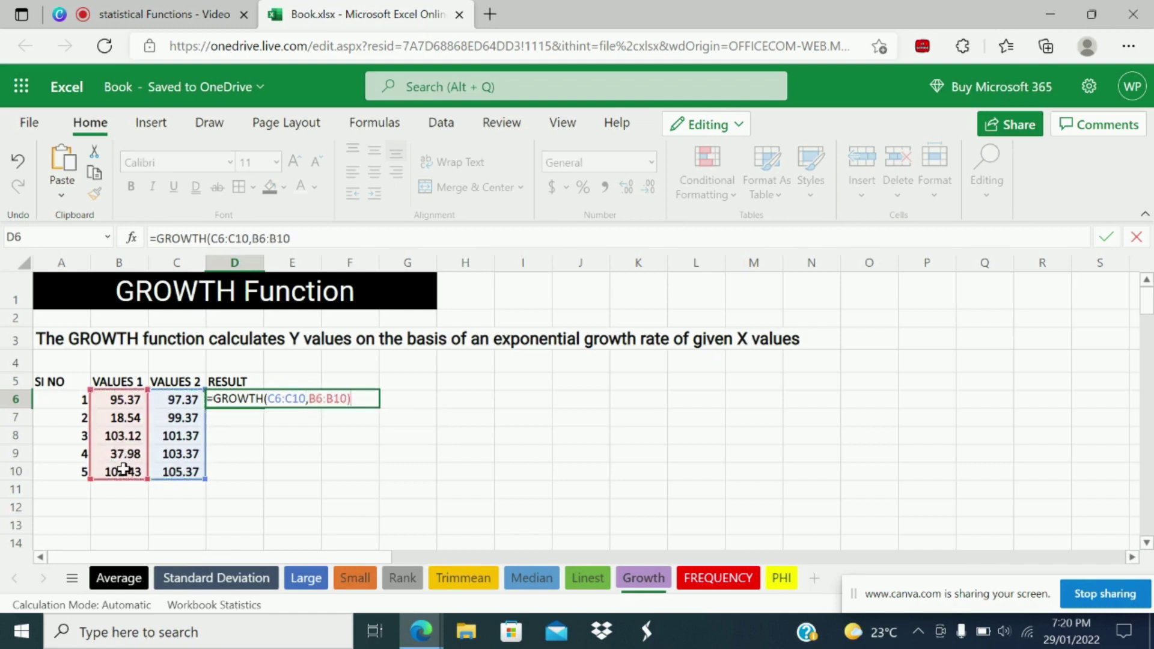
{"action": "type", "text": ")"}
{"action": "key", "text": "Return"}
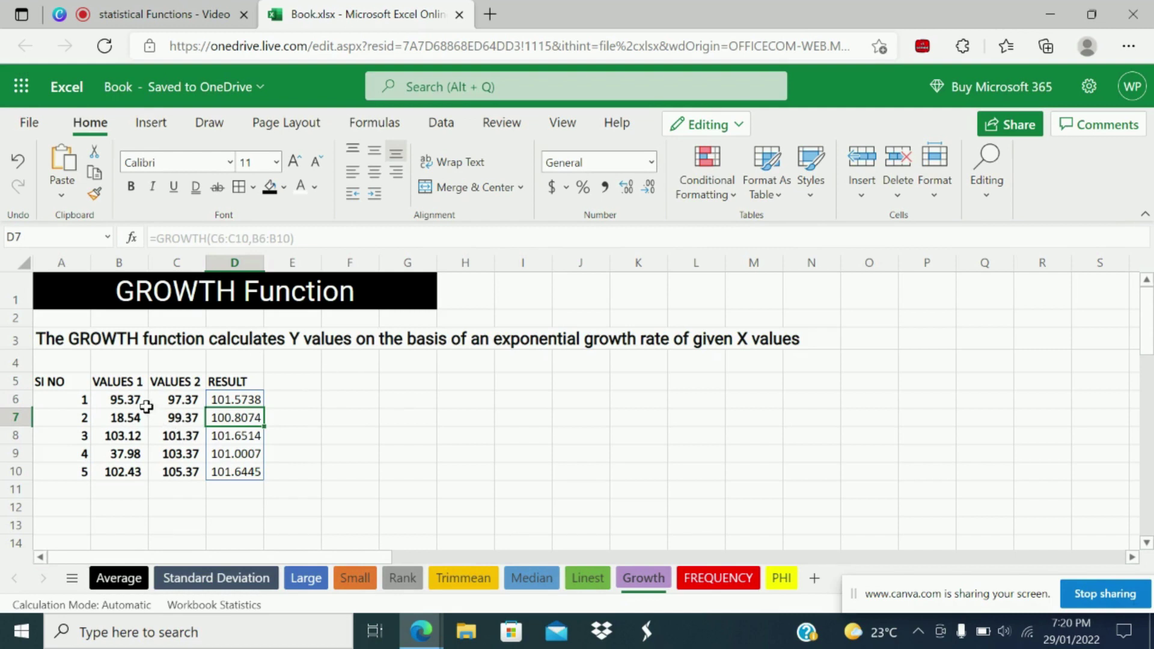
{"action": "left_click_drag", "start_coordinate": [126, 395], "coordinate": [127, 474]}
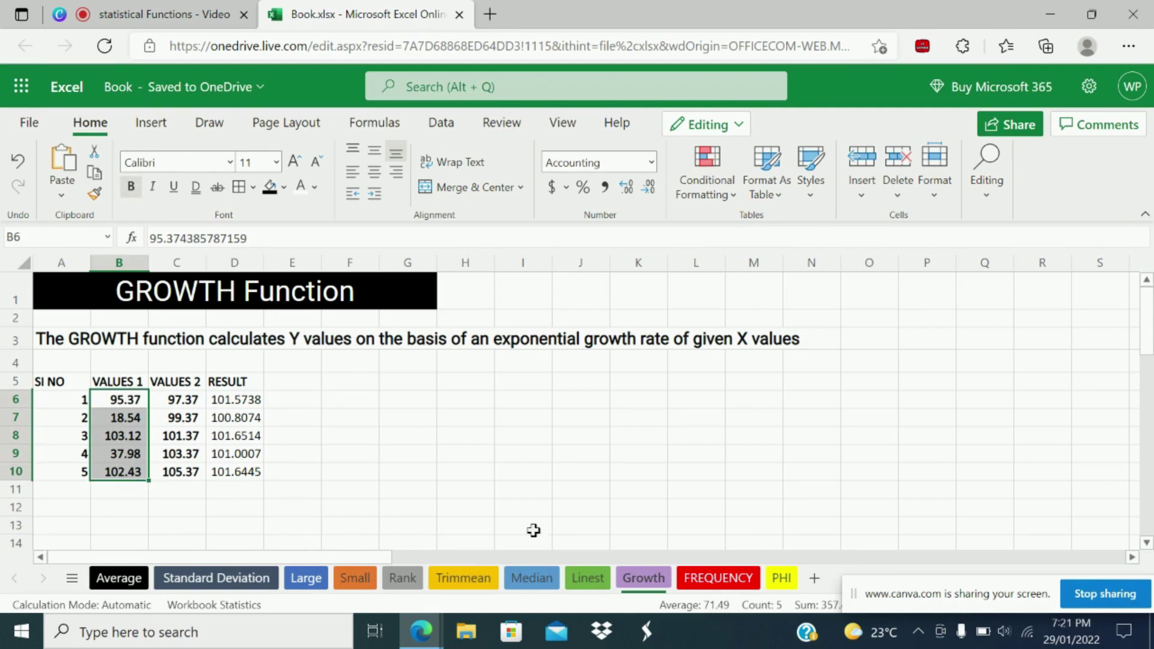
On the FREQUENCY sheet, enter a FREQUENCY formula in E6 with data_array B6:C10 and bins_array D6:D10
{"action": "left_click", "coordinate": [683, 580]}
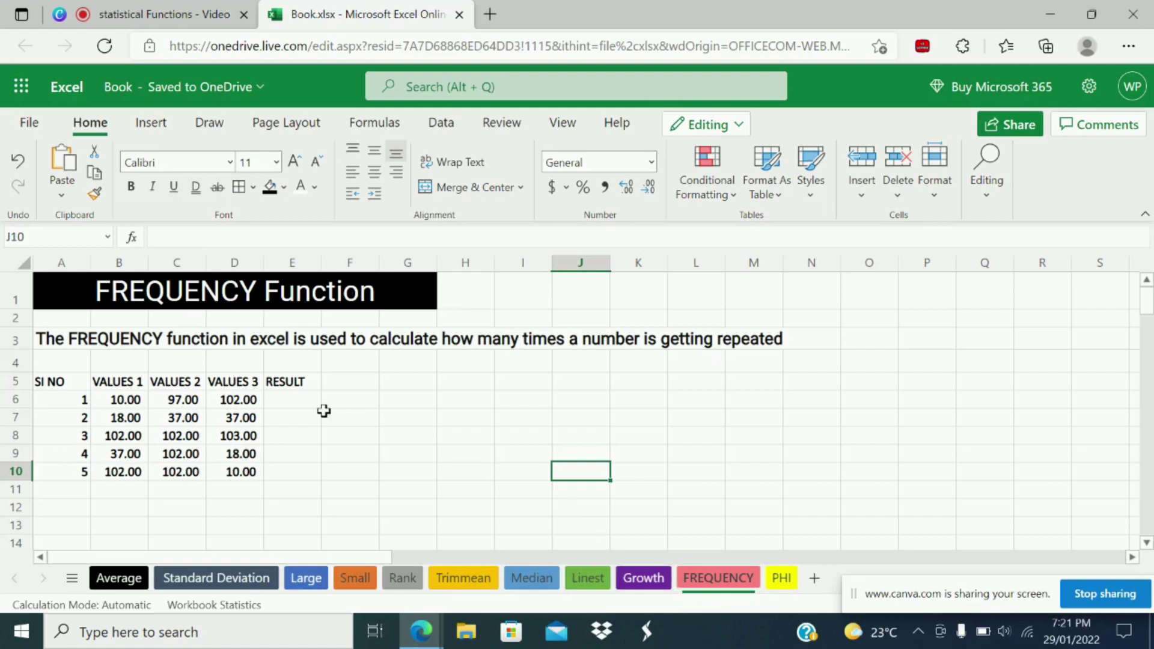
{"action": "left_click", "coordinate": [307, 401]}
{"action": "type", "text": "="}
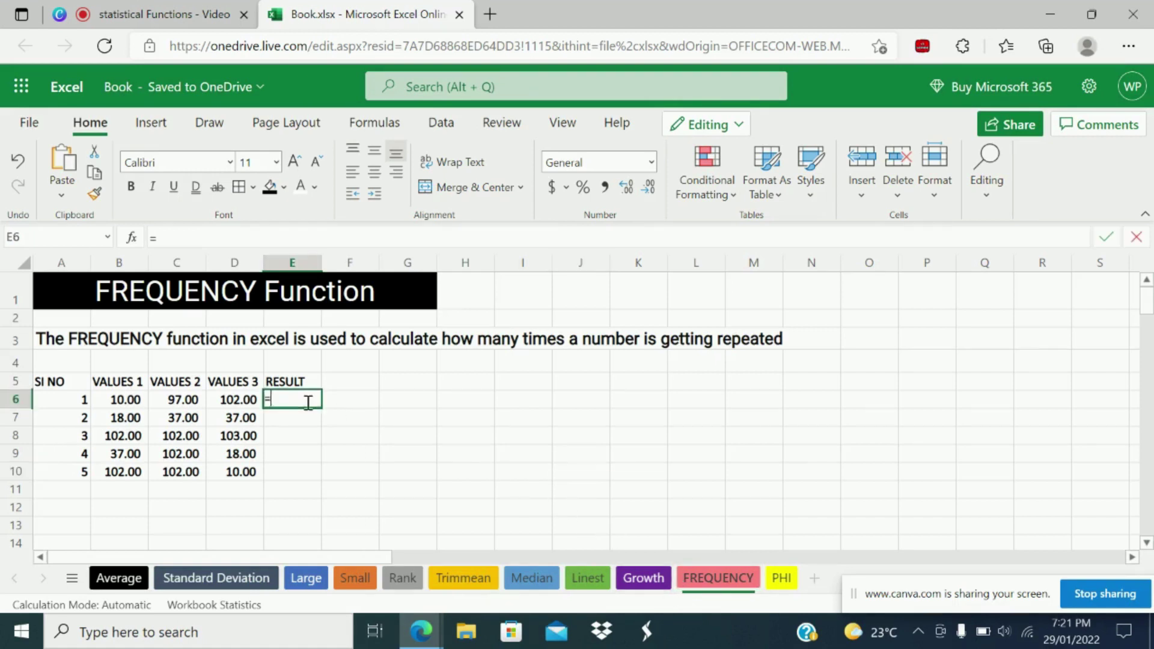
{"action": "type", "text": "fee"}
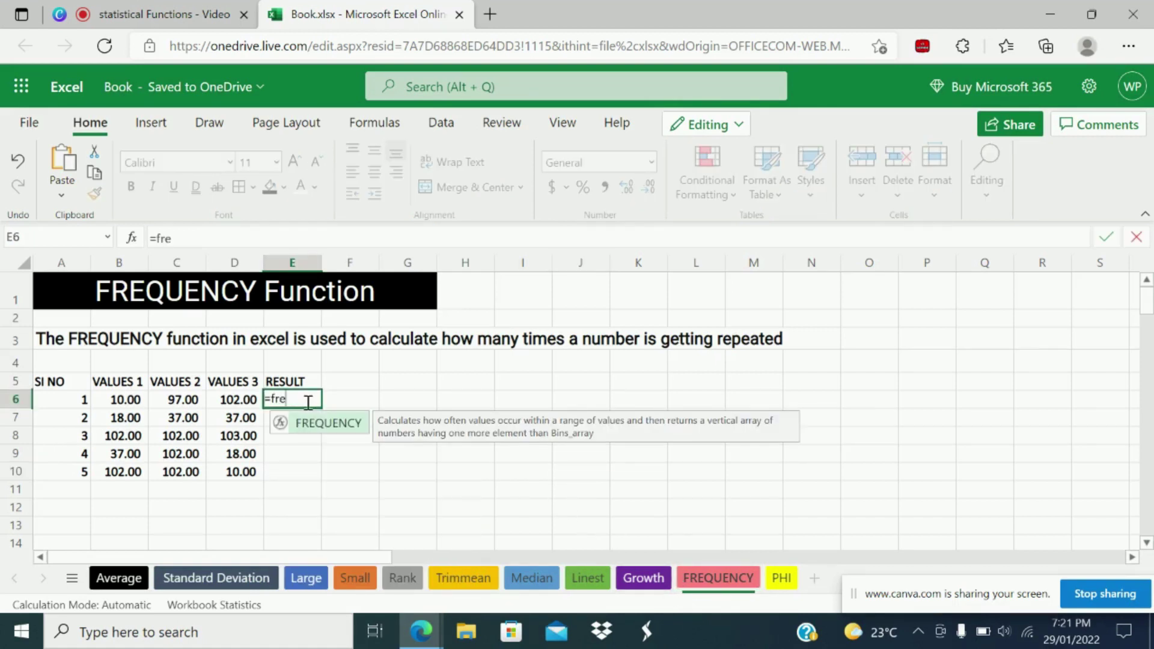
{"action": "left_click", "coordinate": [318, 428]}
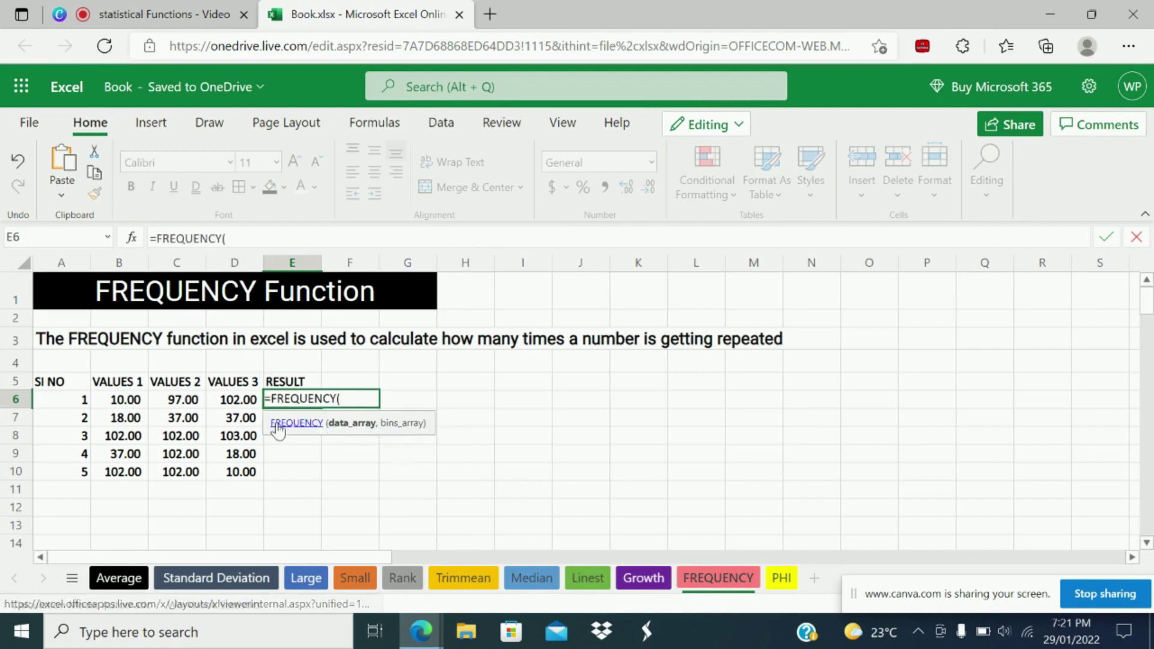
{"action": "left_click_drag", "start_coordinate": [125, 399], "coordinate": [186, 468]}
{"action": "type", "text": ","}
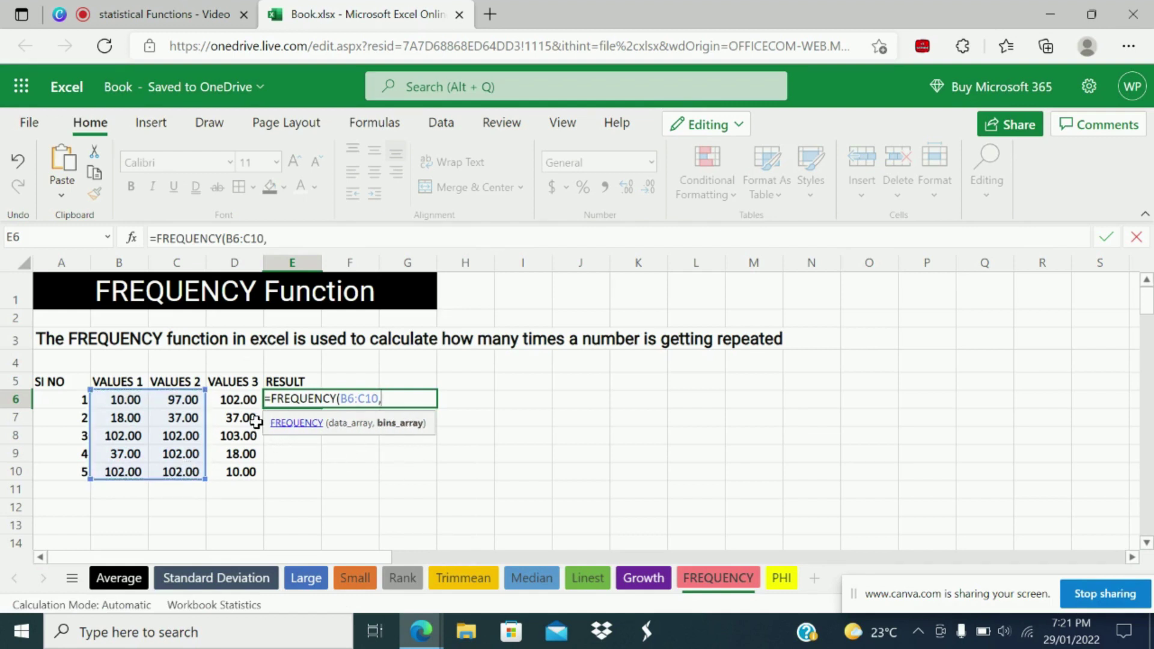
{"action": "left_click_drag", "start_coordinate": [246, 404], "coordinate": [247, 472]}
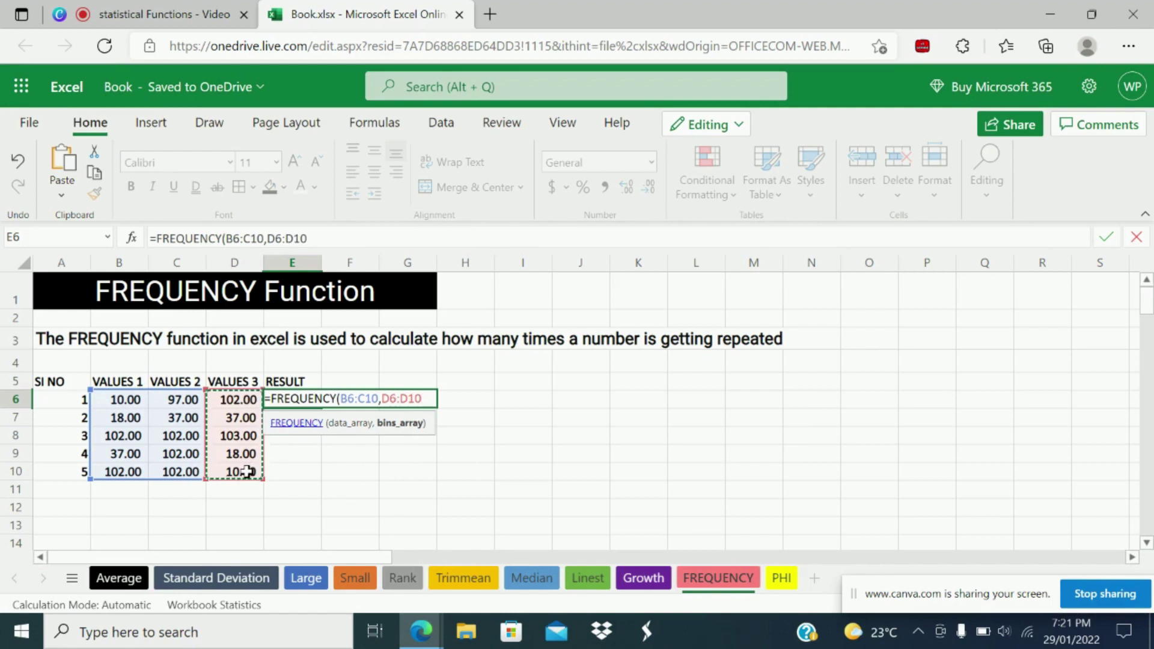
{"action": "type", "text": ")"}
{"action": "key", "text": "Return"}
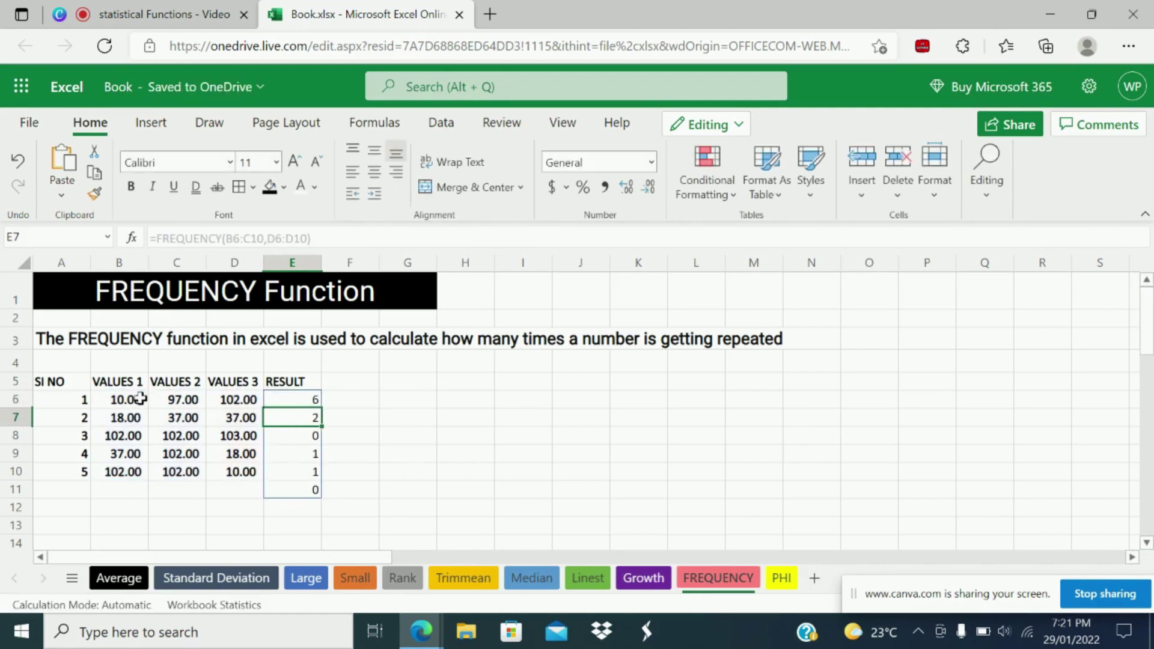
Lock the references of the FREQUENCY formula in E6 so that it reads =FREQUENCY(B$6:$C$10,$D$6:$D$10)
{"action": "left_click", "coordinate": [298, 399]}
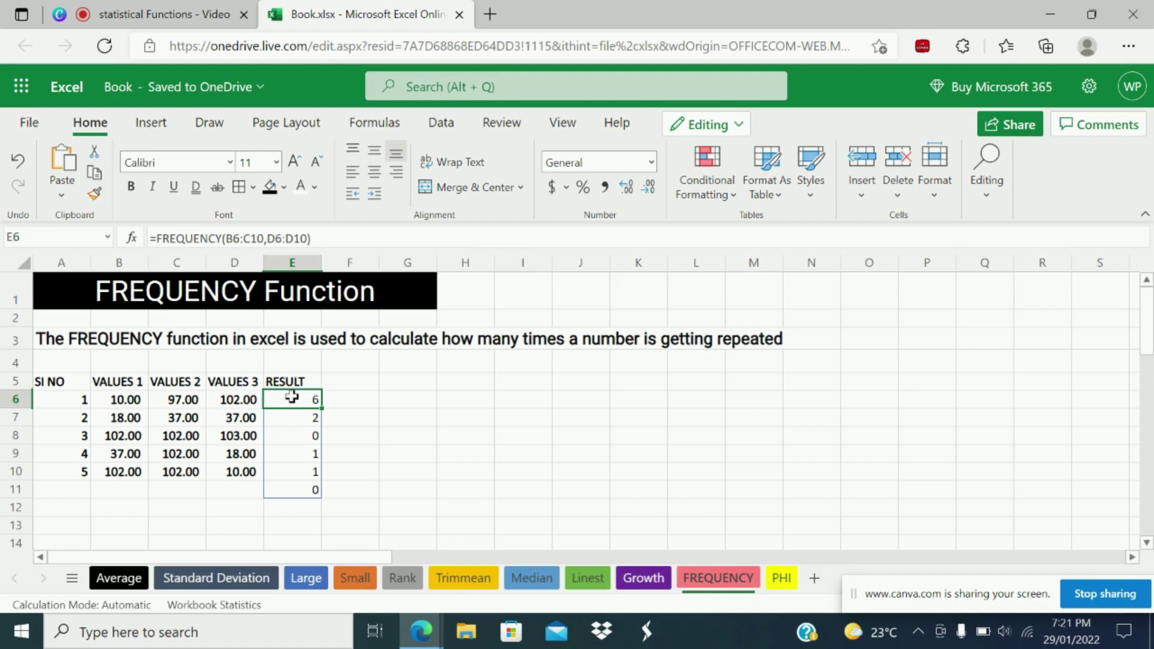
{"action": "left_click", "coordinate": [236, 238]}
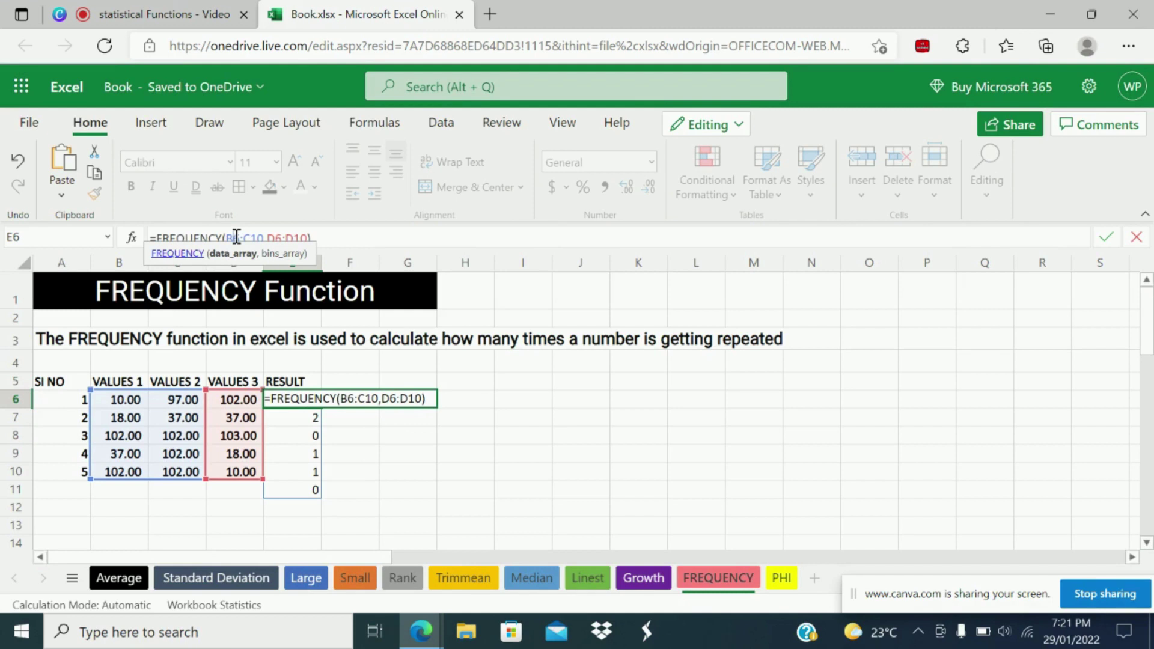
{"action": "key", "text": "F4"}
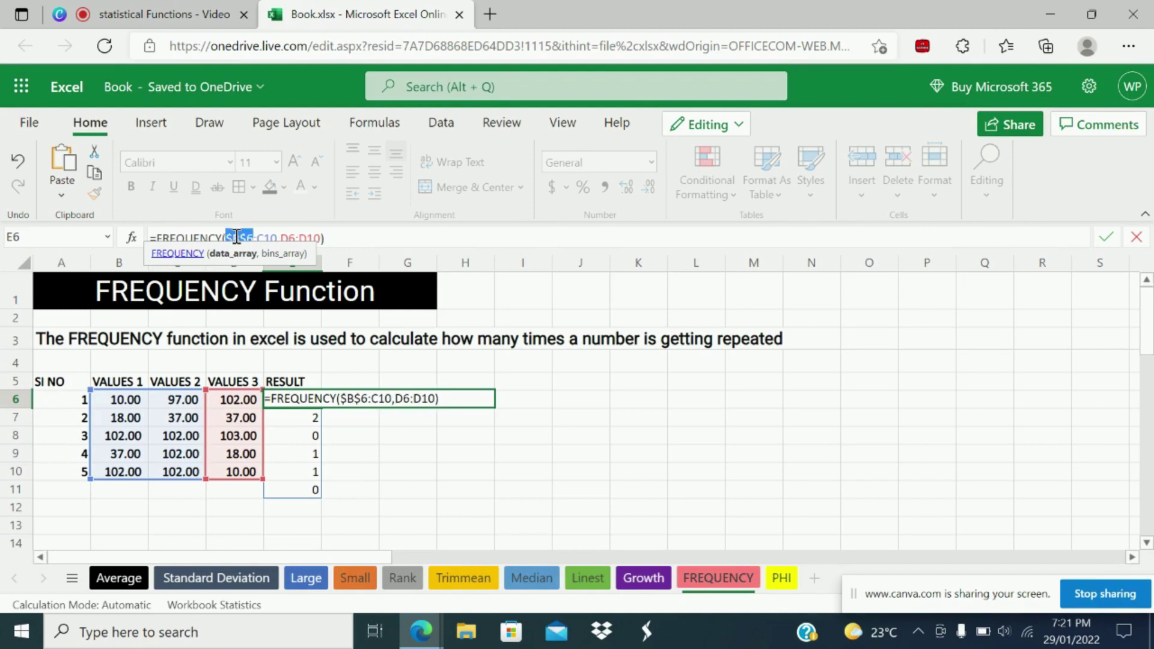
{"action": "key", "text": "Right"}
{"action": "key", "text": "F4"}
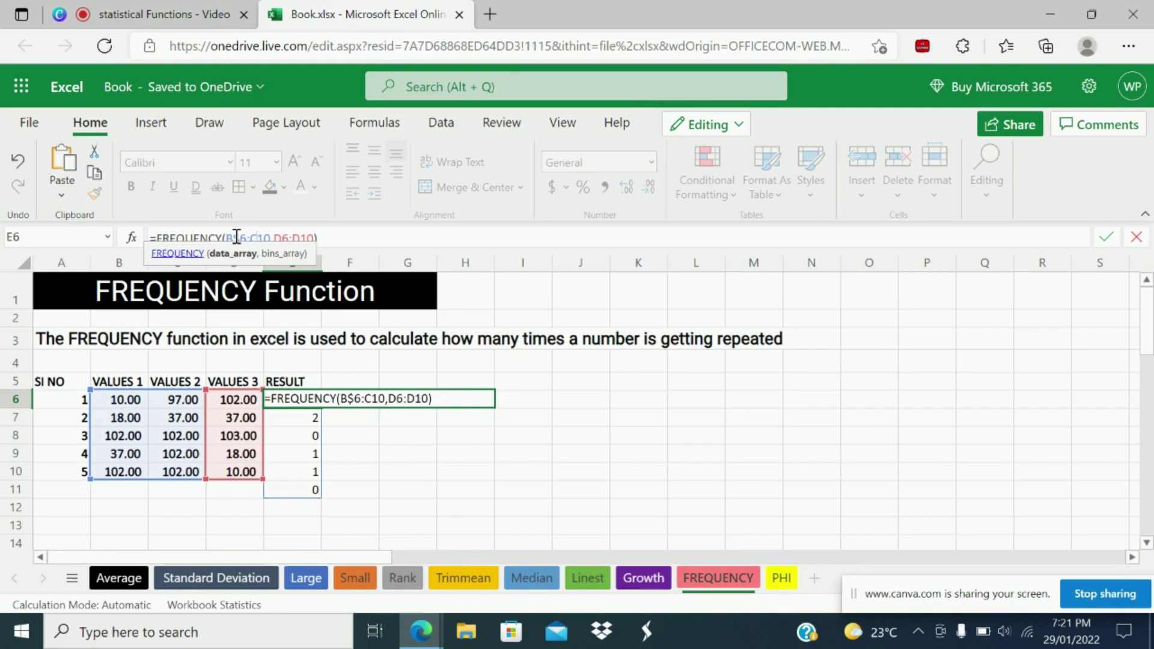
{"action": "key", "text": "F4"}
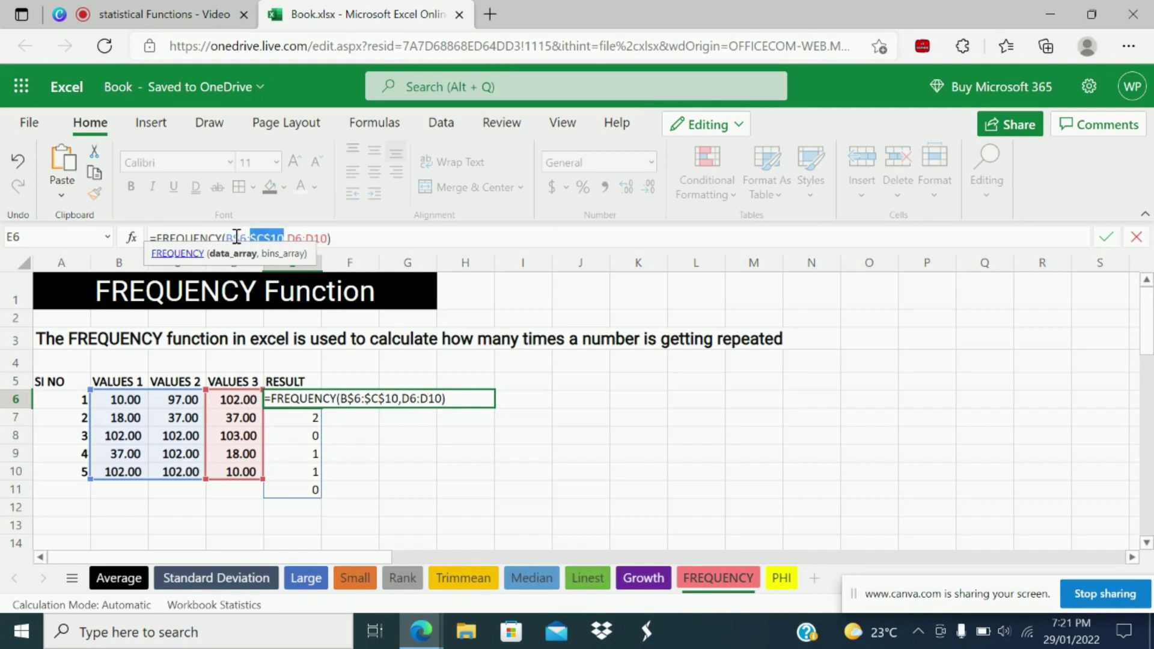
{"action": "key", "text": "Right"}
{"action": "key", "text": "Right"}
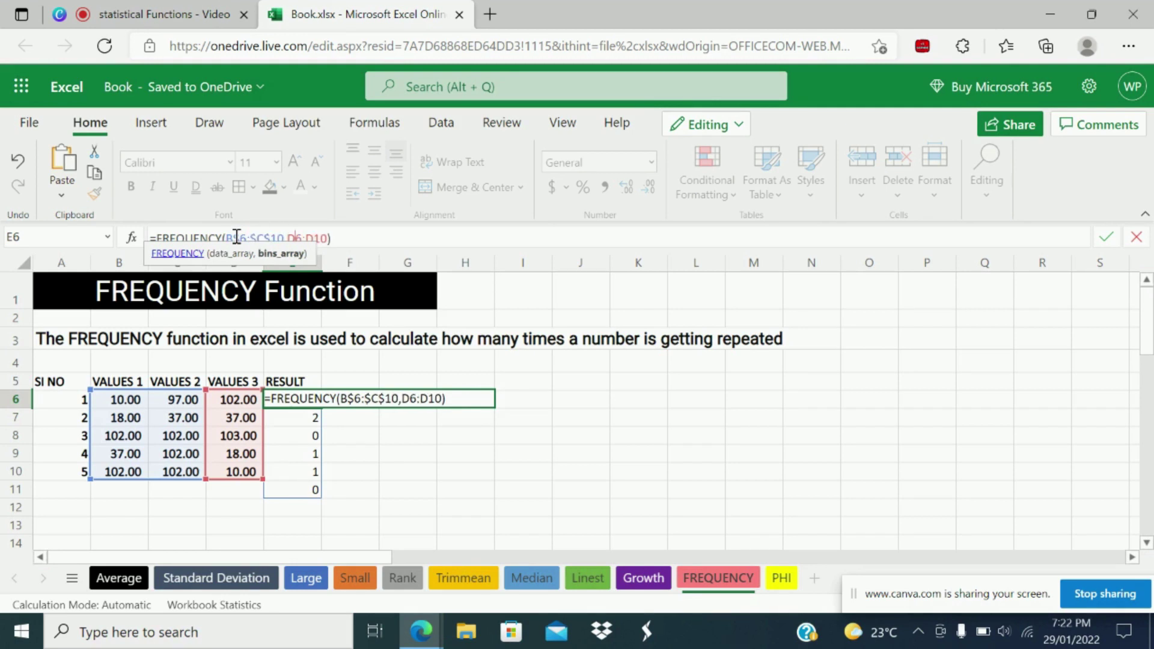
{"action": "key", "text": "F4"}
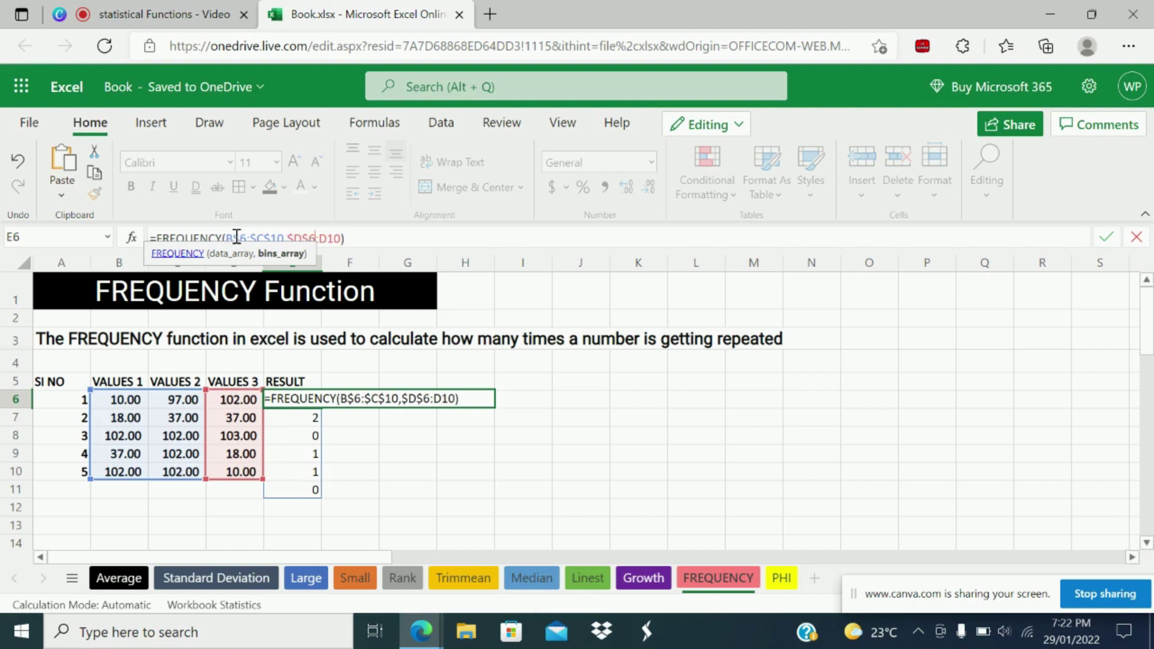
{"action": "key", "text": "F4"}
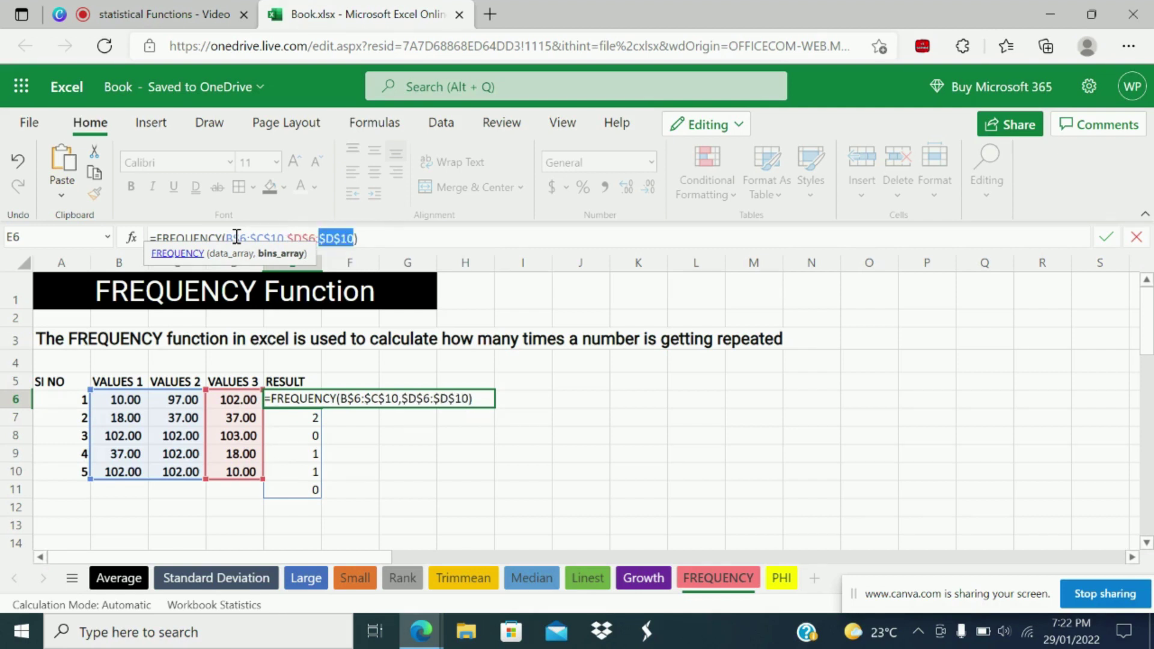
{"action": "key", "text": "Return"}
Try to fill the FREQUENCY formula from E6 down the Result column, and undo the fill
{"action": "left_click", "coordinate": [303, 401]}
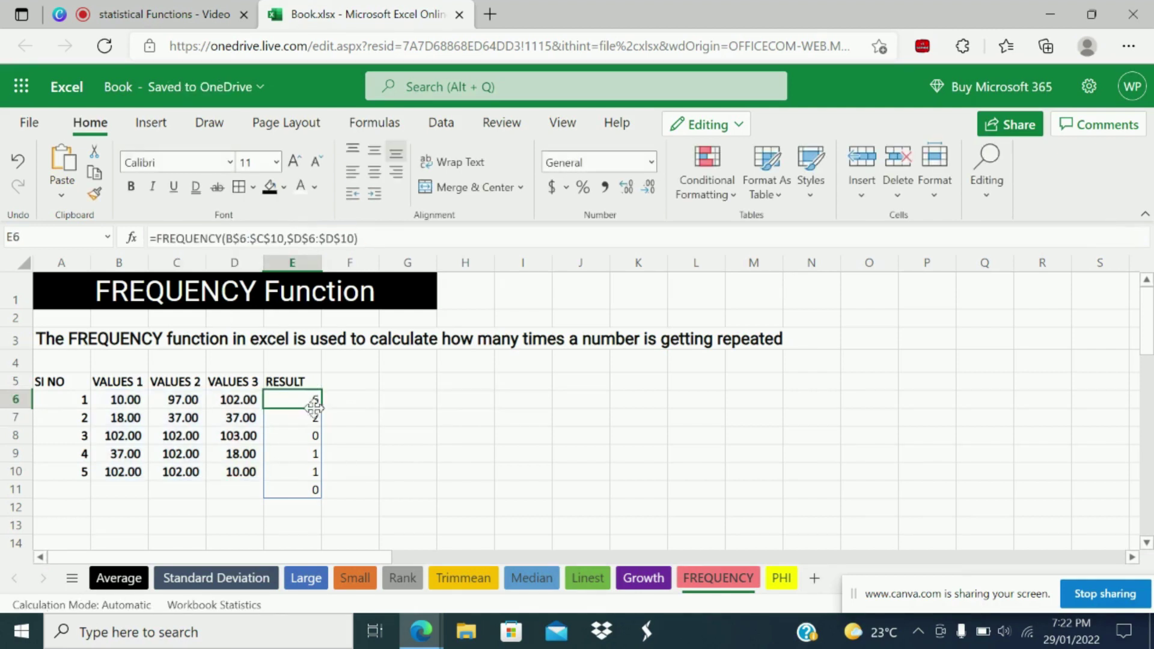
{"action": "double_click", "coordinate": [321, 408]}
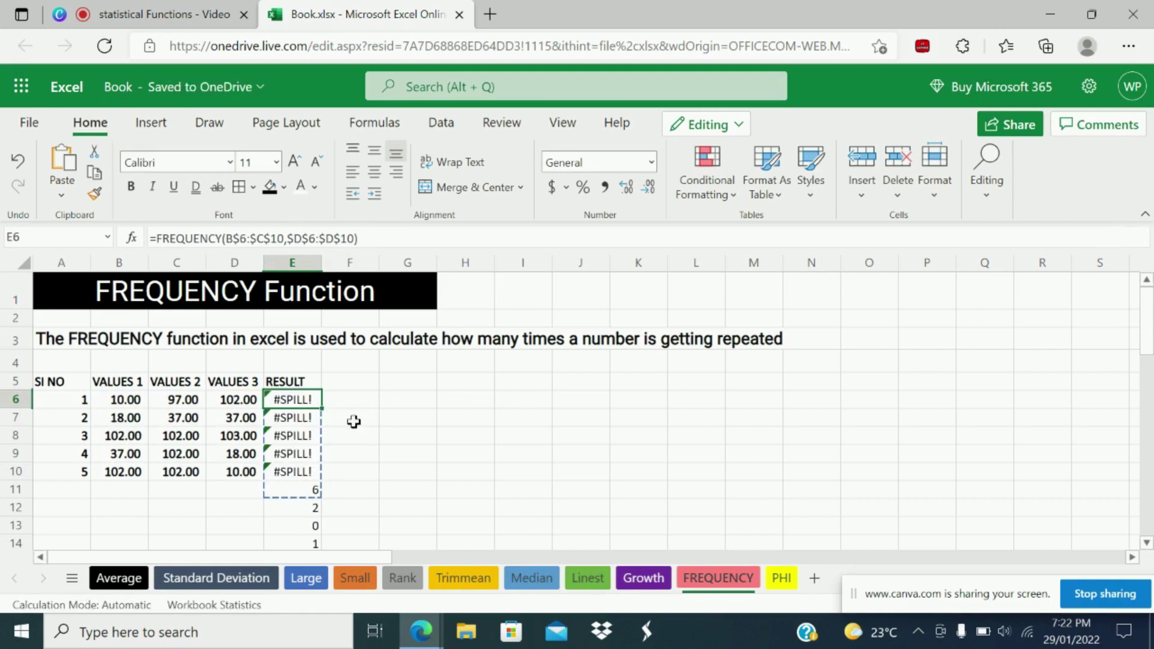
{"action": "key", "text": "ctrl+z"}
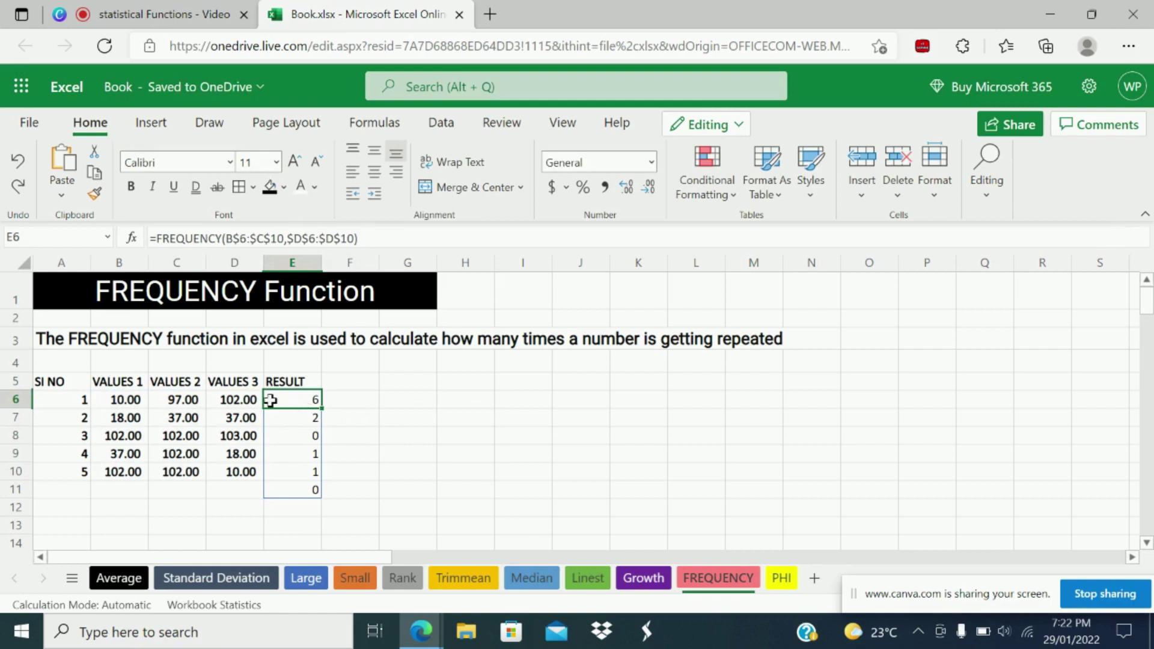
Check the FREQUENCY results for the bins 102, 37 and 103 in column D against the values in B6:C10
{"action": "left_click", "coordinate": [250, 400]}
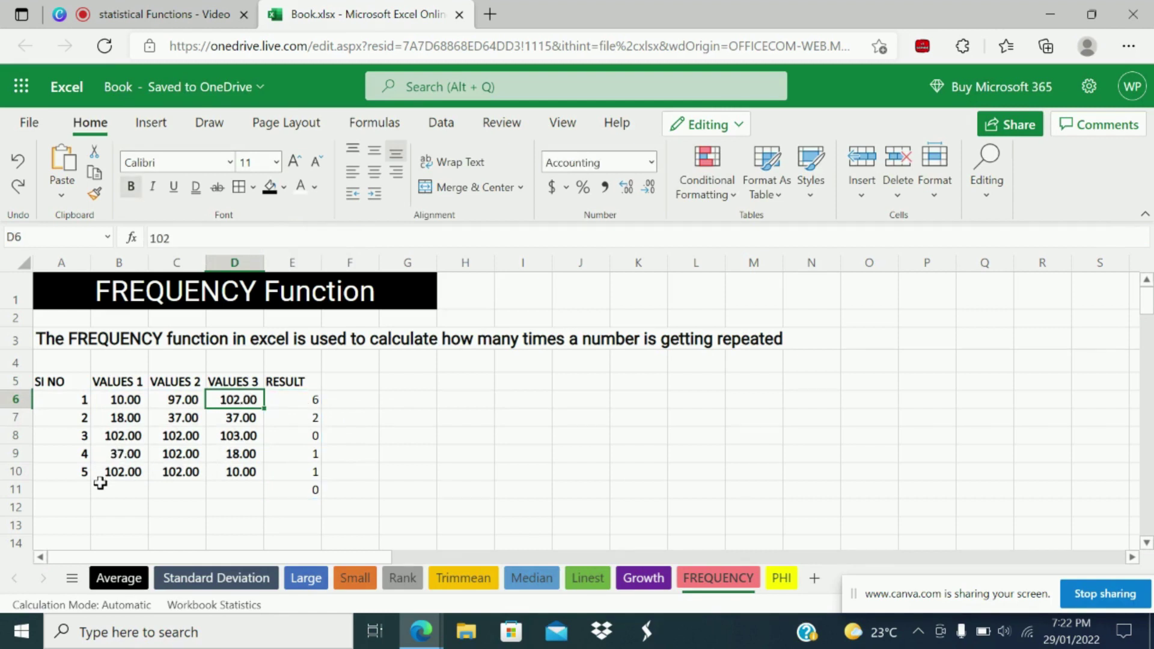
{"action": "left_click", "coordinate": [115, 438]}
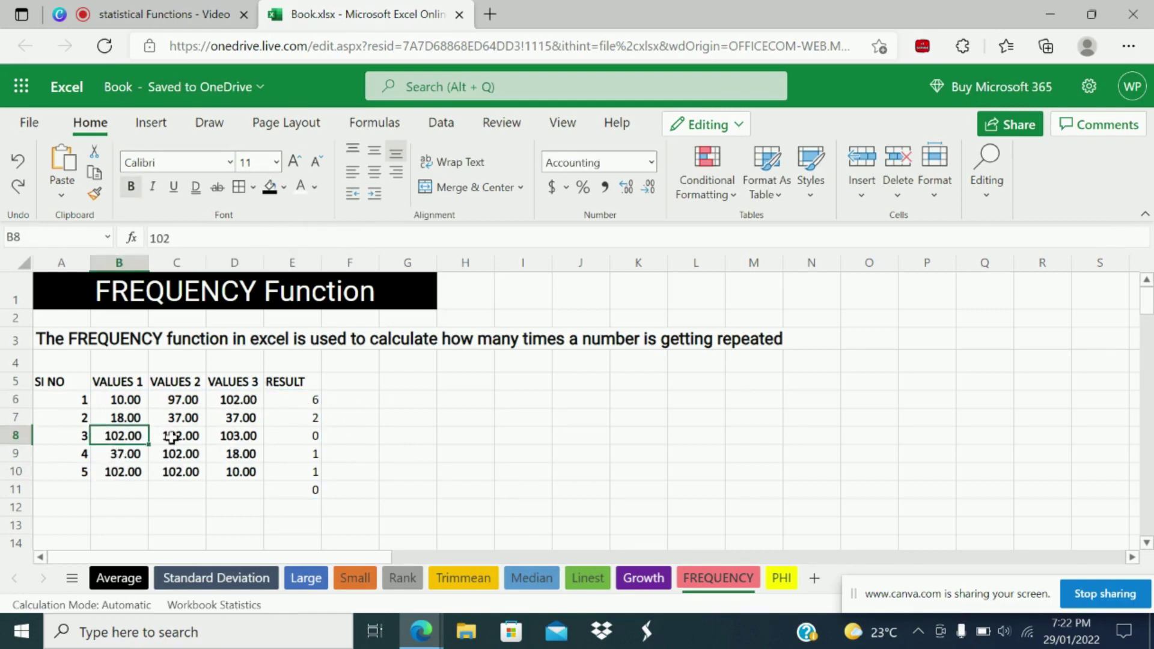
{"action": "left_click", "coordinate": [171, 438]}
{"action": "left_click", "coordinate": [171, 454]}
{"action": "left_click", "coordinate": [128, 475]}
{"action": "left_click", "coordinate": [164, 473]}
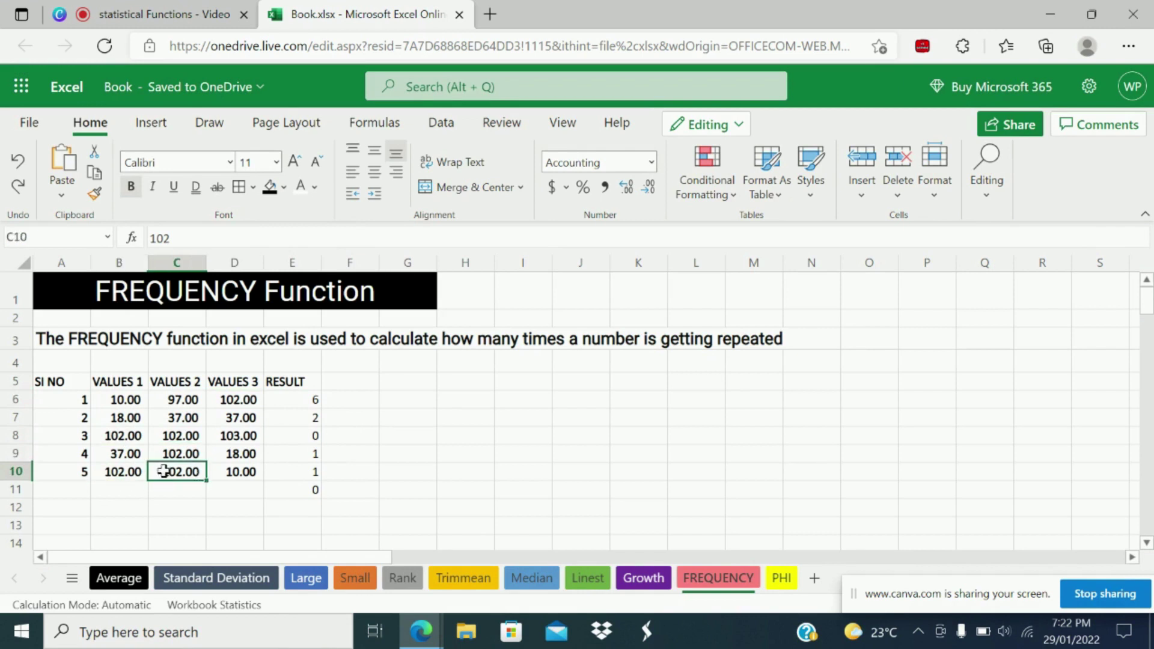
{"action": "left_click", "coordinate": [238, 396]}
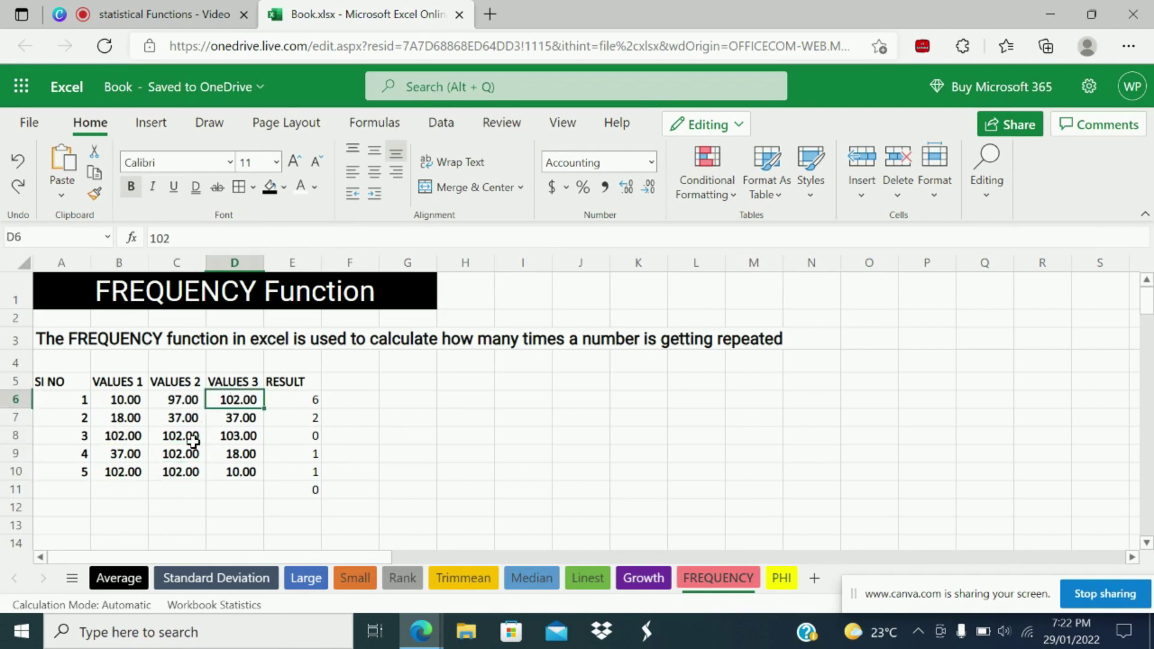
{"action": "left_click", "coordinate": [315, 419]}
{"action": "left_click", "coordinate": [240, 420]}
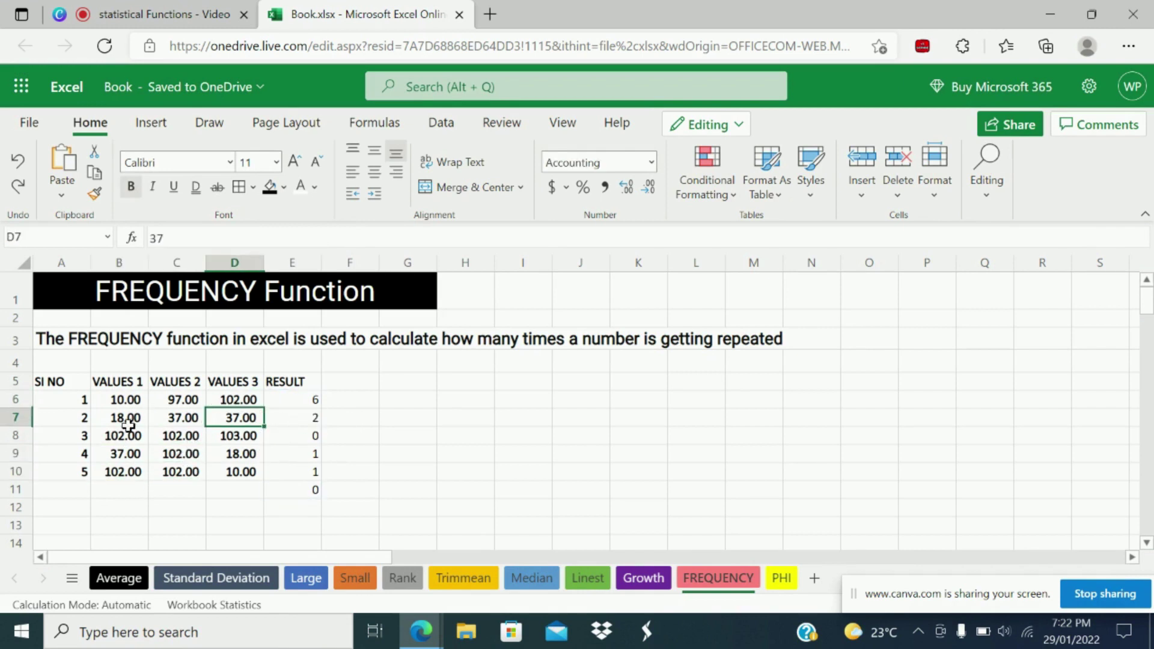
{"action": "left_click", "coordinate": [120, 455]}
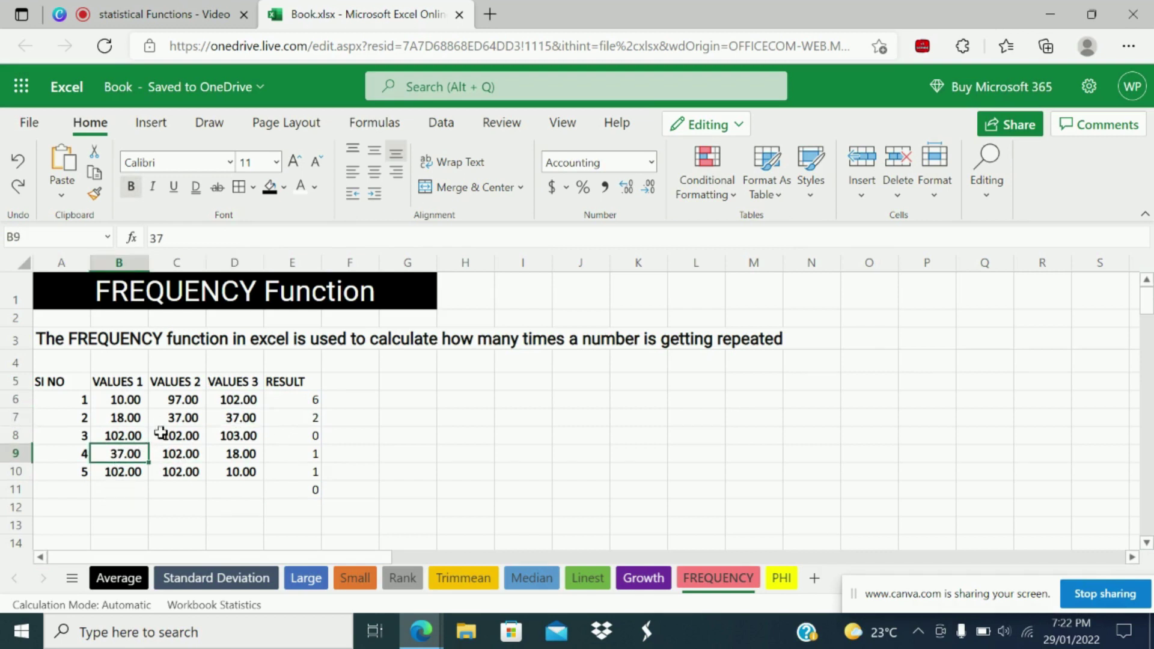
{"action": "left_click", "coordinate": [170, 420]}
{"action": "left_click", "coordinate": [300, 433]}
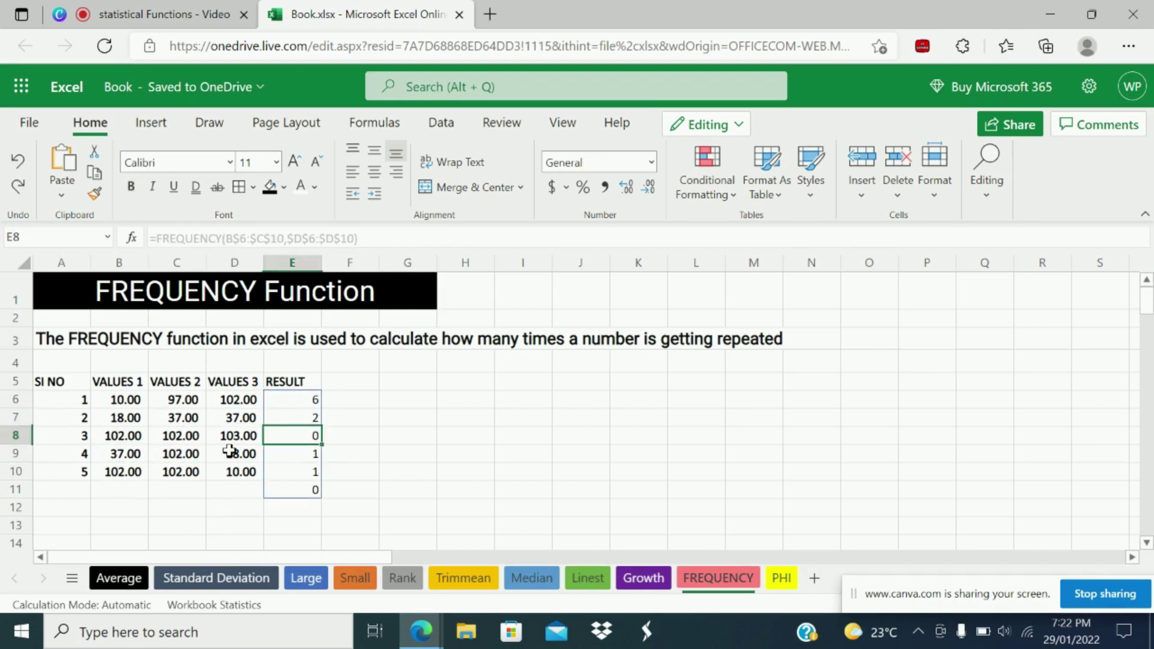
{"action": "left_click", "coordinate": [235, 437]}
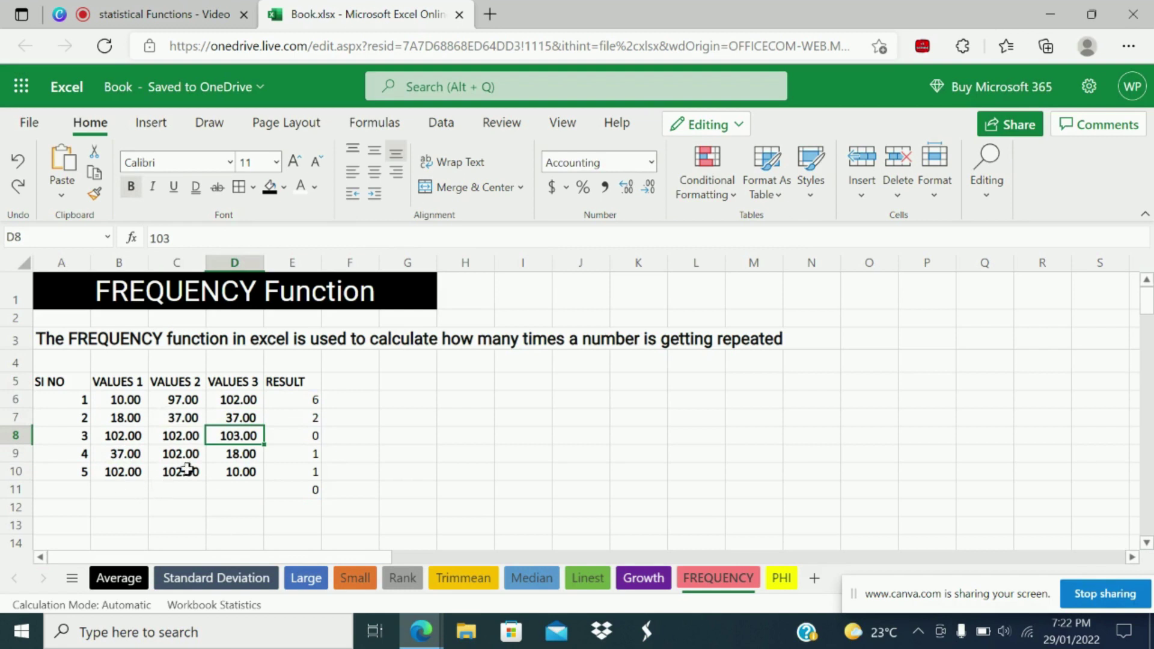
Check the FREQUENCY results for the bins 18 and 10 in column D against the matching values in column B
{"action": "left_click", "coordinate": [223, 455]}
{"action": "left_click", "coordinate": [111, 418]}
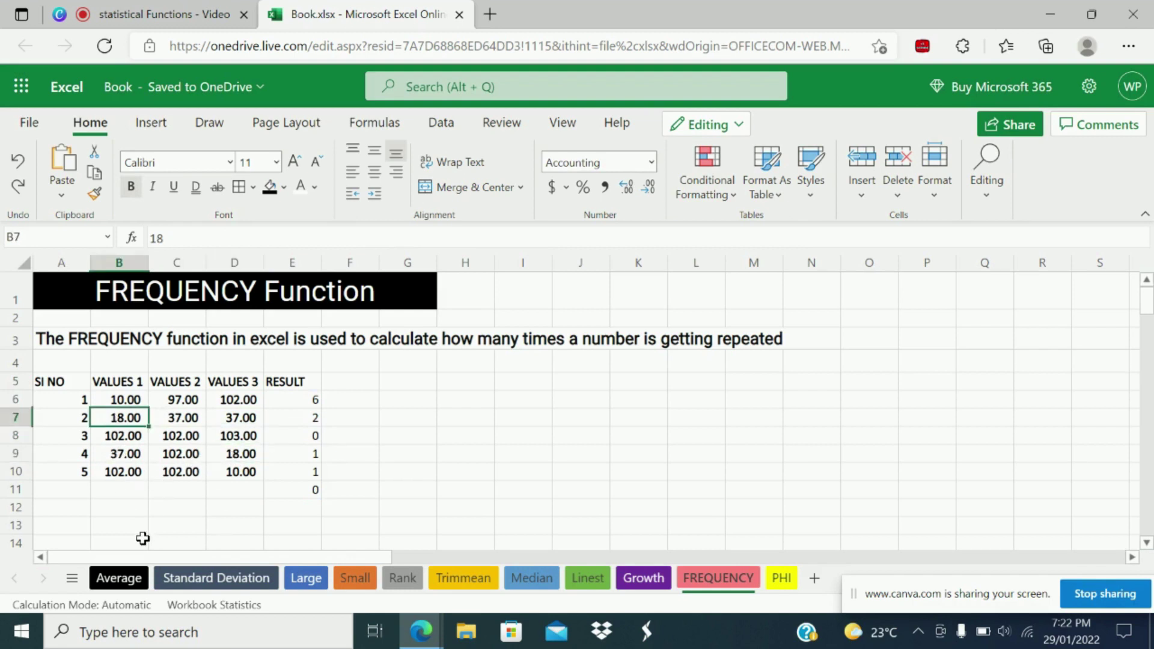
{"action": "left_click", "coordinate": [231, 476]}
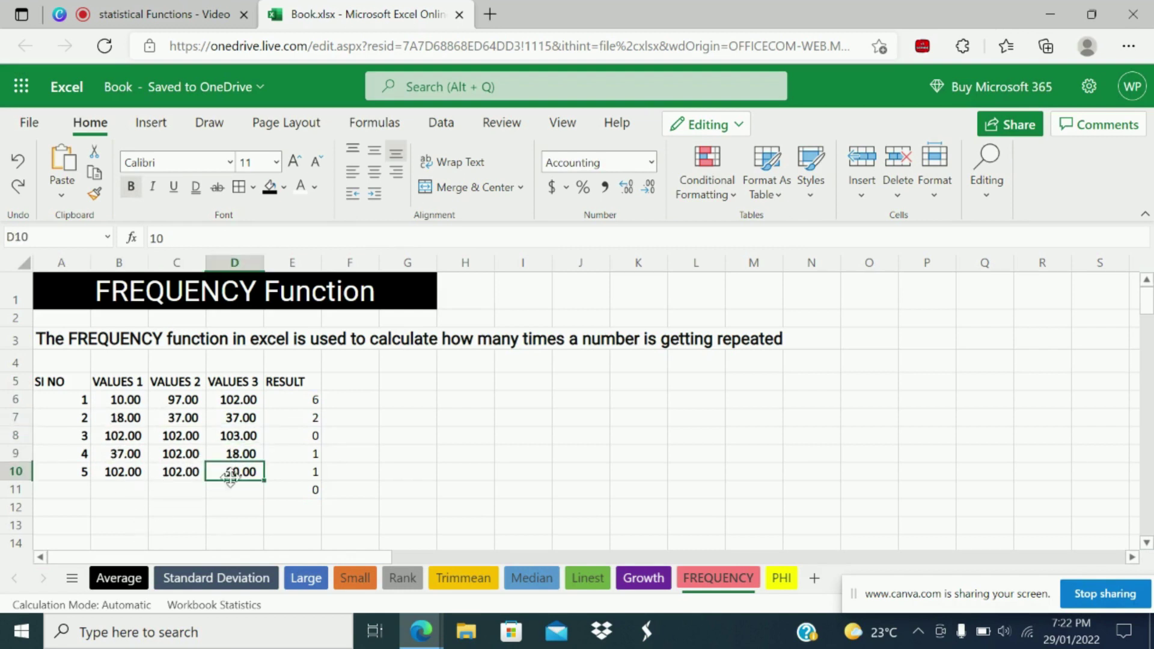
{"action": "left_click", "coordinate": [118, 400]}
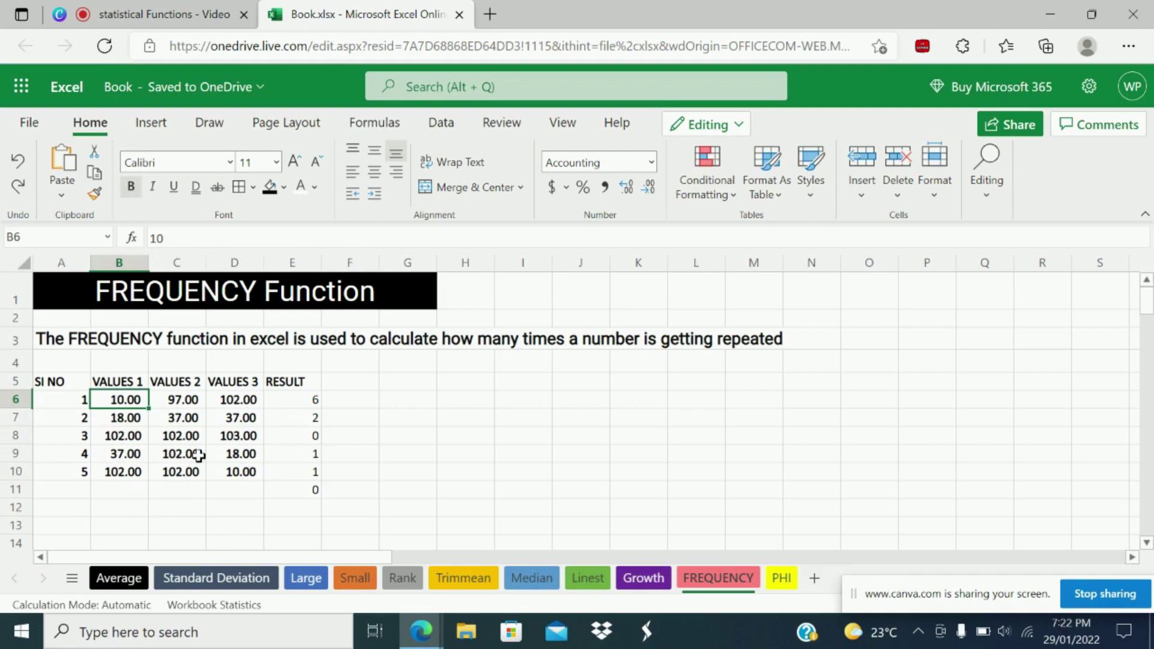
{"action": "left_click", "coordinate": [360, 437]}
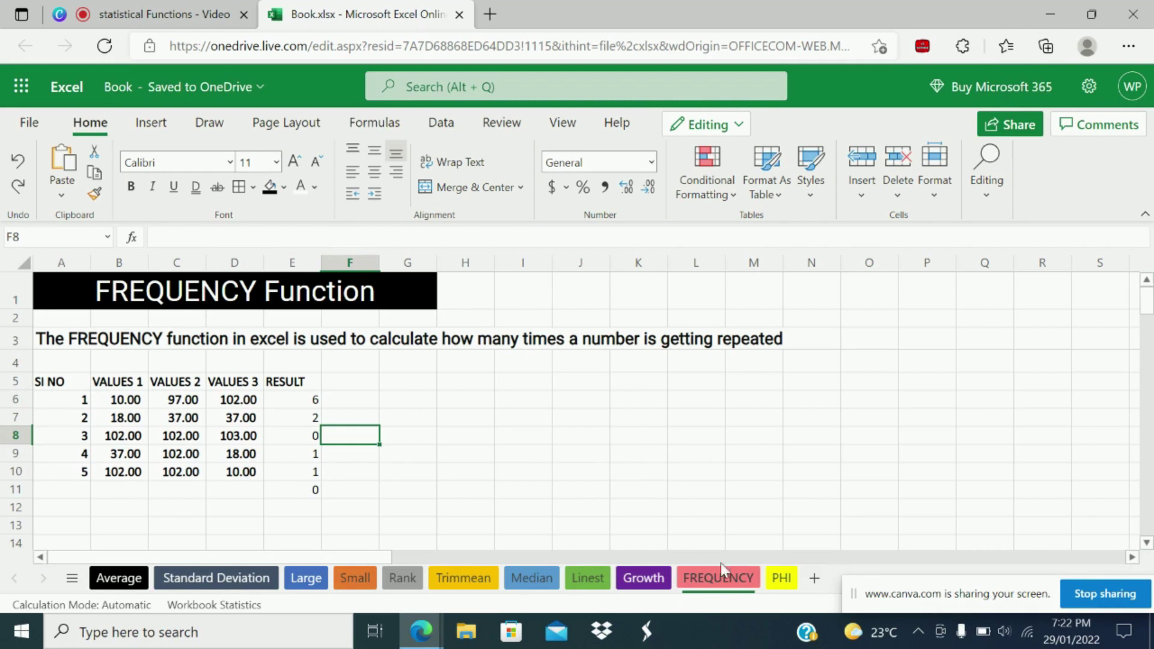
On the PHI sheet, clear the existing results in C6:C10
{"action": "left_click", "coordinate": [781, 578]}
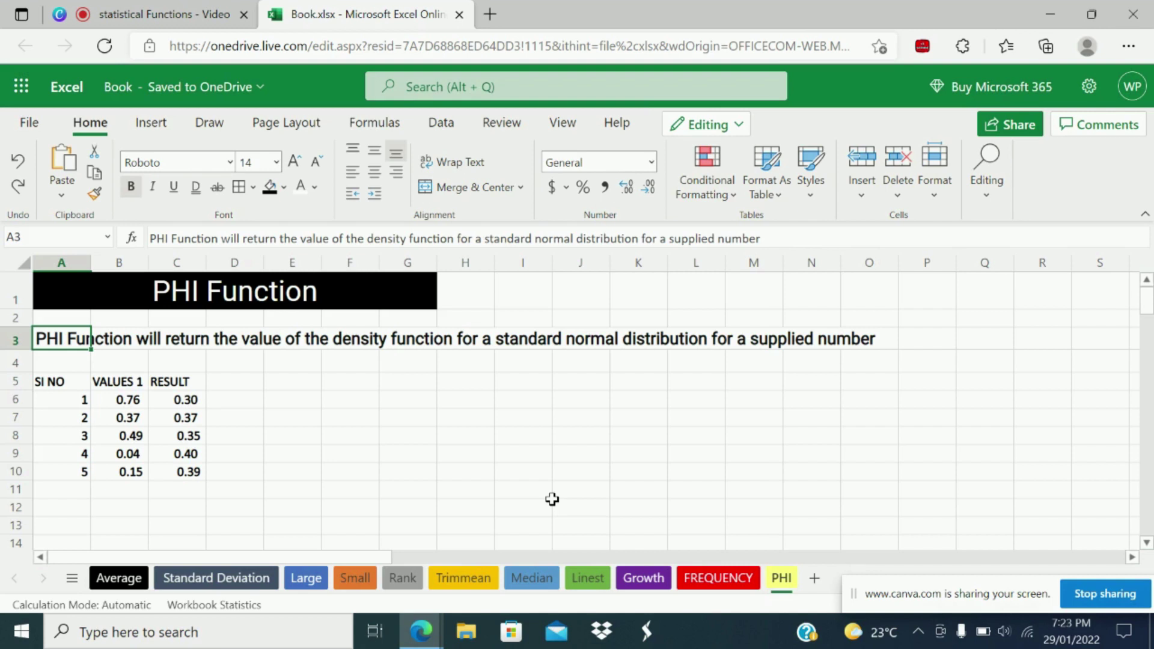
{"action": "left_click_drag", "start_coordinate": [198, 398], "coordinate": [191, 463]}
{"action": "key", "text": "Delete"}
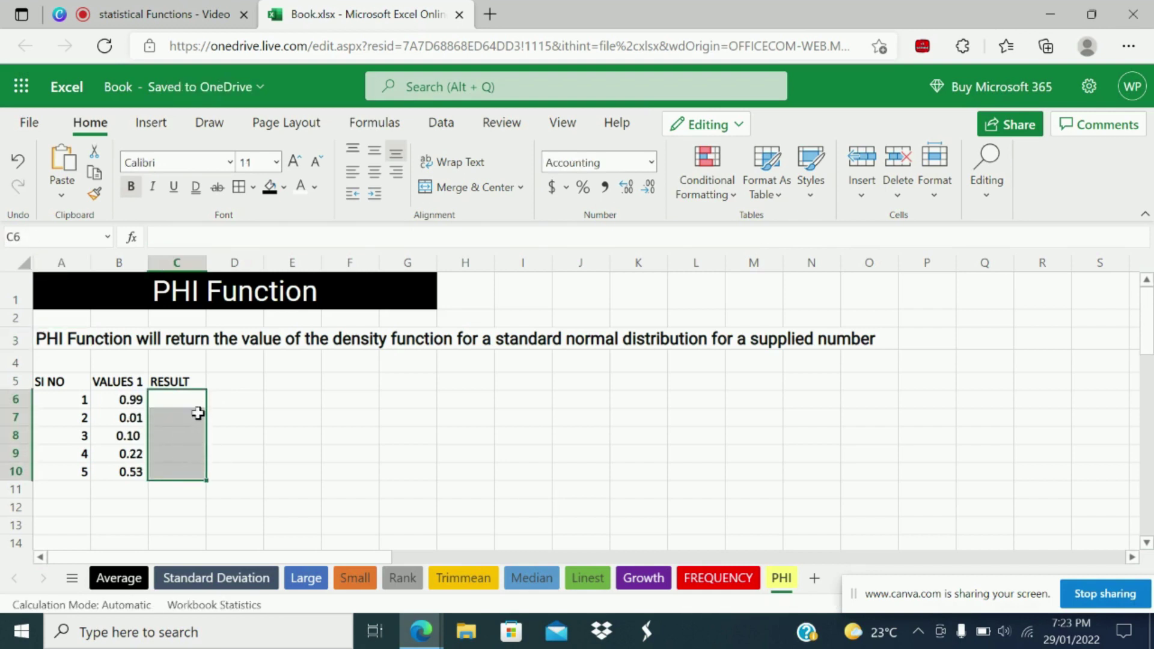
Enter =PHI(B6) in C6 and fill the formula down the Result column to C10
{"action": "left_click", "coordinate": [197, 397]}
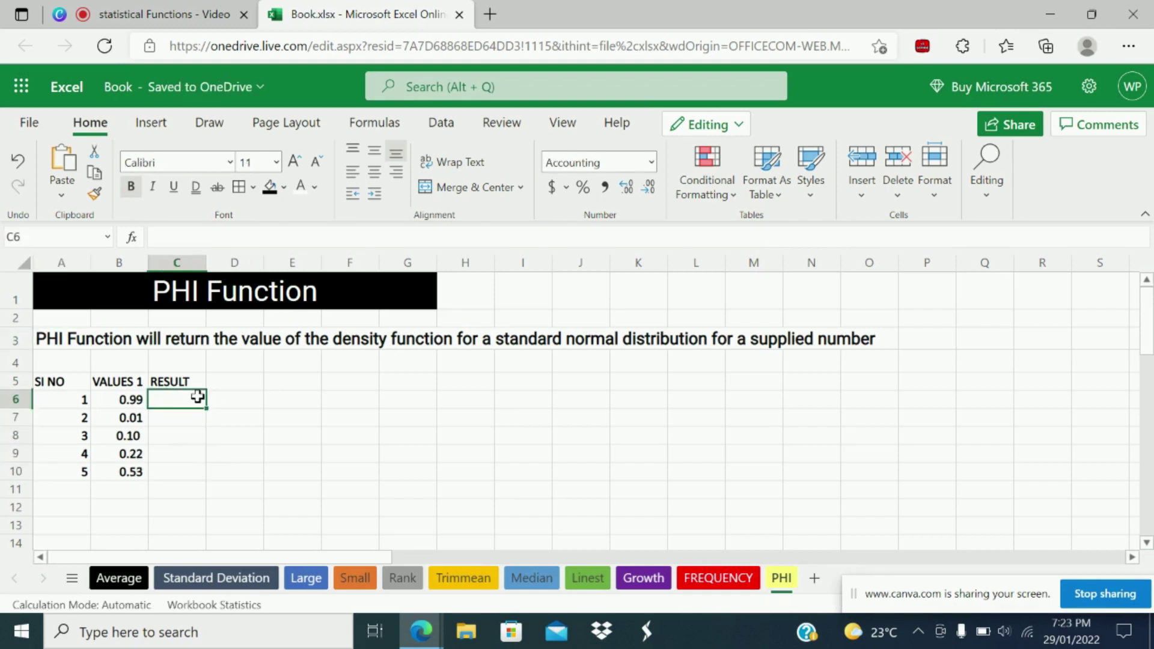
{"action": "type", "text": "=ph"}
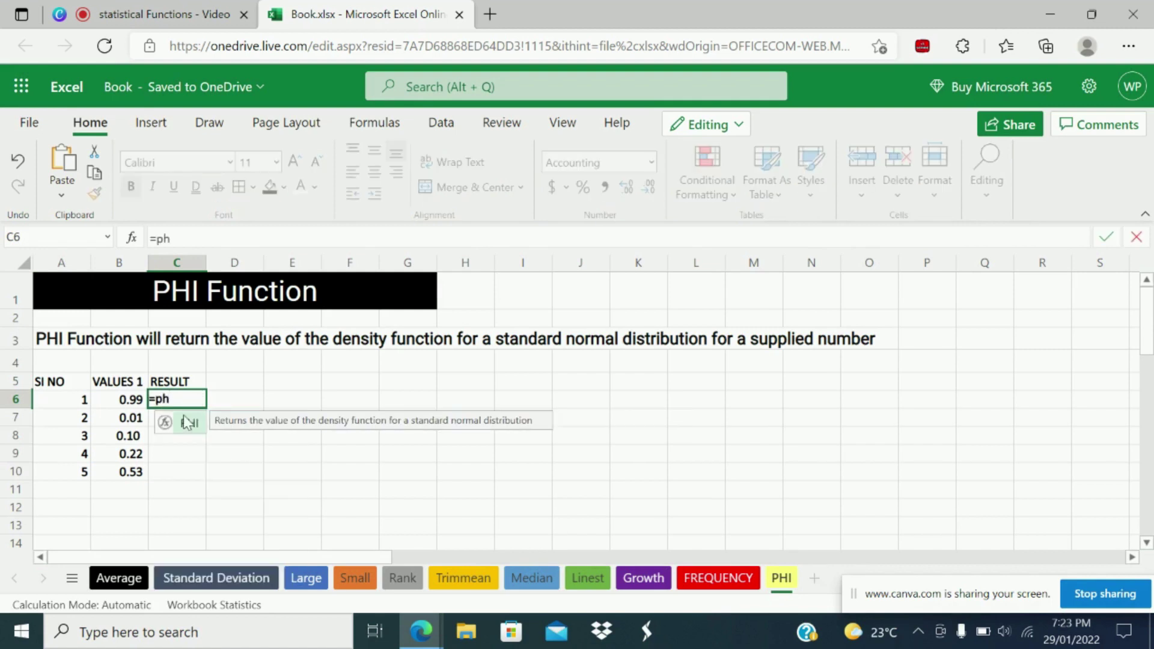
{"action": "double_click", "coordinate": [187, 422]}
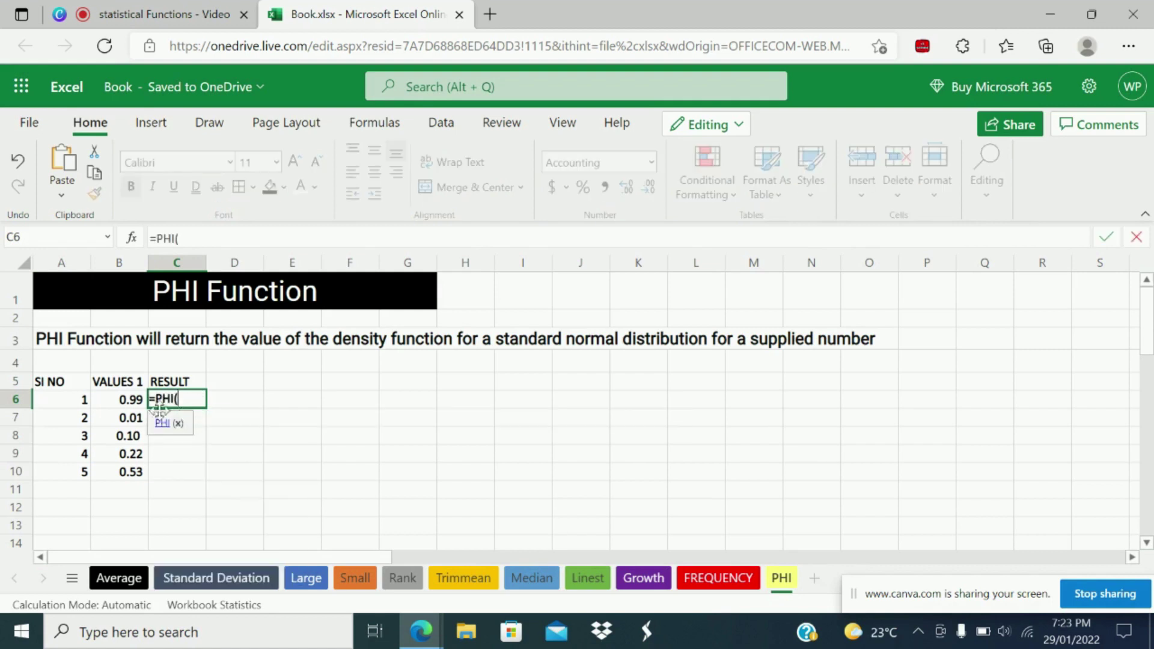
{"action": "left_click", "coordinate": [121, 398]}
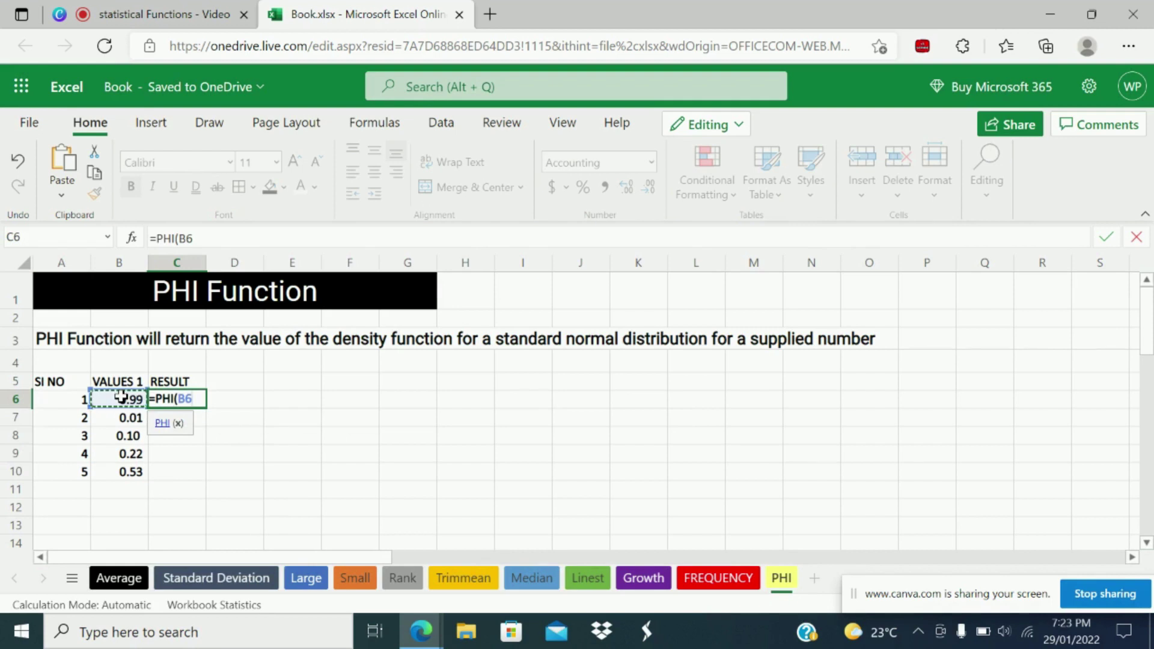
{"action": "type", "text": ")"}
{"action": "key", "text": "Return"}
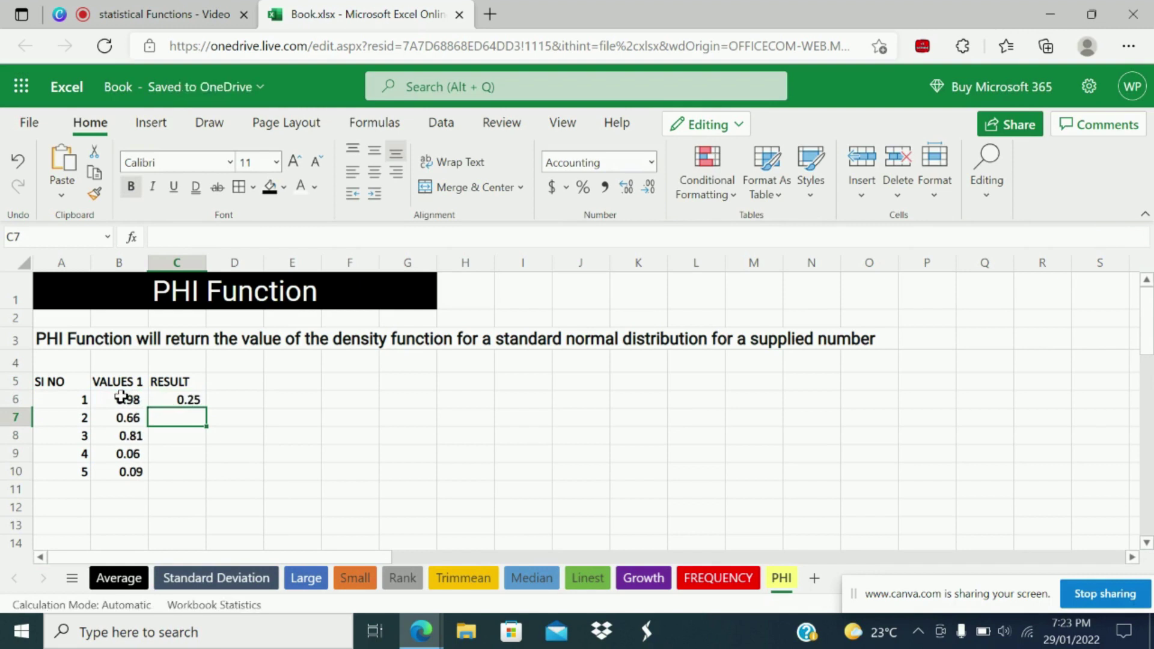
{"action": "left_click", "coordinate": [173, 399]}
{"action": "left_click_drag", "start_coordinate": [204, 409], "coordinate": [202, 418]}
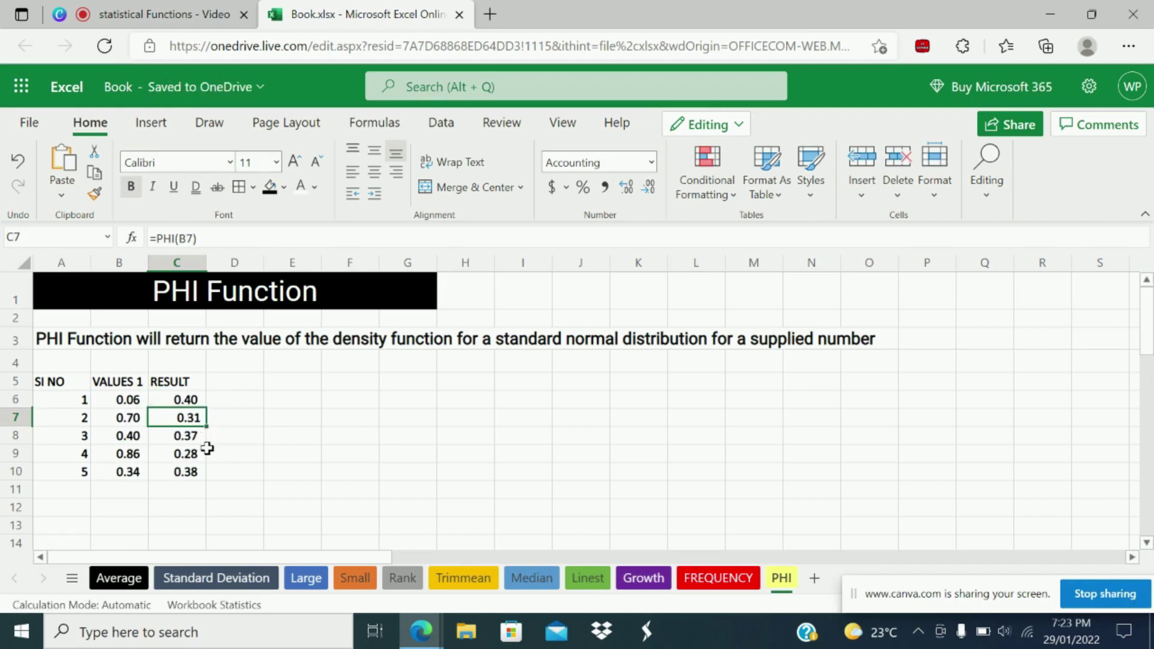
Examine the filled PHI formulas in the Result column and the source formulas in the Values 1 column
{"action": "key", "text": "Down"}
{"action": "key", "text": "Down"}
{"action": "key", "text": "Down"}
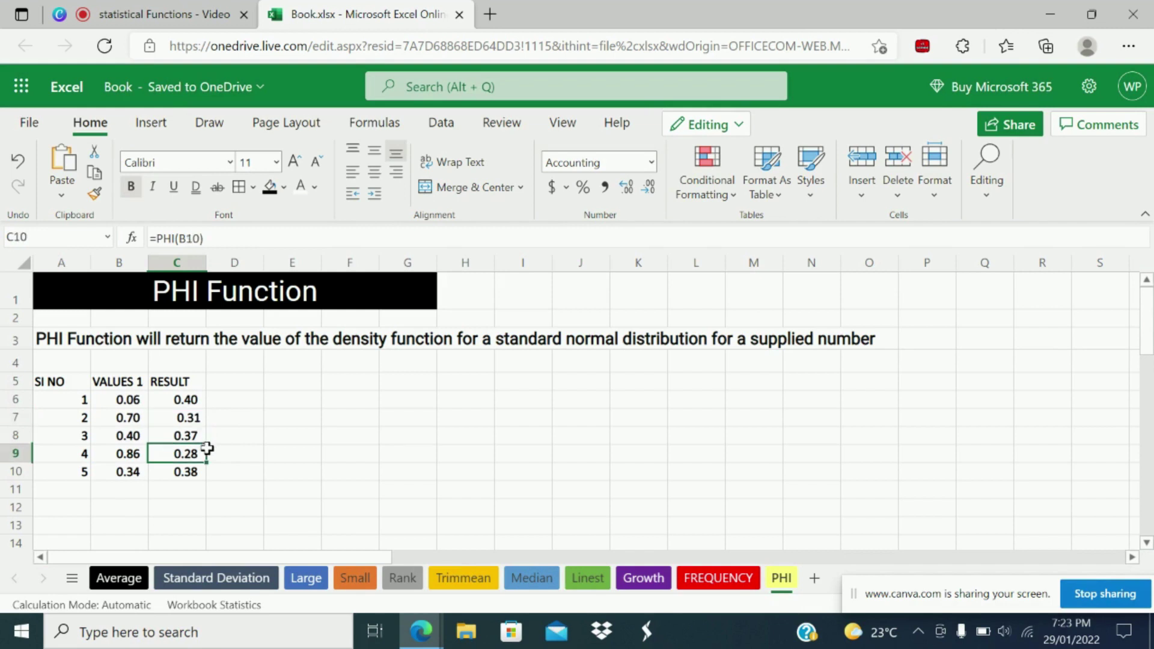
{"action": "key", "text": "Up"}
{"action": "key", "text": "Left"}
{"action": "key", "text": "Up"}
{"action": "key", "text": "Up"}
{"action": "key", "text": "Up"}
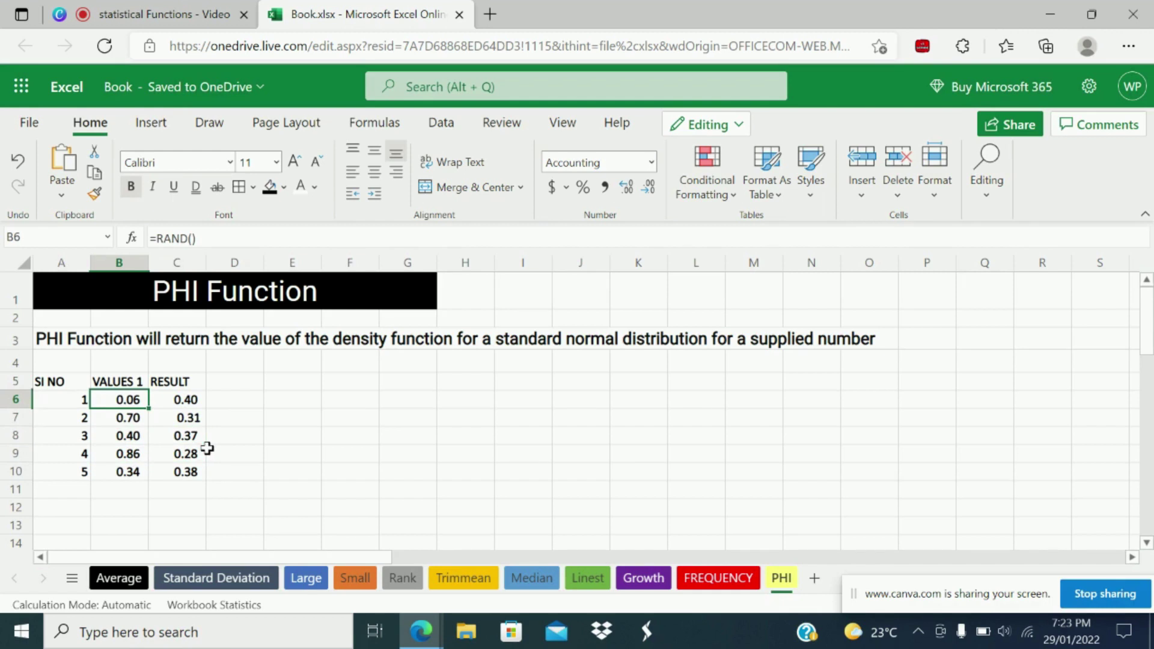
{"action": "key", "text": "Right"}
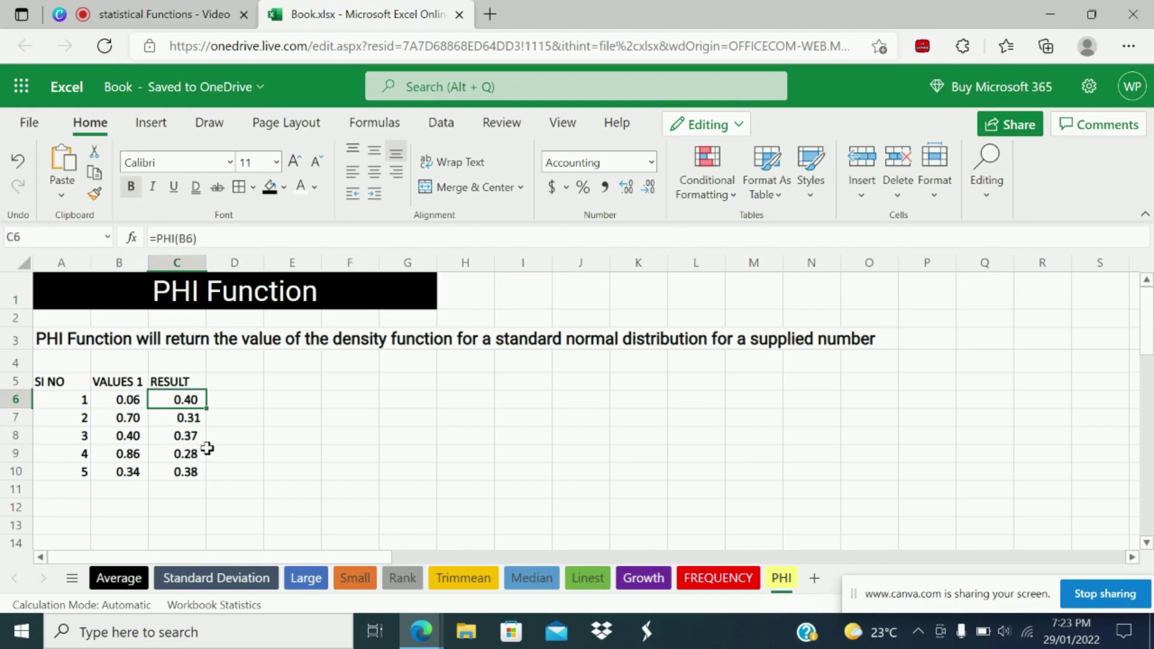